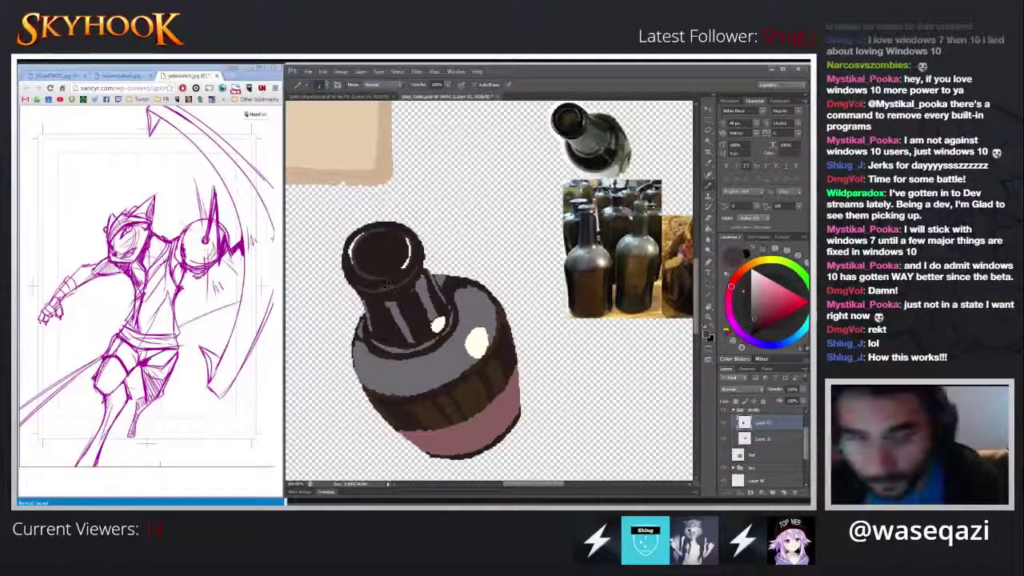
{"action": "left_click", "coordinate": [420, 256], "text": "alt"}
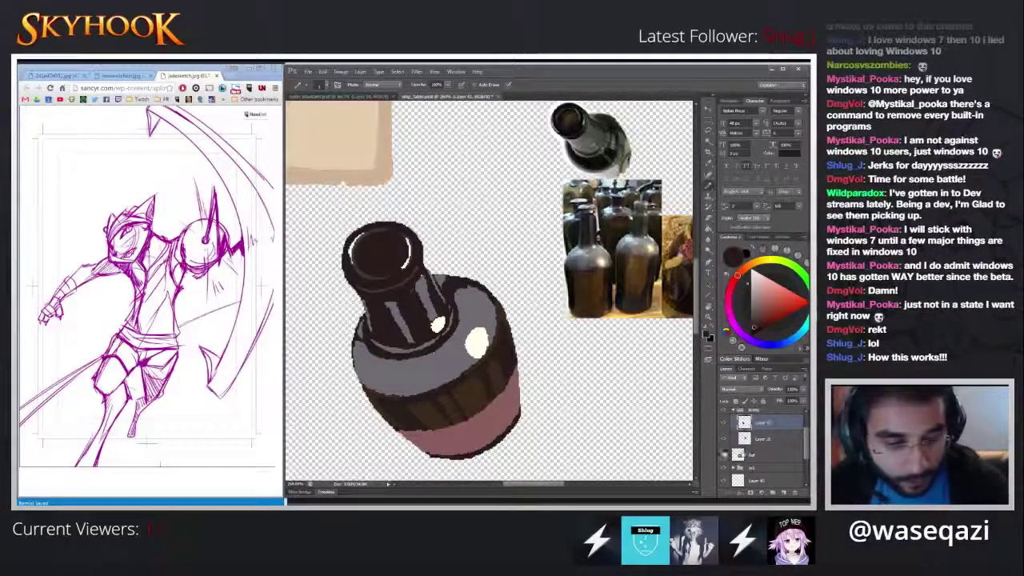
{"action": "scroll", "coordinate": [605, 364], "scroll_direction": "down", "scroll_amount": 7}
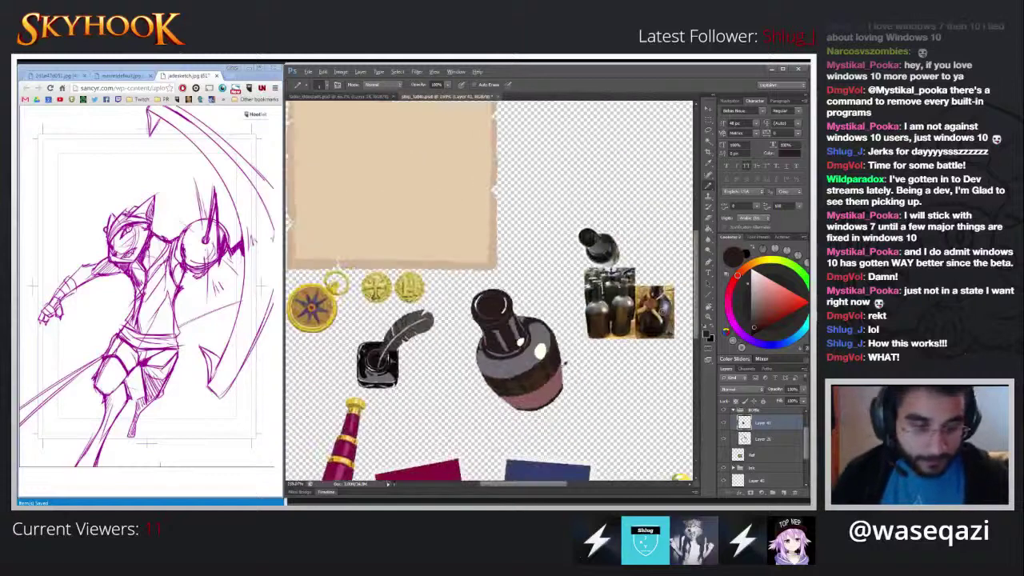
{"action": "scroll", "coordinate": [772, 470], "scroll_direction": "up", "scroll_amount": 2}
{"action": "scroll", "coordinate": [771, 462], "scroll_direction": "down", "scroll_amount": 3}
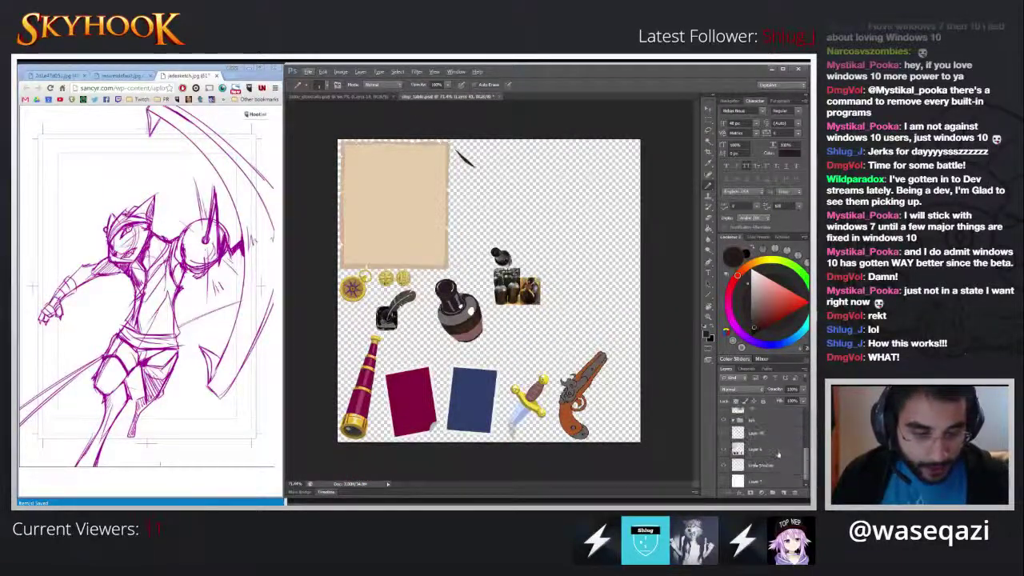
{"action": "scroll", "coordinate": [777, 454], "scroll_direction": "up", "scroll_amount": 3}
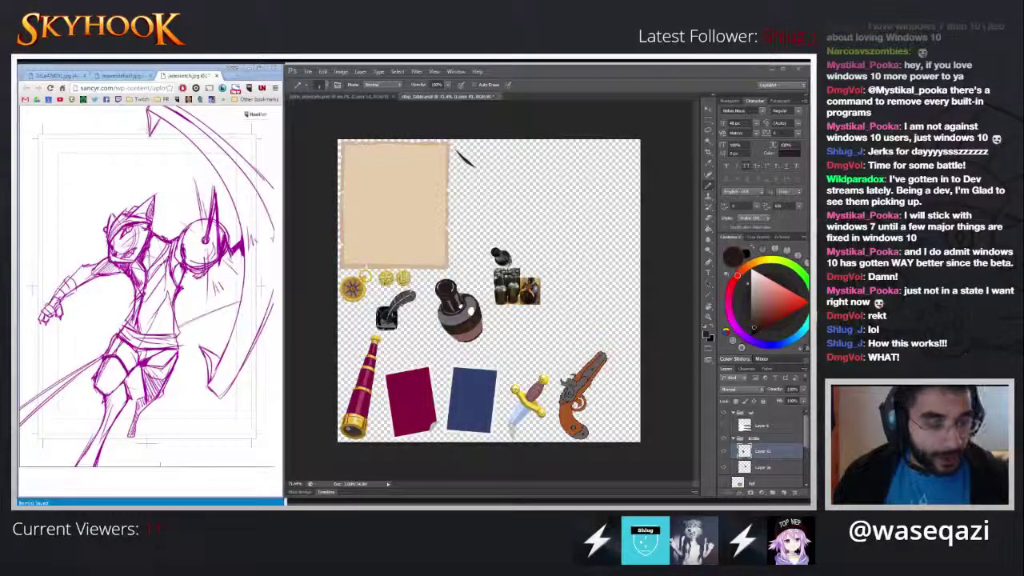
- Switch to the browser, look through the bottle reference images, and return to the prop painting in Photoshop
{"action": "key", "text": "alt+Tab"}
{"action": "left_click", "coordinate": [468, 150]}
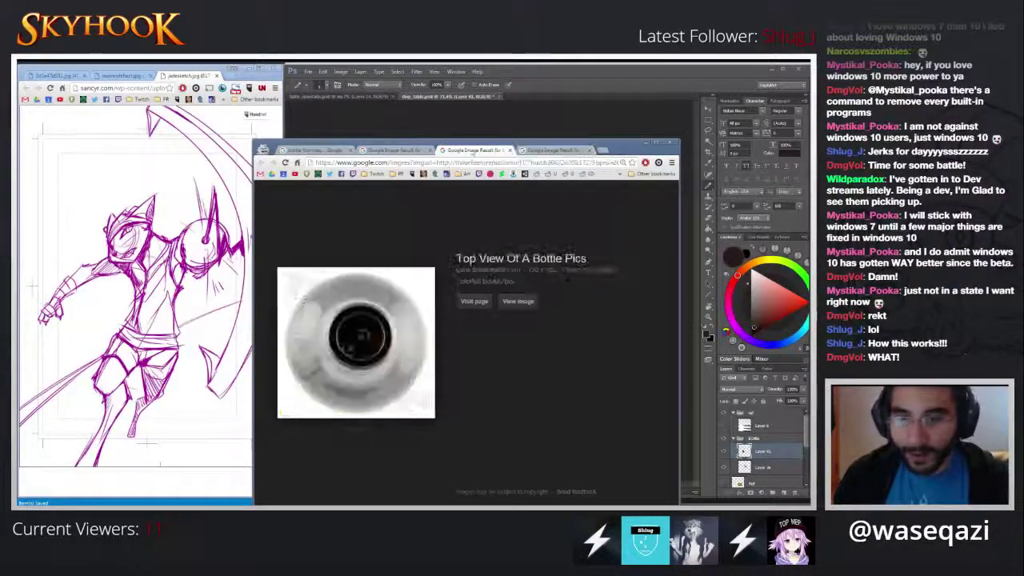
{"action": "left_click", "coordinate": [390, 152]}
{"action": "left_click", "coordinate": [313, 151]}
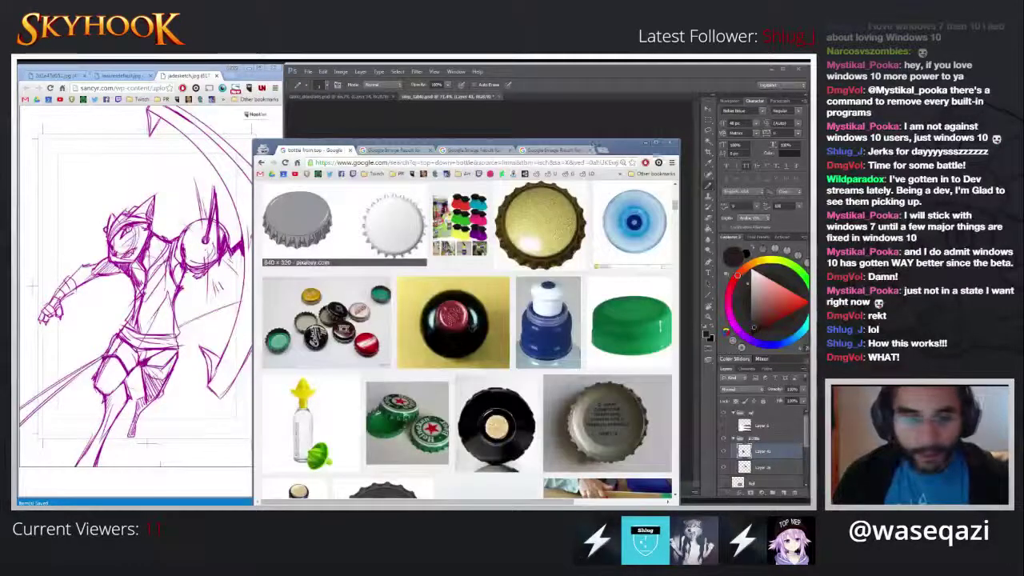
{"action": "left_click", "coordinate": [675, 145]}
{"action": "key", "text": "alt+Tab"}
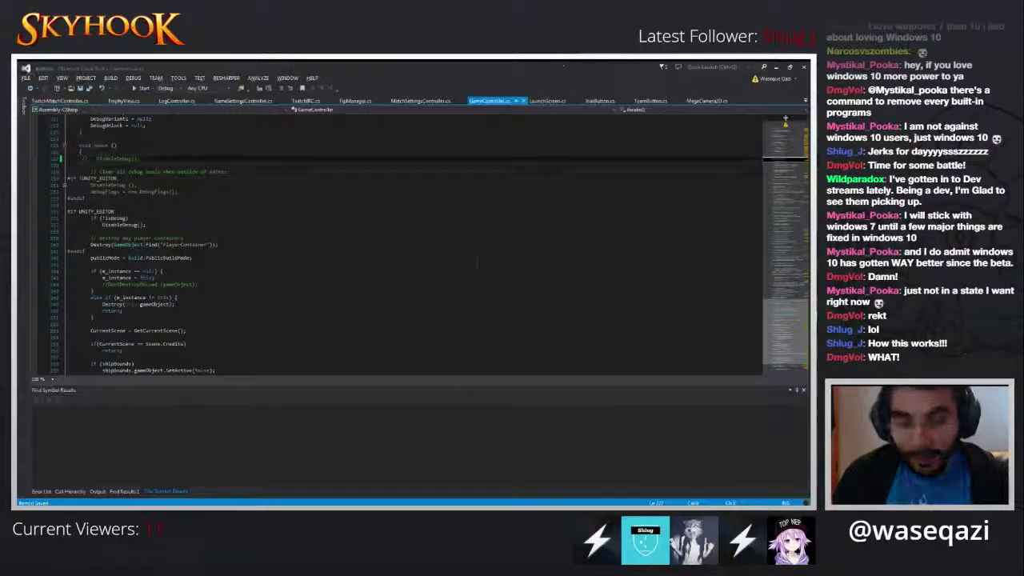
{"action": "left_click", "coordinate": [775, 68]}
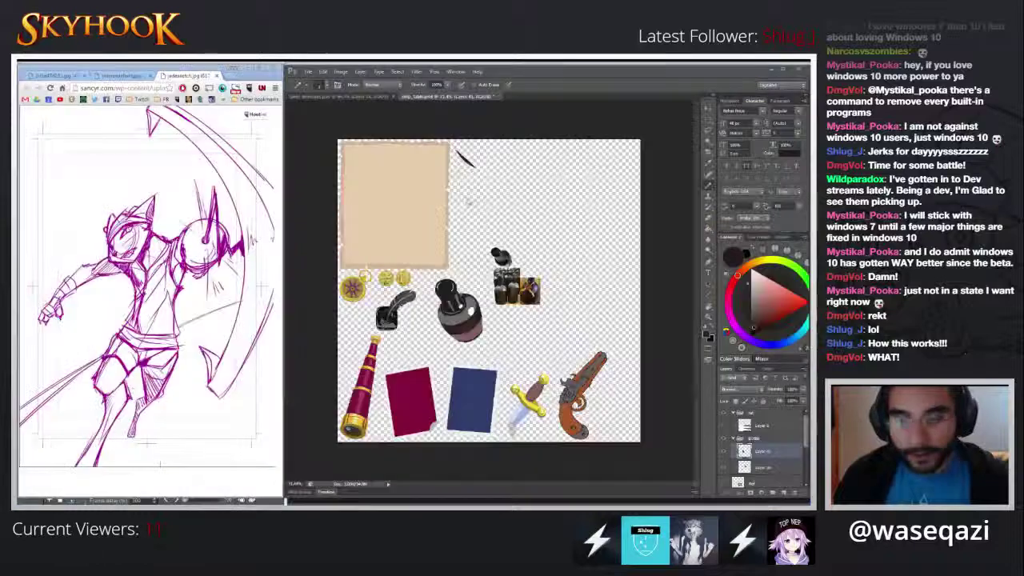
- Sample gold from the coin and sketch the upper outline of a cork over the bottle's mouth
{"action": "key", "text": "ctrl+plus"}
{"action": "key", "text": "ctrl+plus"}
{"action": "scroll", "coordinate": [432, 288], "scroll_direction": "up", "scroll_amount": 5}
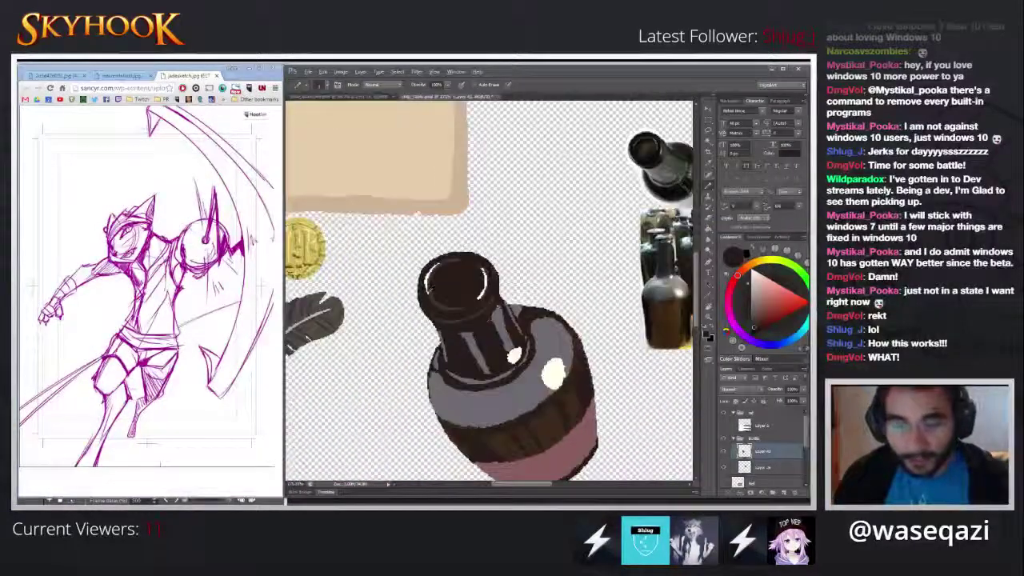
{"action": "left_click_drag", "start_coordinate": [432, 288], "coordinate": [415, 261]}
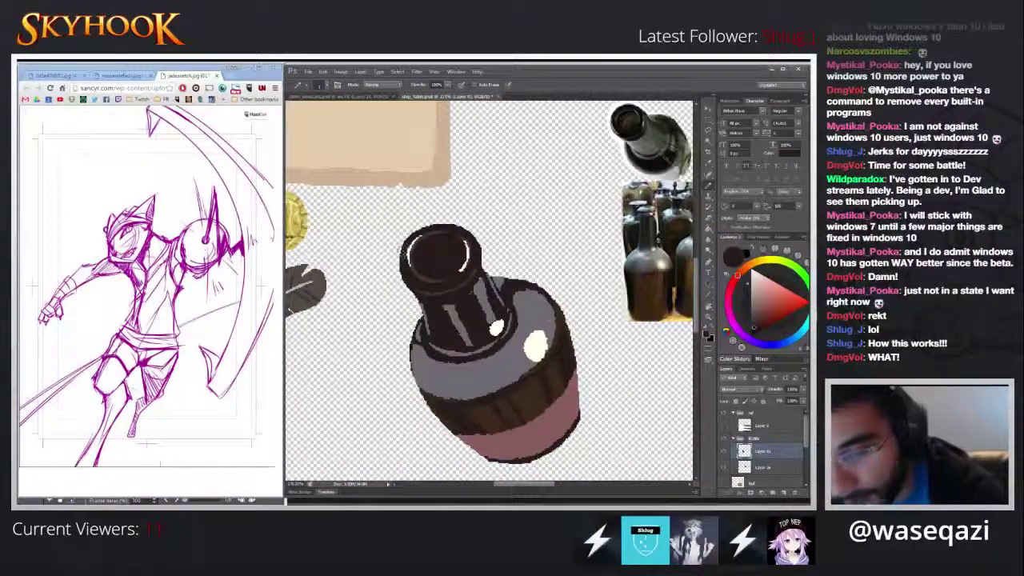
{"action": "key", "text": "e"}
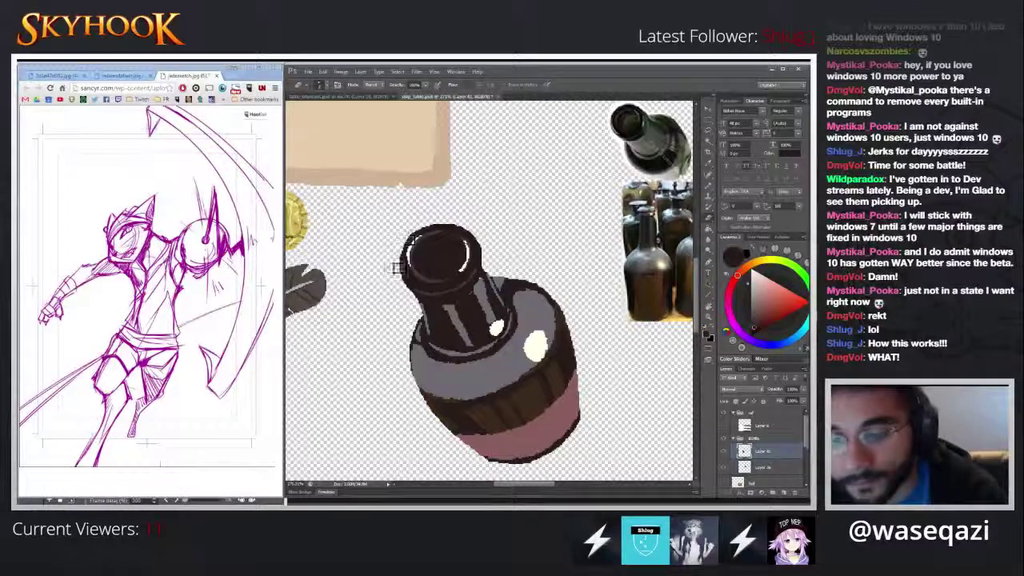
{"action": "key", "text": "b"}
{"action": "mouse_move", "coordinate": [449, 277]}
{"action": "left_mouse_down"}
{"action": "mouse_move", "coordinate": [596, 203]}
{"action": "mouse_move", "coordinate": [589, 116]}
{"action": "left_mouse_up"}
{"action": "left_click_drag", "start_coordinate": [448, 320], "coordinate": [414, 402]}
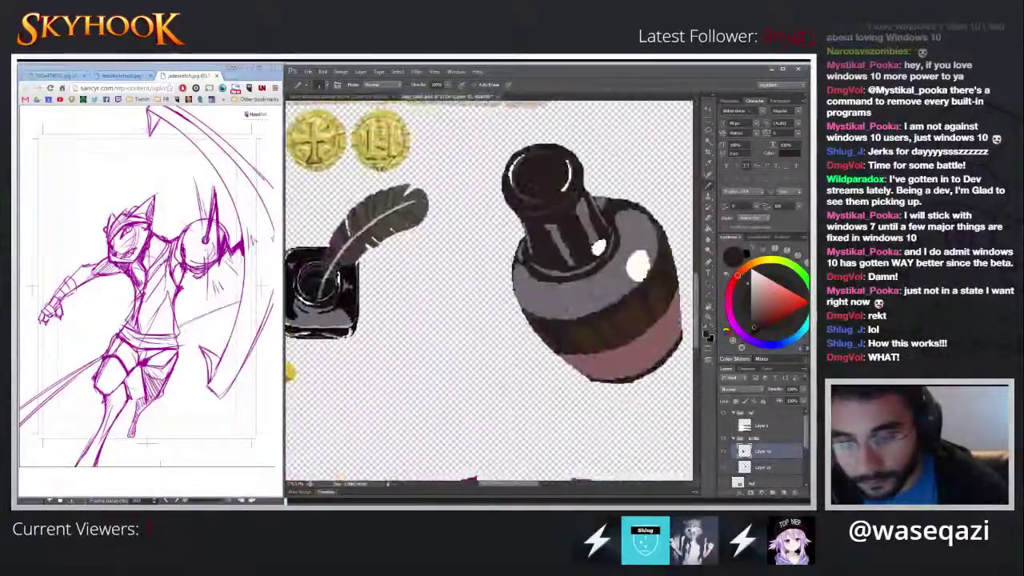
{"action": "left_click_drag", "start_coordinate": [477, 301], "coordinate": [461, 325]}
{"action": "left_click", "coordinate": [390, 161], "text": "alt"}
{"action": "mouse_move", "coordinate": [541, 220]}
{"action": "left_mouse_down"}
{"action": "mouse_move", "coordinate": [483, 280]}
{"action": "mouse_move", "coordinate": [433, 250]}
{"action": "mouse_move", "coordinate": [442, 236]}
{"action": "mouse_move", "coordinate": [474, 231]}
{"action": "left_mouse_up"}
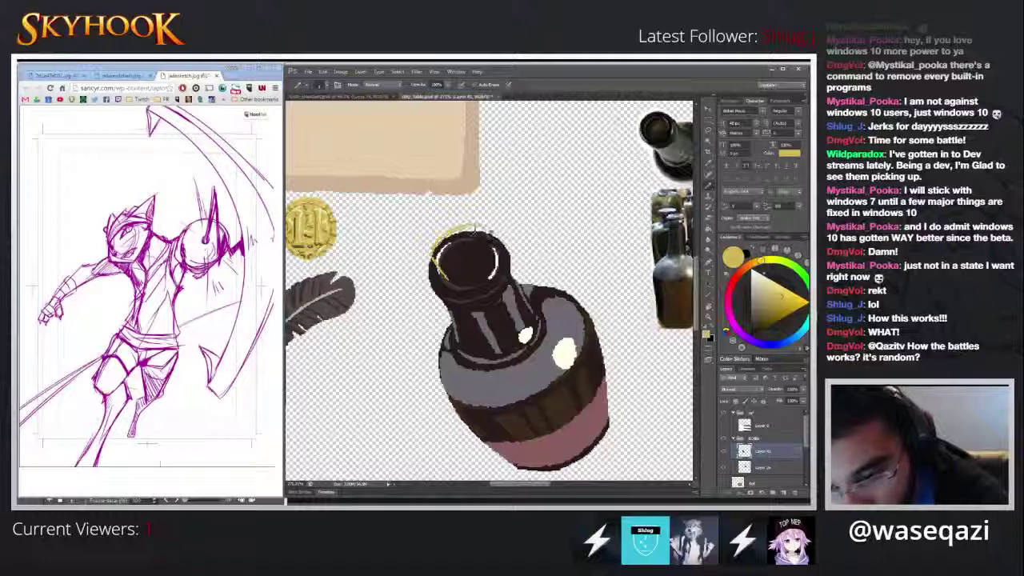
- Sample a lighter yellow from the coin, complete the cork's top outline, fill it, and smooth its edges
{"action": "left_click", "coordinate": [328, 216], "text": "alt"}
{"action": "mouse_move", "coordinate": [440, 262]}
{"action": "left_mouse_down"}
{"action": "mouse_move", "coordinate": [453, 270]}
{"action": "mouse_move", "coordinate": [490, 246]}
{"action": "left_mouse_up"}
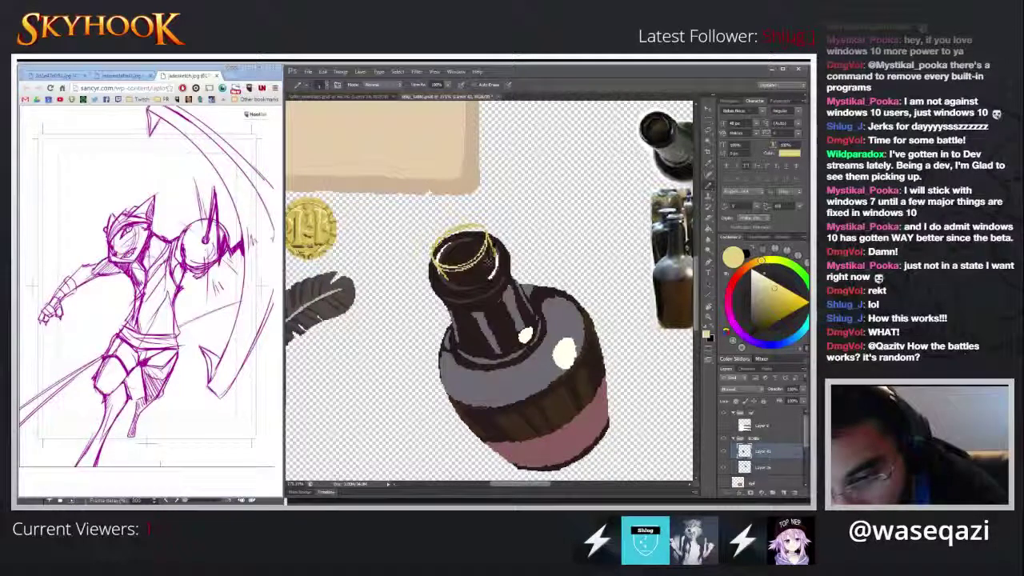
{"action": "key", "text": "g"}
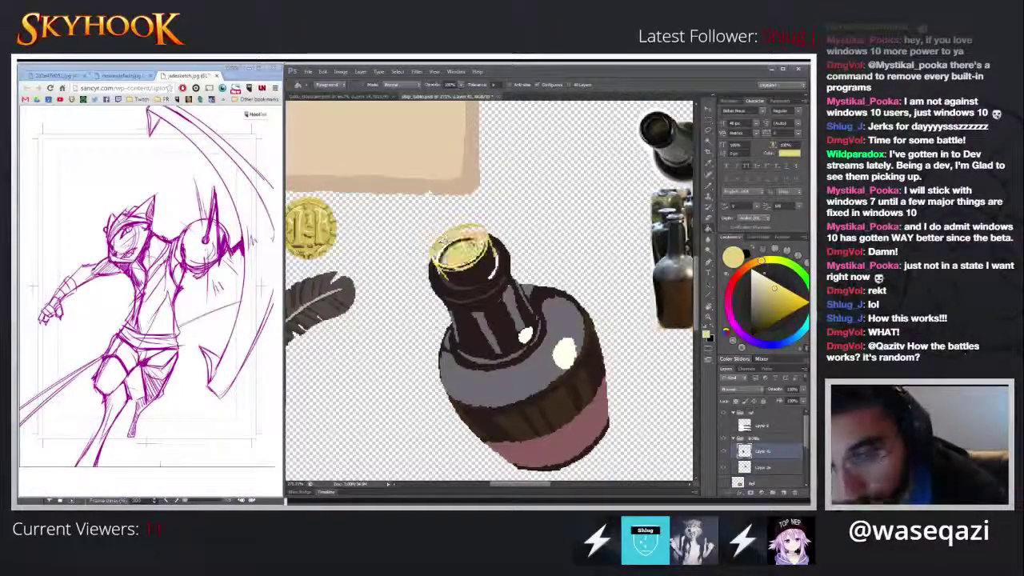
{"action": "left_click", "coordinate": [440, 257]}
{"action": "key", "text": "b"}
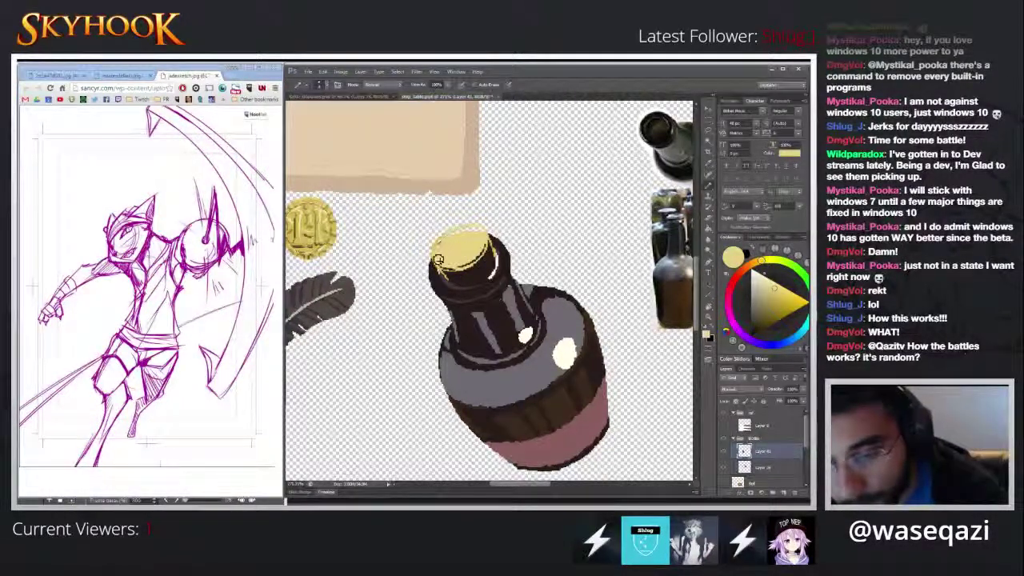
{"action": "mouse_move", "coordinate": [438, 259]}
{"action": "left_mouse_down"}
{"action": "mouse_move", "coordinate": [458, 236]}
{"action": "mouse_move", "coordinate": [479, 233]}
{"action": "mouse_move", "coordinate": [464, 270]}
{"action": "left_mouse_up"}
{"action": "left_click_drag", "start_coordinate": [465, 229], "coordinate": [486, 227]}
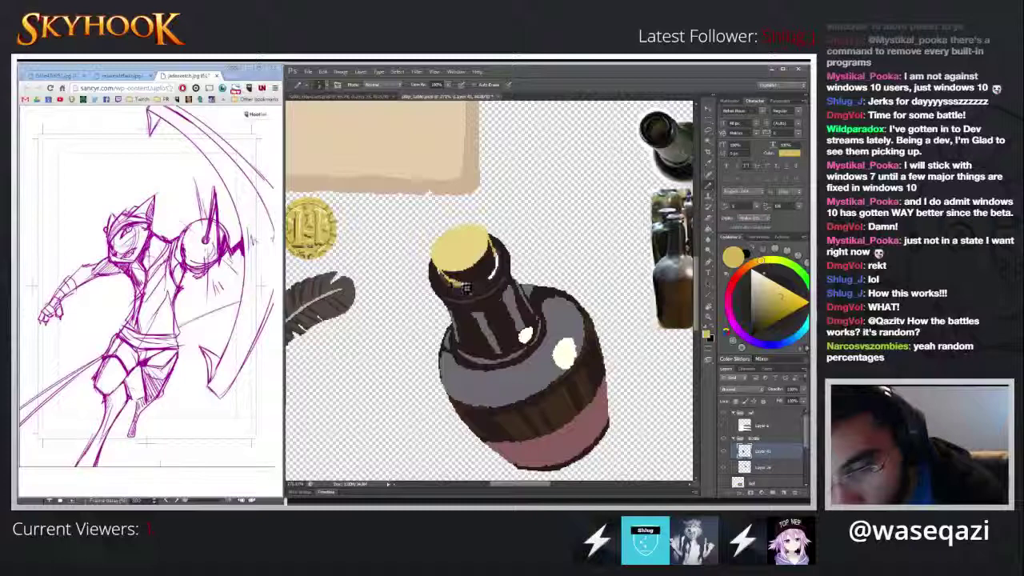
- Outline the cork's side in darker gold down to the bottle's rim and fill it
{"action": "mouse_move", "coordinate": [466, 289]}
{"action": "left_mouse_down"}
{"action": "mouse_move", "coordinate": [494, 263]}
{"action": "mouse_move", "coordinate": [481, 287]}
{"action": "left_mouse_up"}
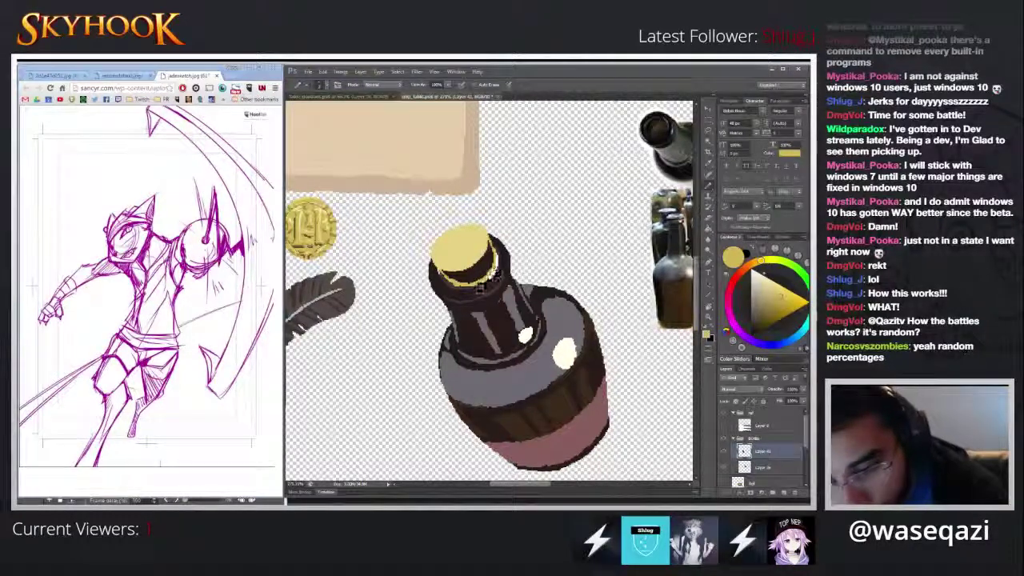
{"action": "key", "text": "g"}
{"action": "left_click", "coordinate": [472, 273]}
{"action": "key", "text": "b"}
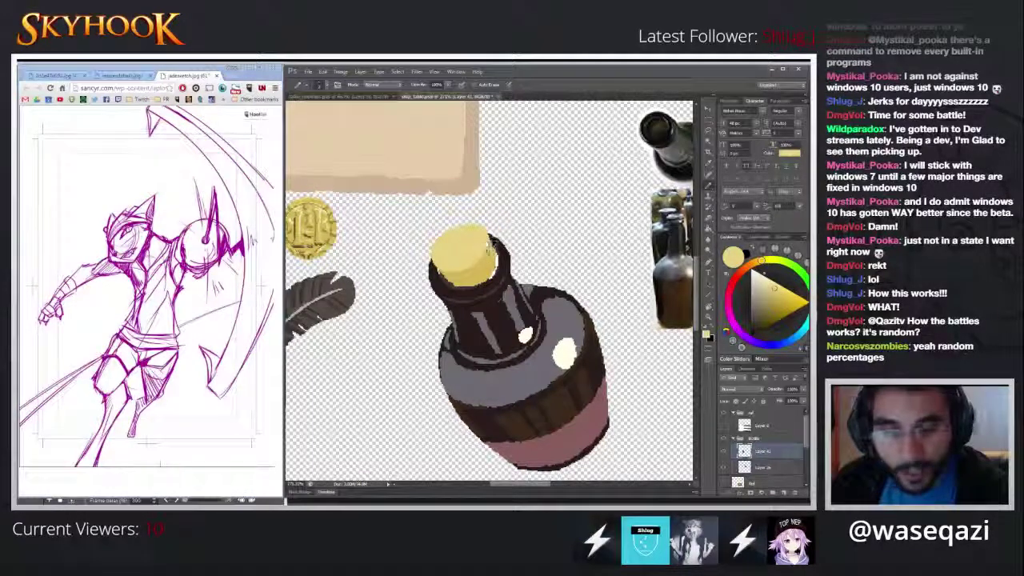
- Erase the uneven pixels around the cork's upper and left edges
{"action": "key", "text": "e"}
{"action": "mouse_move", "coordinate": [430, 256]}
{"action": "left_mouse_down"}
{"action": "mouse_move", "coordinate": [444, 238]}
{"action": "mouse_move", "coordinate": [438, 248]}
{"action": "left_mouse_up"}
{"action": "key", "text": "ctrl+z"}
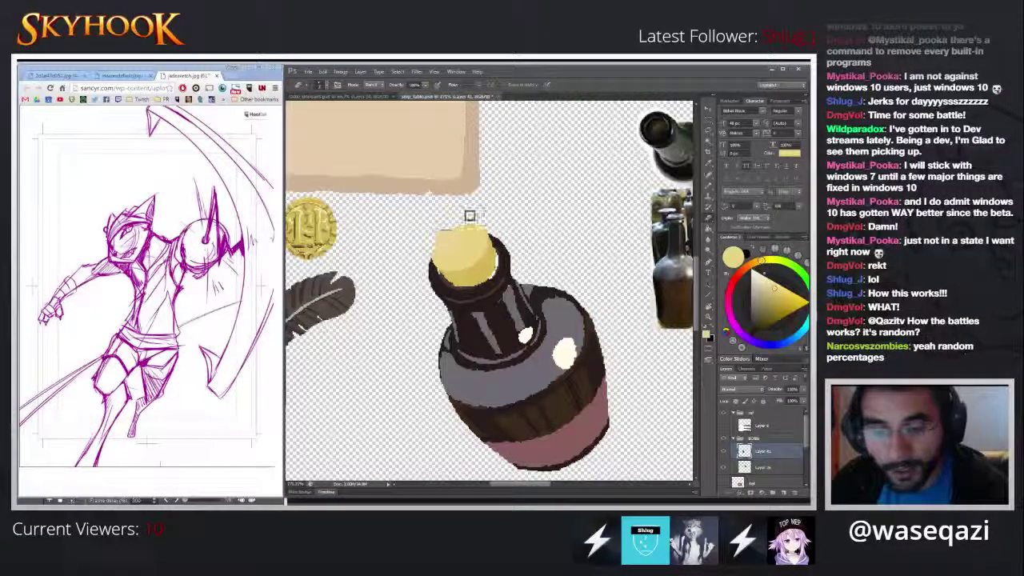
{"action": "mouse_move", "coordinate": [470, 216]}
{"action": "left_mouse_down"}
{"action": "mouse_move", "coordinate": [437, 248]}
{"action": "mouse_move", "coordinate": [477, 225]}
{"action": "mouse_move", "coordinate": [452, 234]}
{"action": "mouse_move", "coordinate": [473, 224]}
{"action": "left_mouse_up"}
- Clean up the cork's lower edge with sampled colours and paint over the rim's white highlight in dark brown
{"action": "key", "text": "b"}
{"action": "left_click", "coordinate": [454, 264], "text": "alt"}
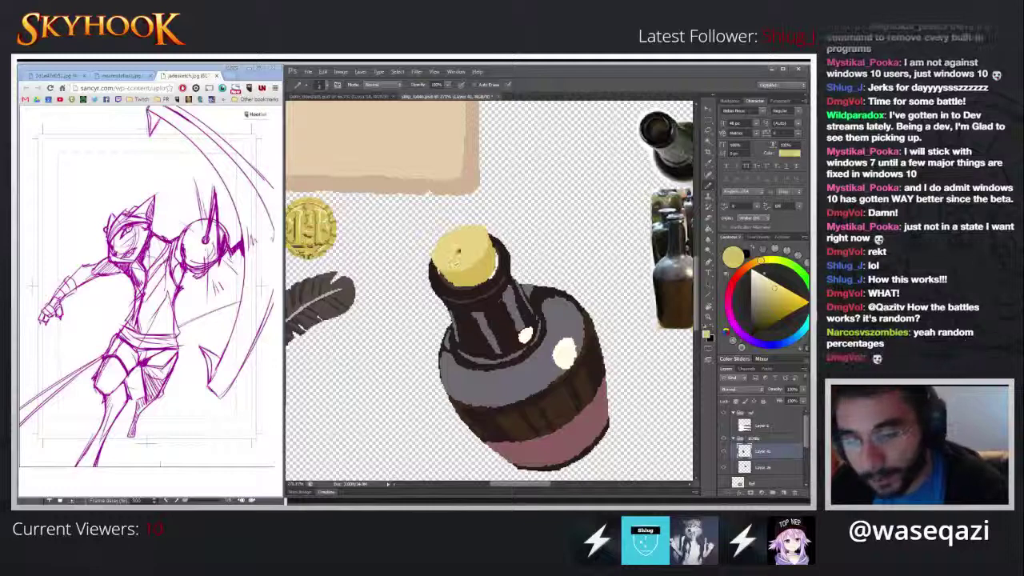
{"action": "left_click", "coordinate": [442, 277], "text": "alt"}
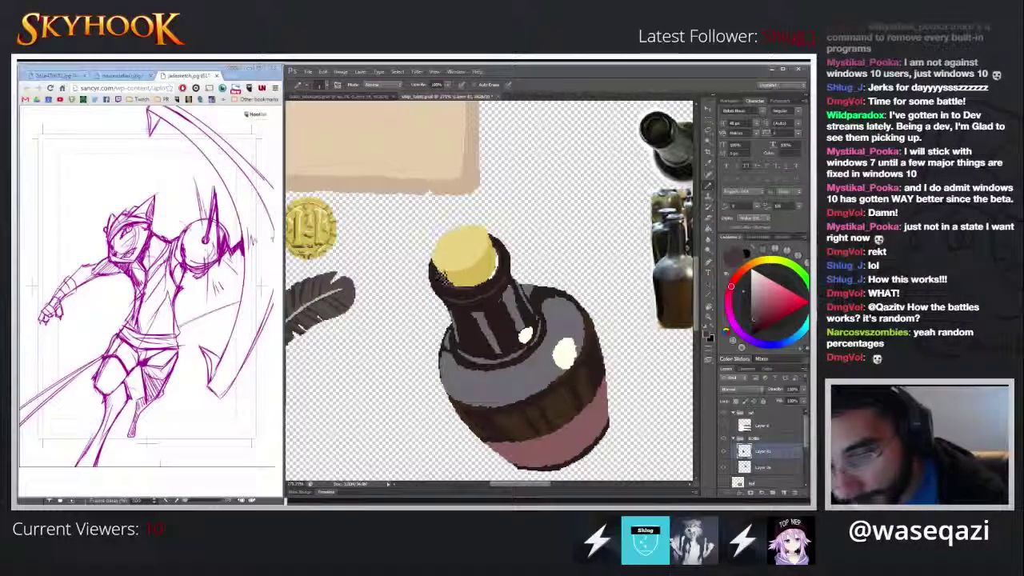
{"action": "left_click", "coordinate": [448, 279], "text": "alt"}
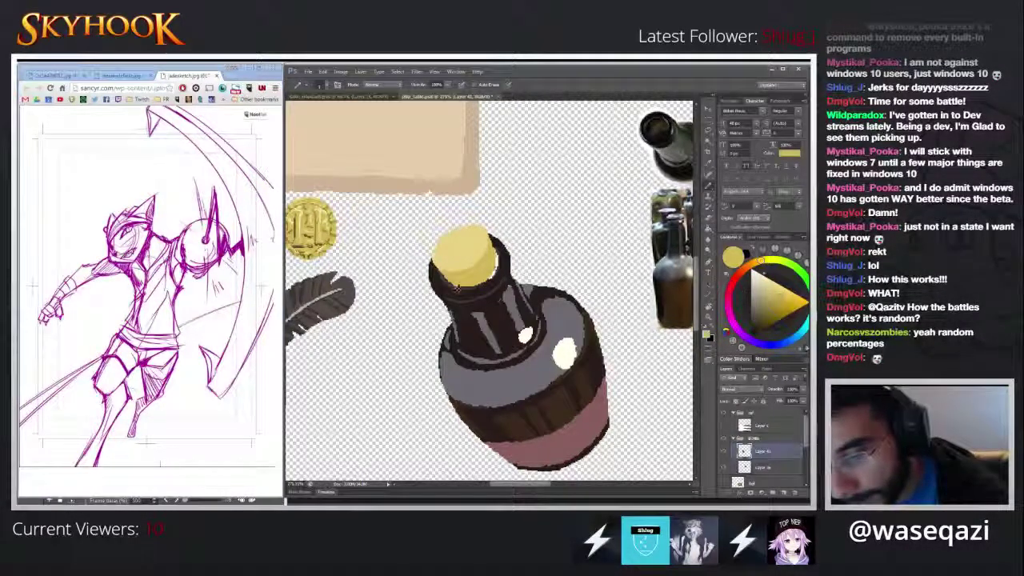
{"action": "left_click", "coordinate": [462, 291], "text": "alt"}
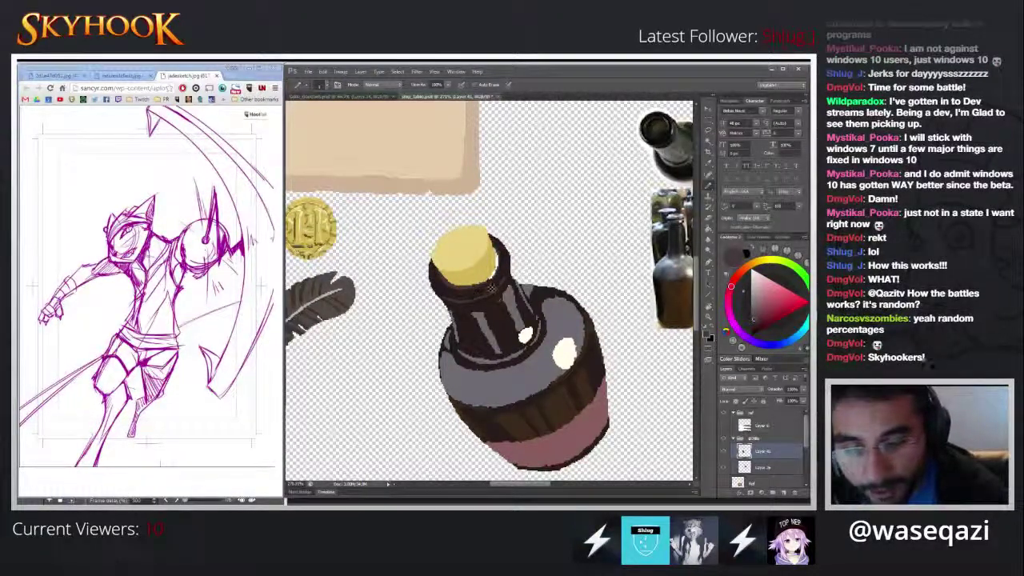
{"action": "left_click_drag", "start_coordinate": [496, 284], "coordinate": [498, 270]}
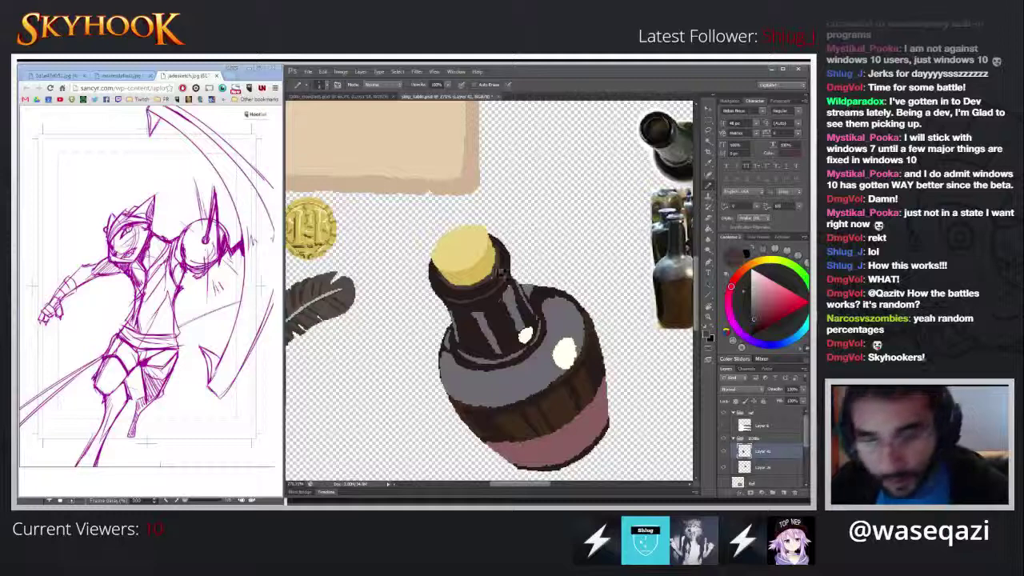
- Retouch the cork's right side and the adjoining bottle rim with sampled gold and dark glass colours
{"action": "left_click", "coordinate": [495, 255], "text": "alt"}
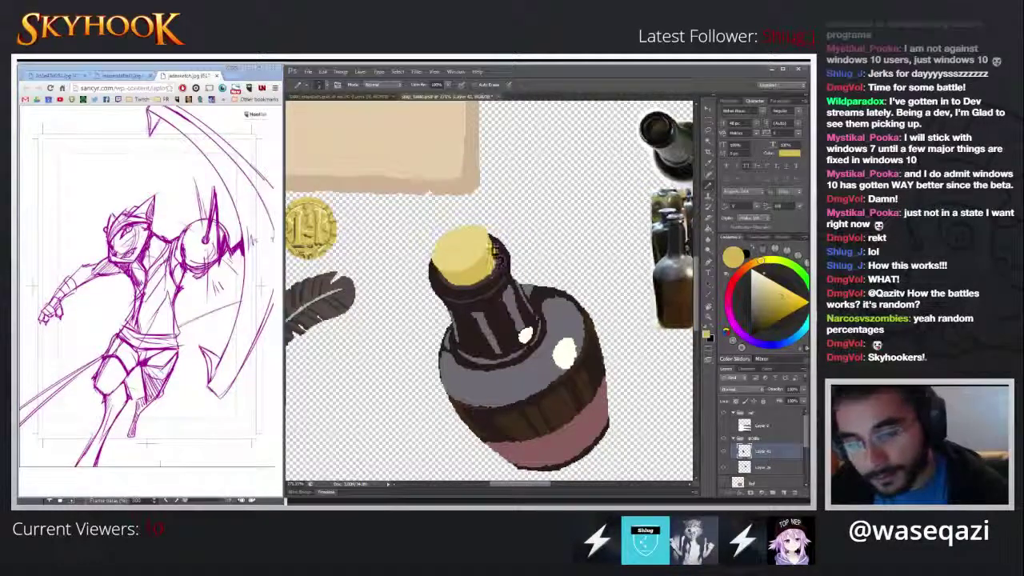
{"action": "left_click_drag", "start_coordinate": [496, 256], "coordinate": [494, 267]}
{"action": "left_click", "coordinate": [503, 265], "text": "alt"}
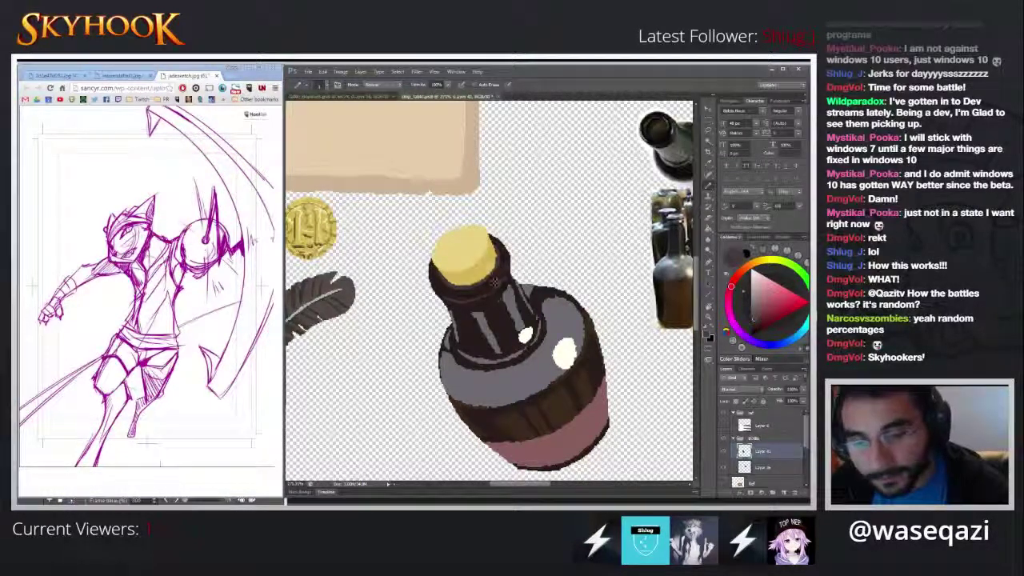
{"action": "left_click", "coordinate": [499, 267], "text": "alt"}
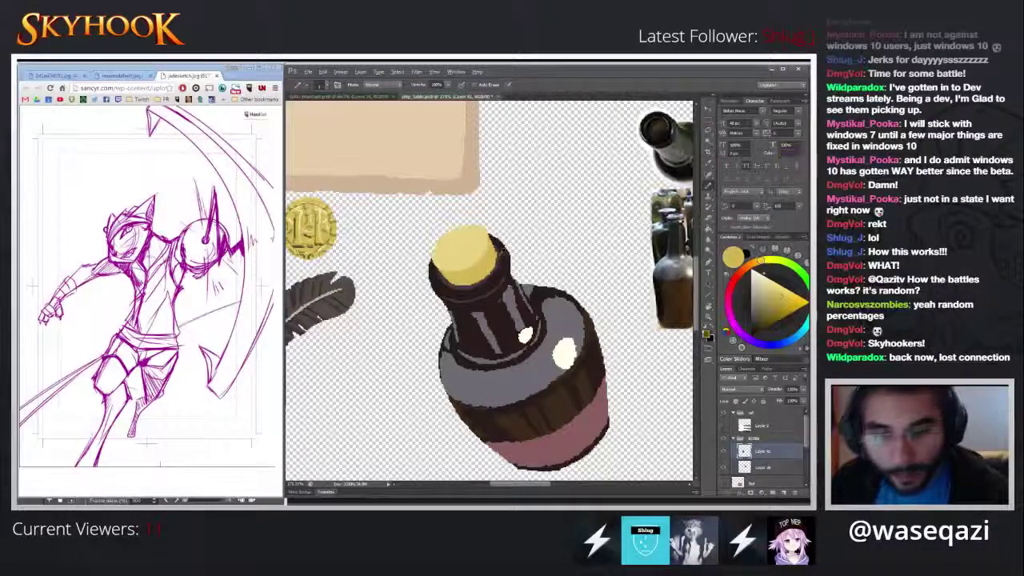
{"action": "left_click", "coordinate": [501, 251], "text": "alt"}
{"action": "left_click", "coordinate": [500, 248], "text": "alt"}
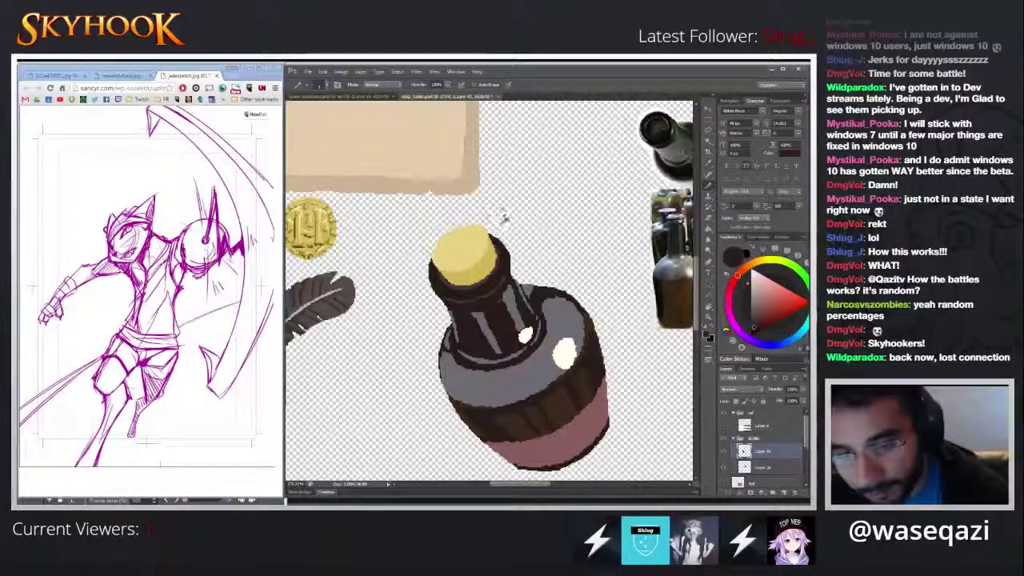
- Refine the outer edge of the dark rim beside the cork with brush and eraser
{"action": "key", "text": "e"}
{"action": "key", "text": "b"}
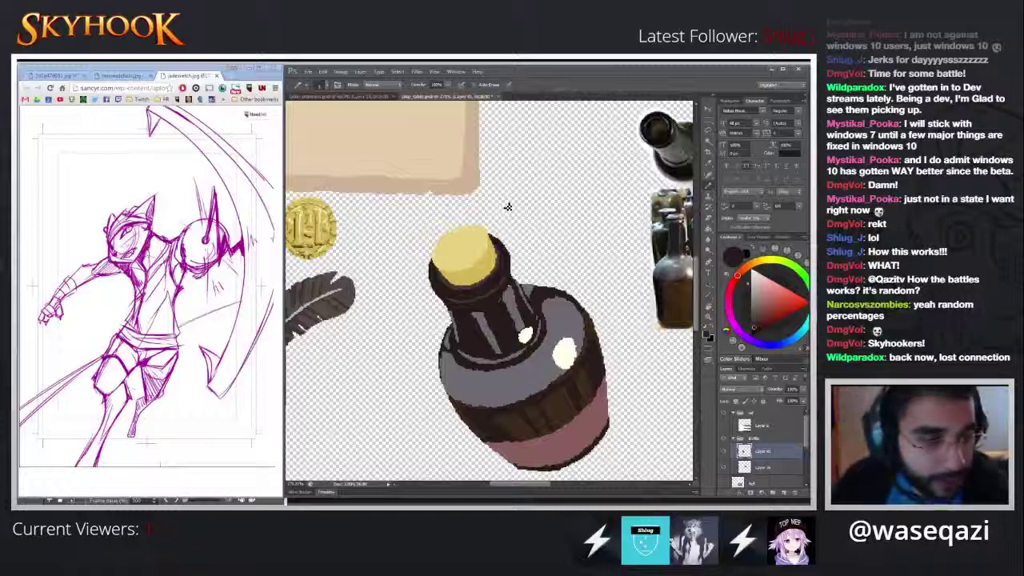
{"action": "left_click_drag", "start_coordinate": [504, 243], "coordinate": [497, 239]}
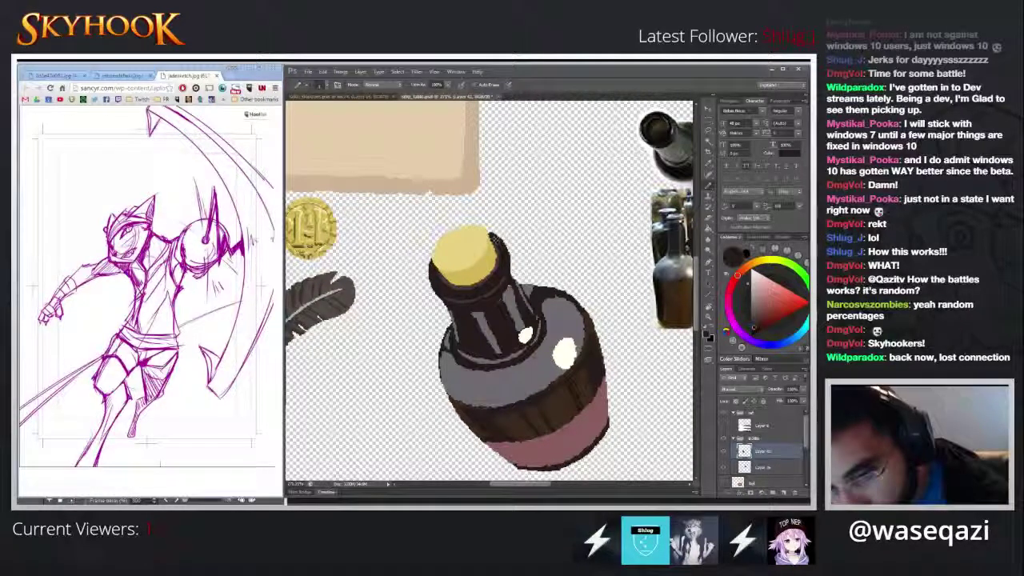
{"action": "key", "text": "e"}
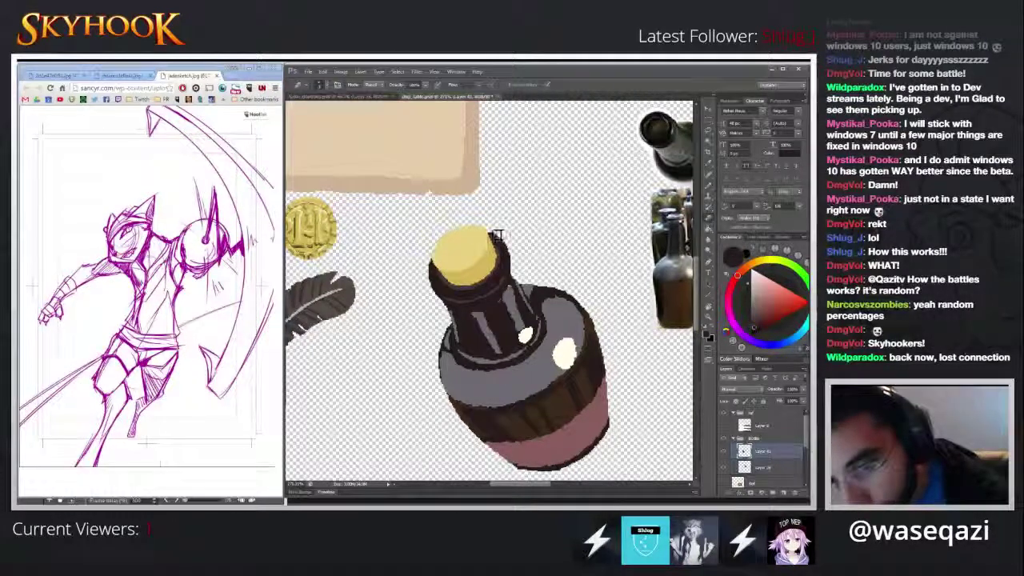
{"action": "key", "text": "b"}
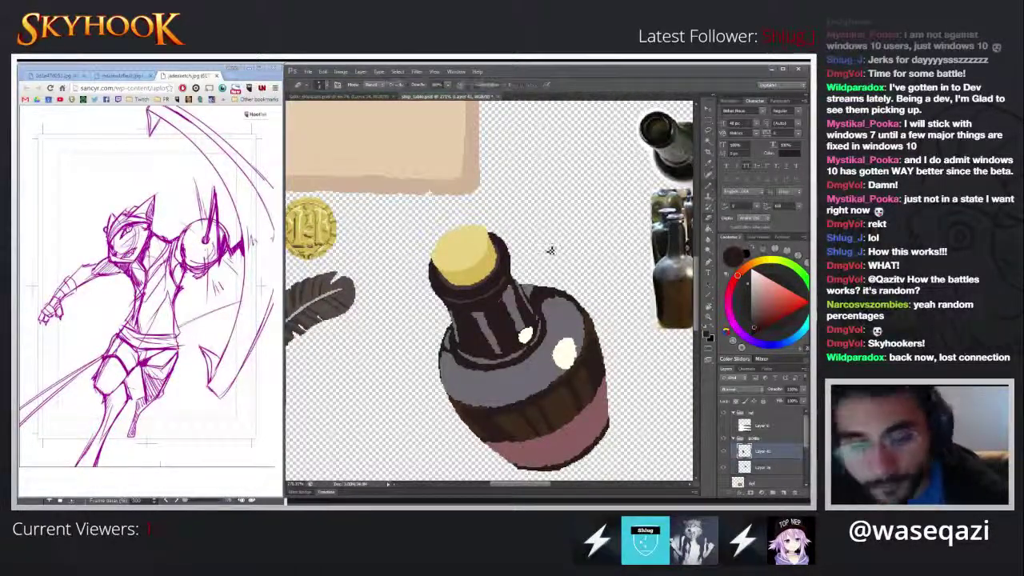
- Lasso the dark rim section beside the cork, nudge it into place and clear the selection
{"action": "left_click_drag", "start_coordinate": [549, 248], "coordinate": [513, 252]}
{"action": "key", "text": "l"}
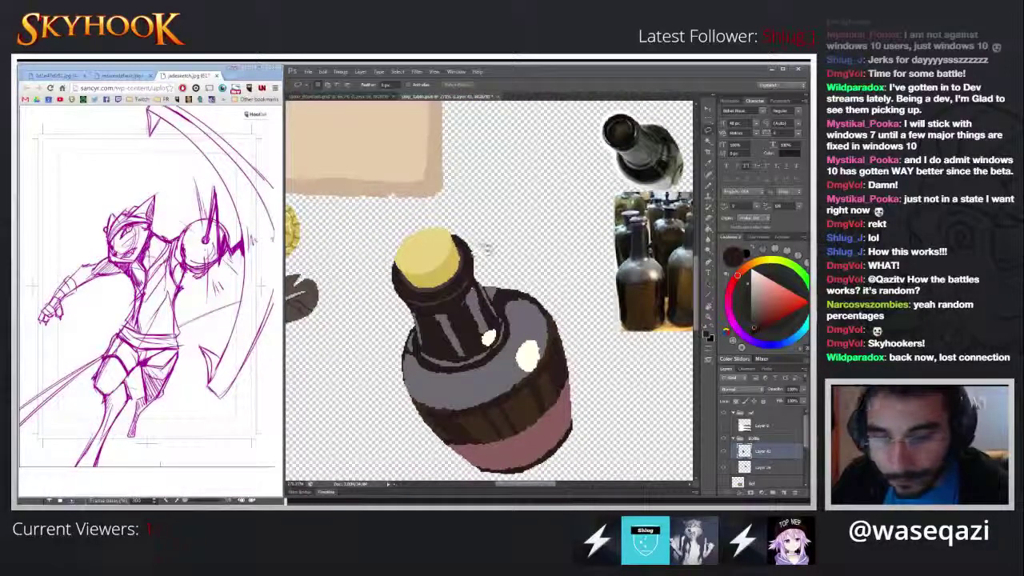
{"action": "mouse_move", "coordinate": [448, 219]}
{"action": "left_mouse_down"}
{"action": "mouse_move", "coordinate": [485, 253]}
{"action": "mouse_move", "coordinate": [469, 254]}
{"action": "left_mouse_up"}
{"action": "key", "text": "v"}
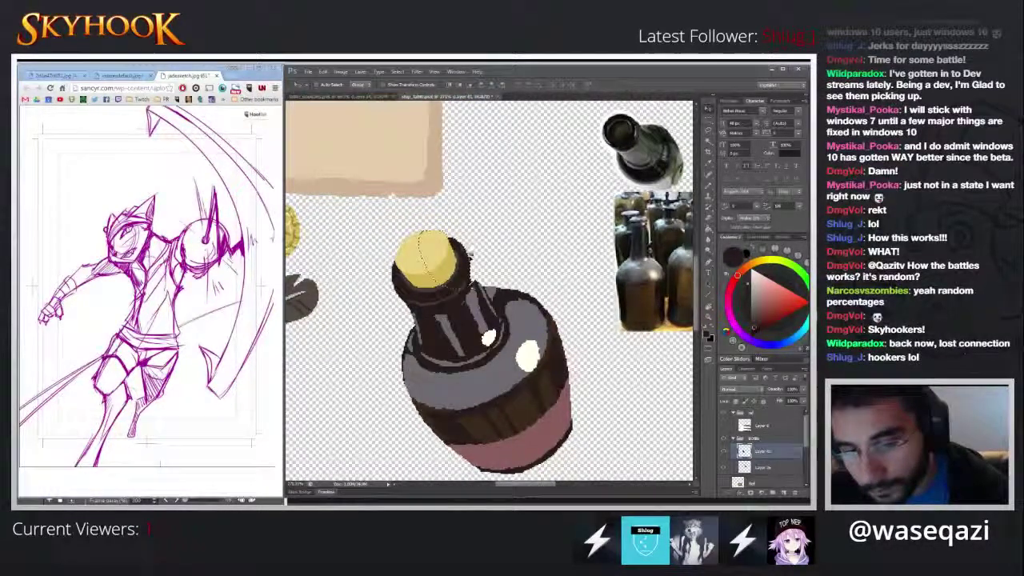
{"action": "key", "text": "ctrl+d"}
{"action": "key", "text": "b"}
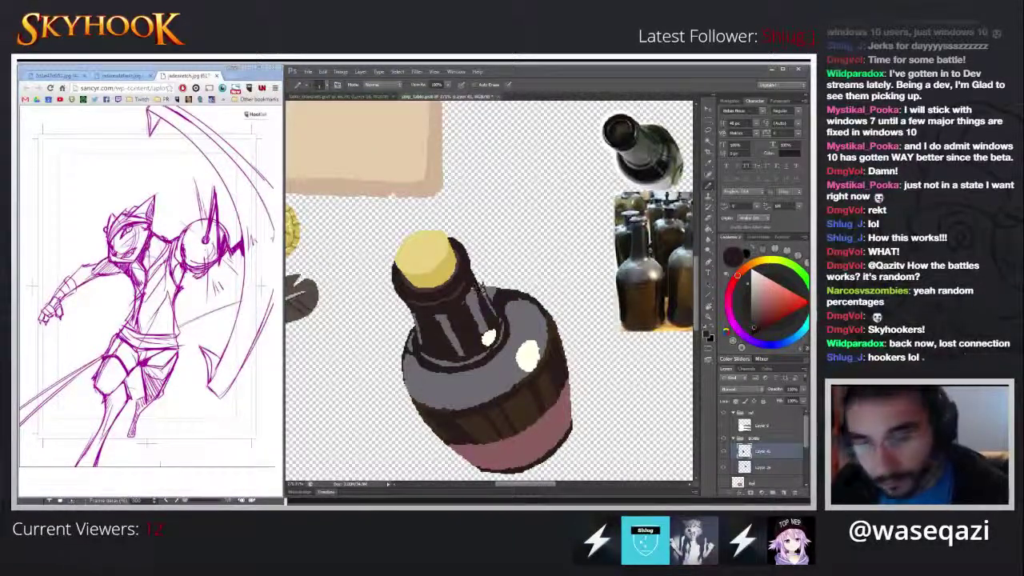
- Paint a grey reflection on the right side of the bottle neck, shaping it with sampled grey and dark glass colours
{"action": "left_click", "coordinate": [464, 285], "text": "alt"}
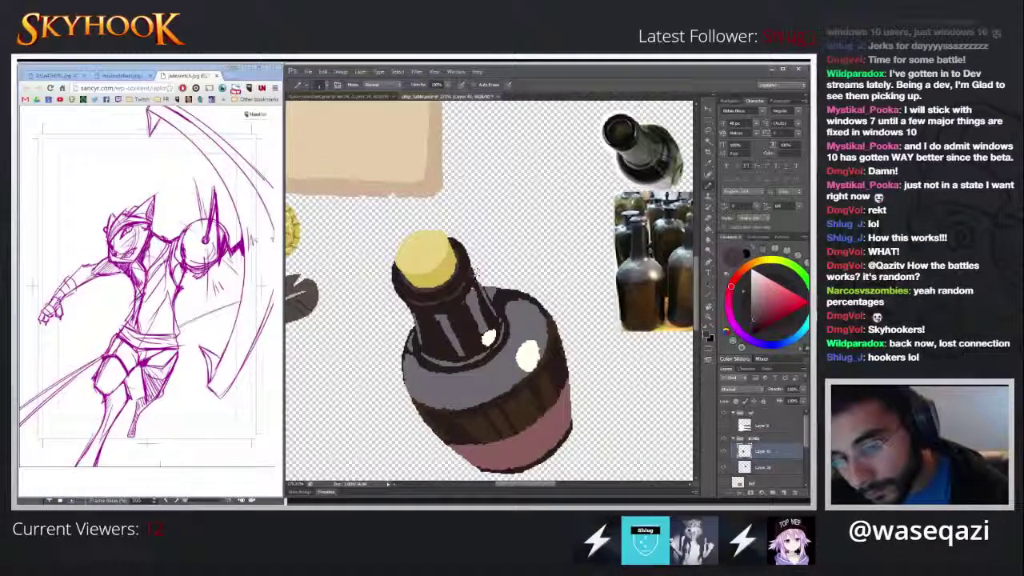
{"action": "mouse_move", "coordinate": [492, 258]}
{"action": "left_mouse_down"}
{"action": "mouse_move", "coordinate": [488, 266]}
{"action": "mouse_move", "coordinate": [508, 175]}
{"action": "mouse_move", "coordinate": [476, 252]}
{"action": "left_mouse_up"}
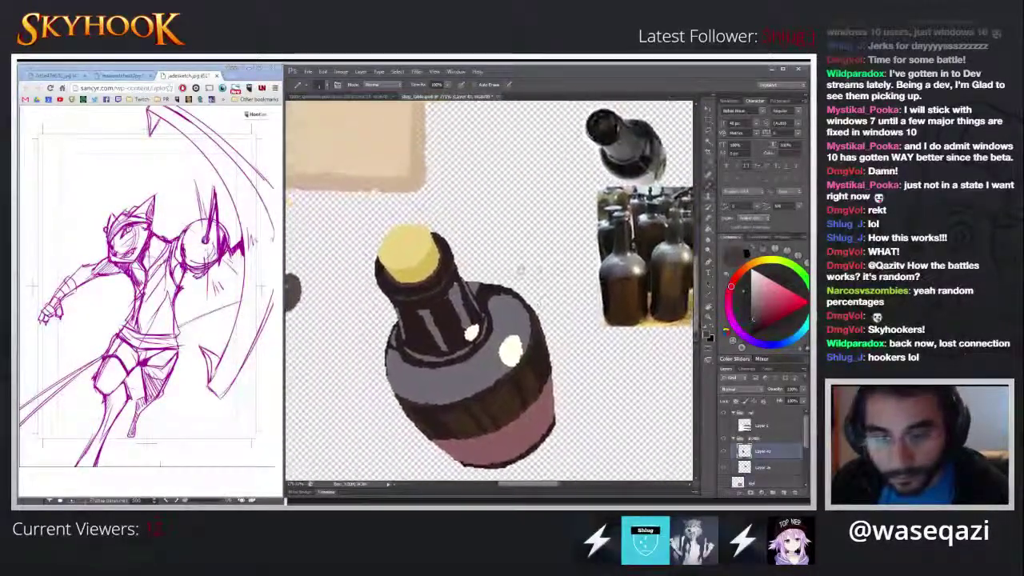
{"action": "left_click", "coordinate": [434, 305], "text": "alt"}
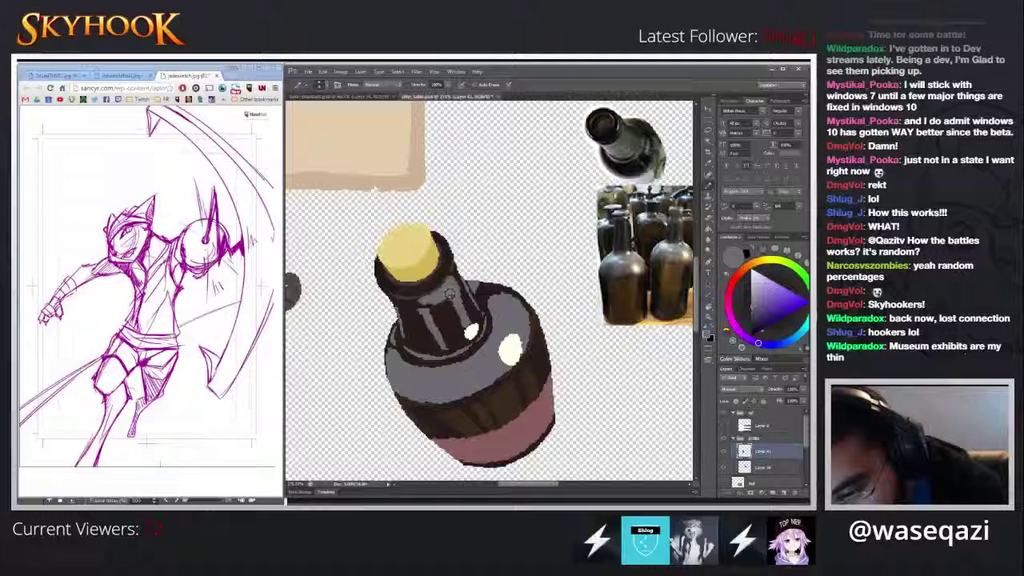
{"action": "left_click", "coordinate": [428, 307], "text": "alt"}
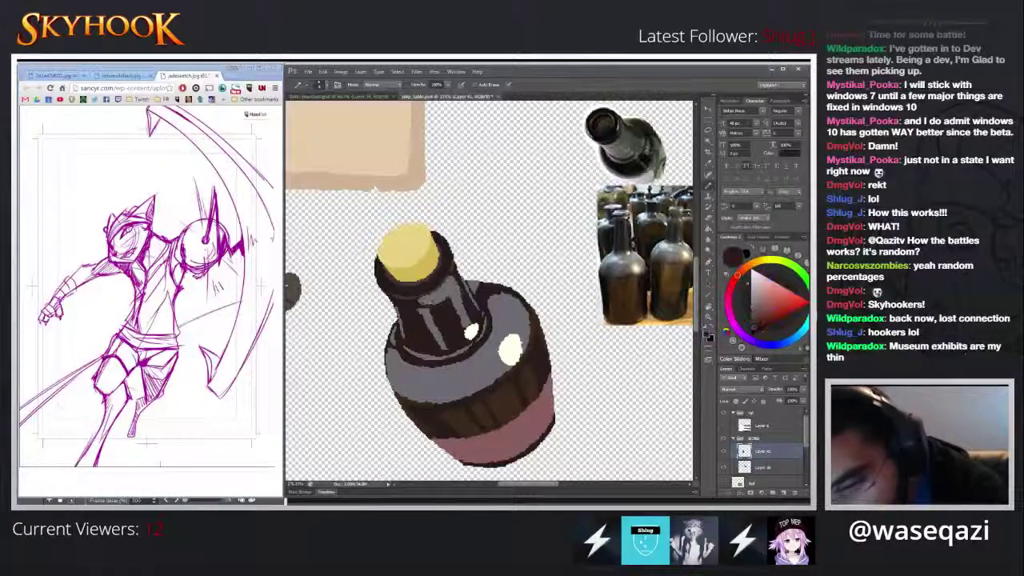
{"action": "left_click", "coordinate": [428, 313], "text": "alt"}
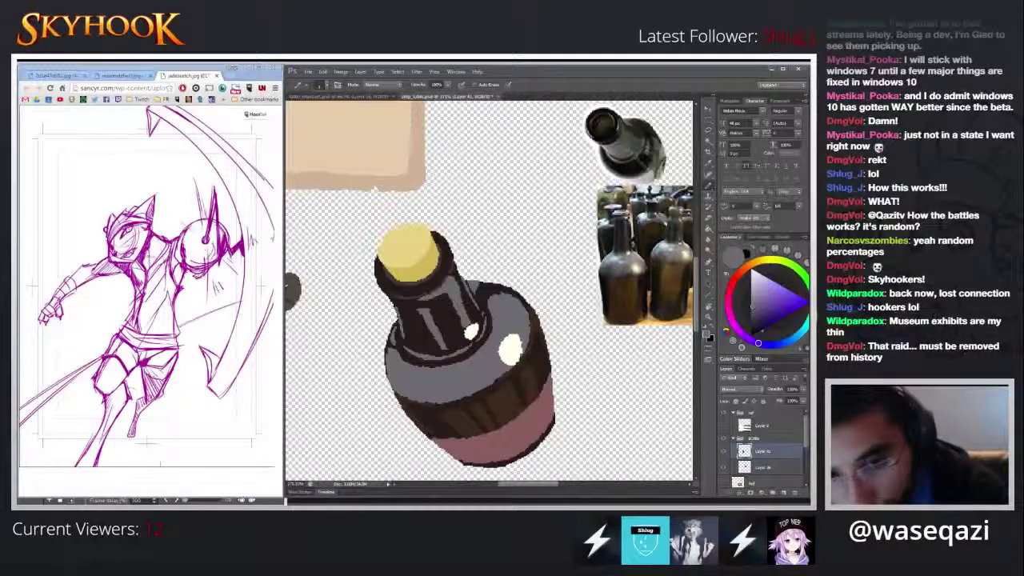
- Paint an off-white highlight along the right side of the bottle's rim and trim it with the sampled dark glass colour
{"action": "left_click", "coordinate": [601, 144], "text": "alt"}
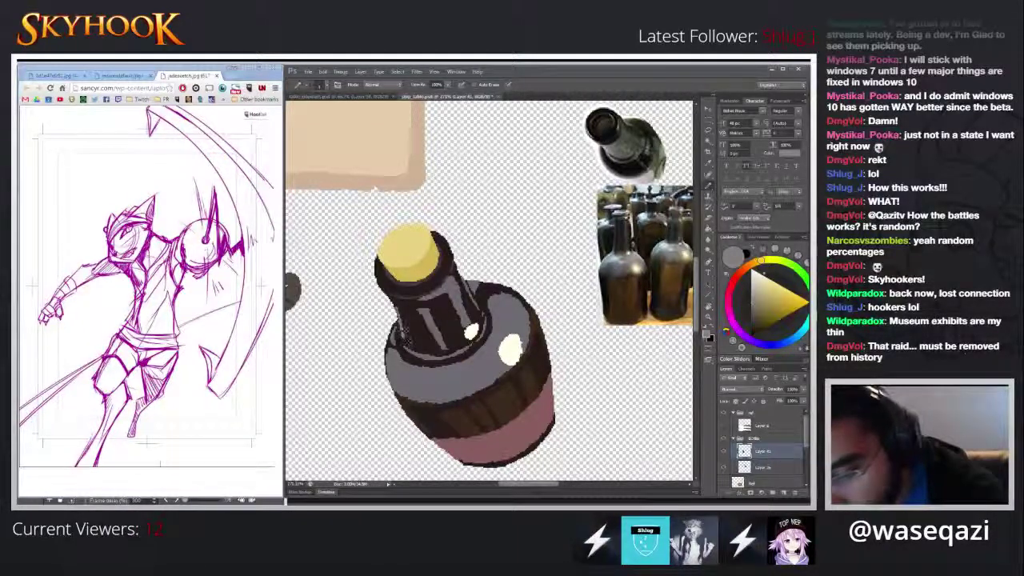
{"action": "key", "text": "x"}
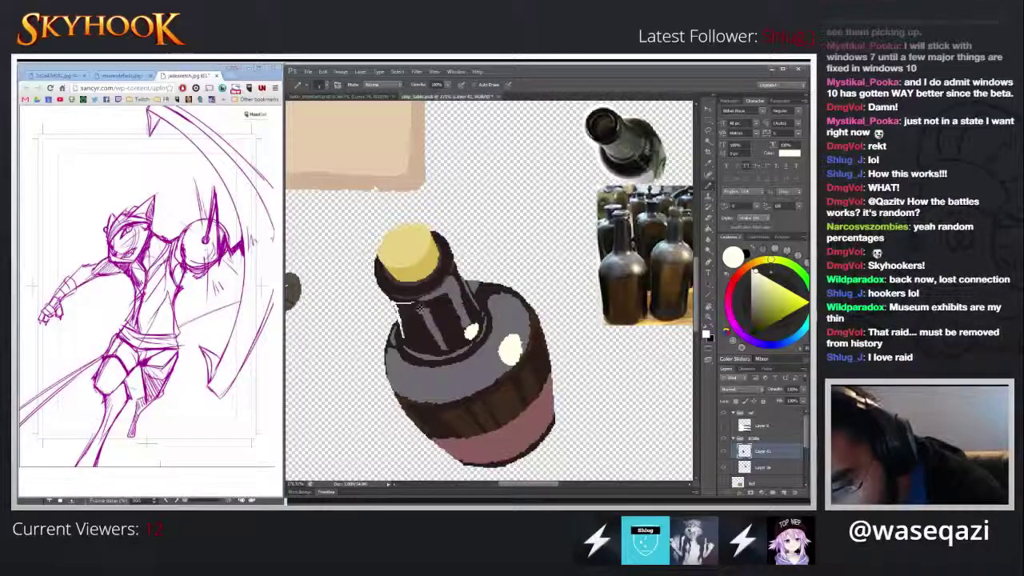
{"action": "mouse_move", "coordinate": [403, 337]}
{"action": "left_mouse_down"}
{"action": "mouse_move", "coordinate": [398, 304]}
{"action": "mouse_move", "coordinate": [409, 305]}
{"action": "left_mouse_up"}
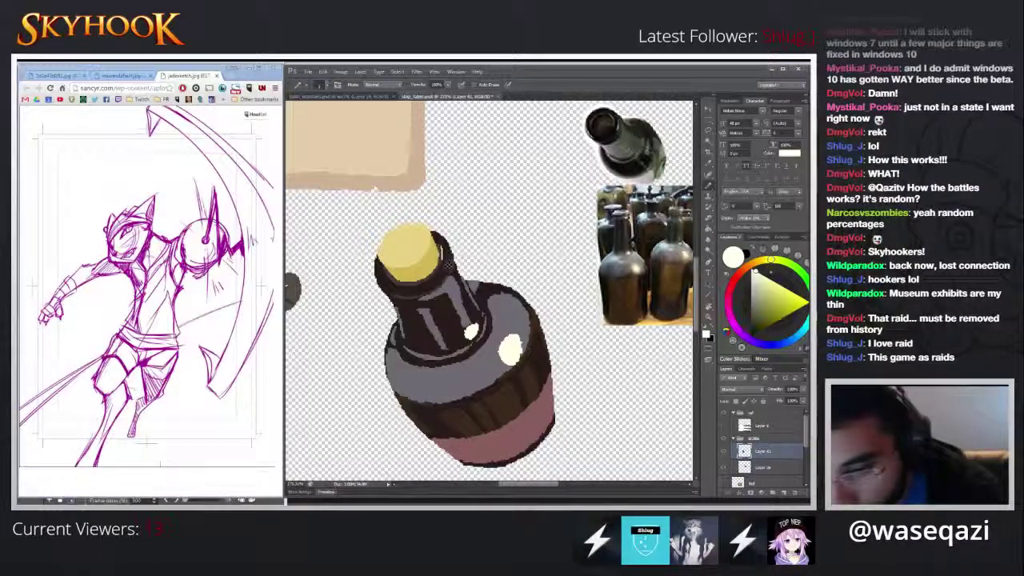
{"action": "left_click_drag", "start_coordinate": [450, 256], "coordinate": [429, 286]}
{"action": "left_click", "coordinate": [432, 285], "text": "alt"}
{"action": "left_click_drag", "start_coordinate": [443, 248], "coordinate": [441, 268]}
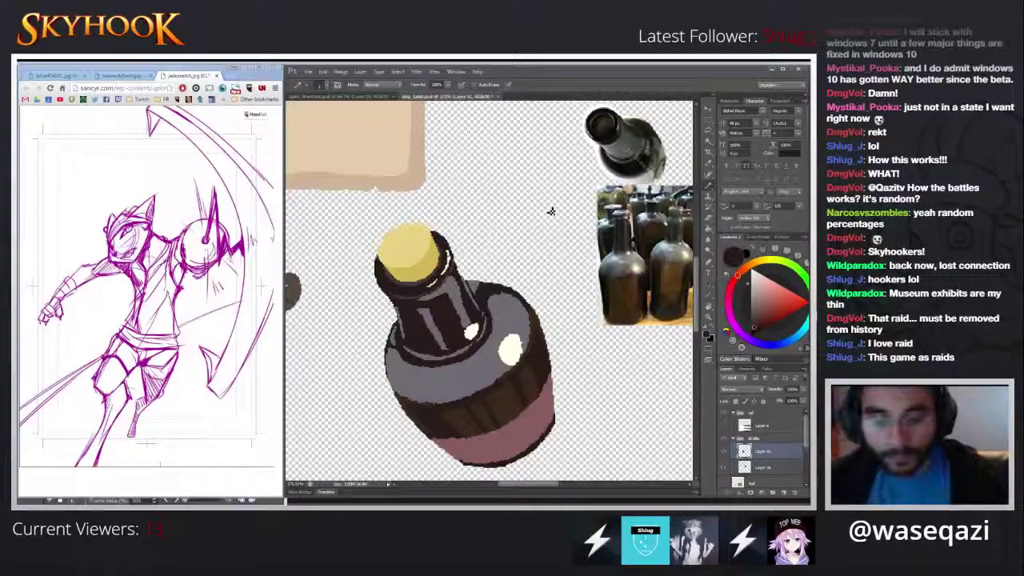
{"action": "scroll", "coordinate": [529, 282], "scroll_direction": "down", "scroll_amount": 8}
{"action": "scroll", "coordinate": [482, 308], "scroll_direction": "up", "scroll_amount": 8}
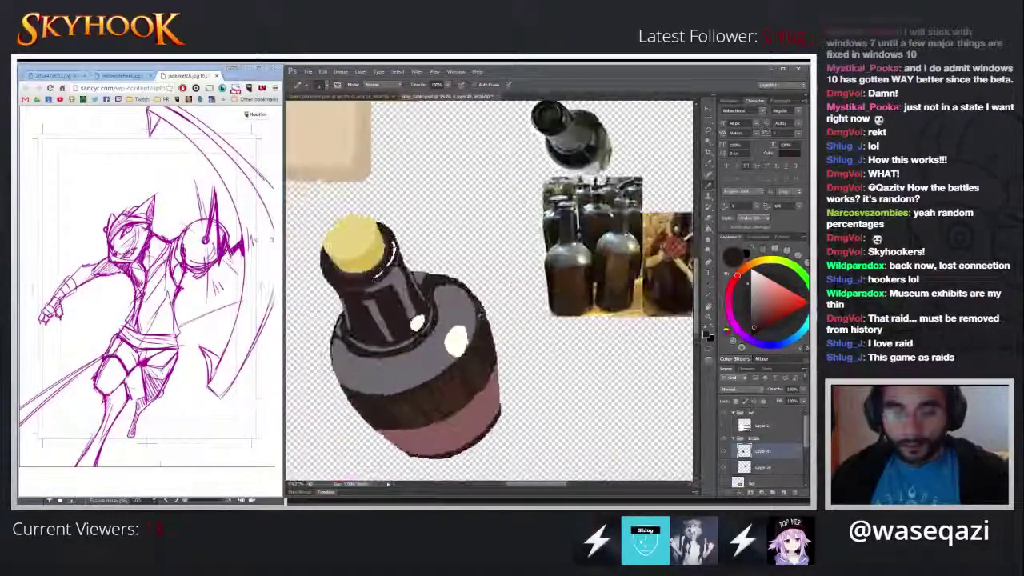
- Paint pale blue reflections on the bottle's grey shoulder between the neck and the large highlight, using colour sampled from the reference photo
{"action": "left_click_drag", "start_coordinate": [481, 315], "coordinate": [501, 300]}
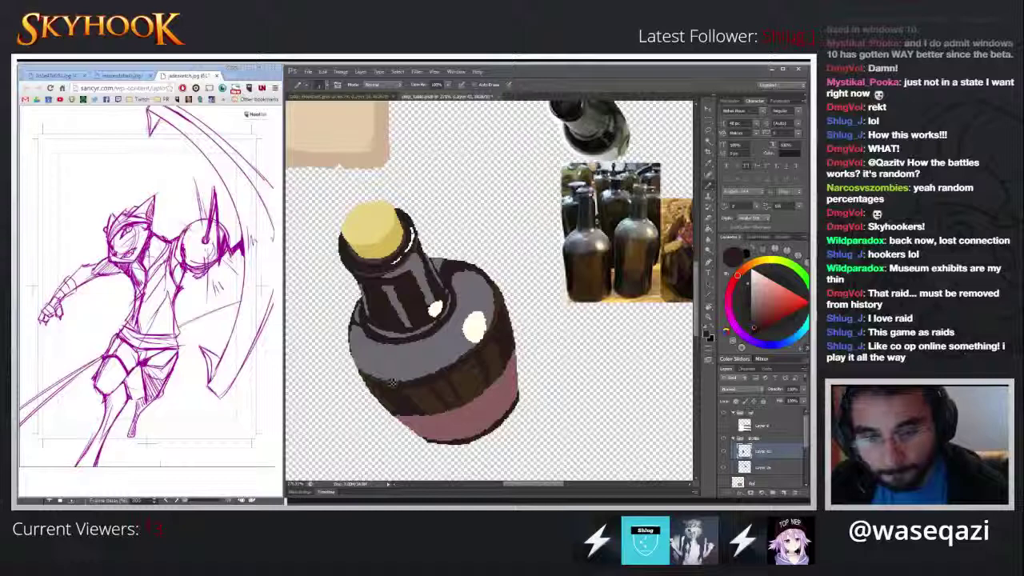
{"action": "left_click", "coordinate": [582, 238], "text": "alt"}
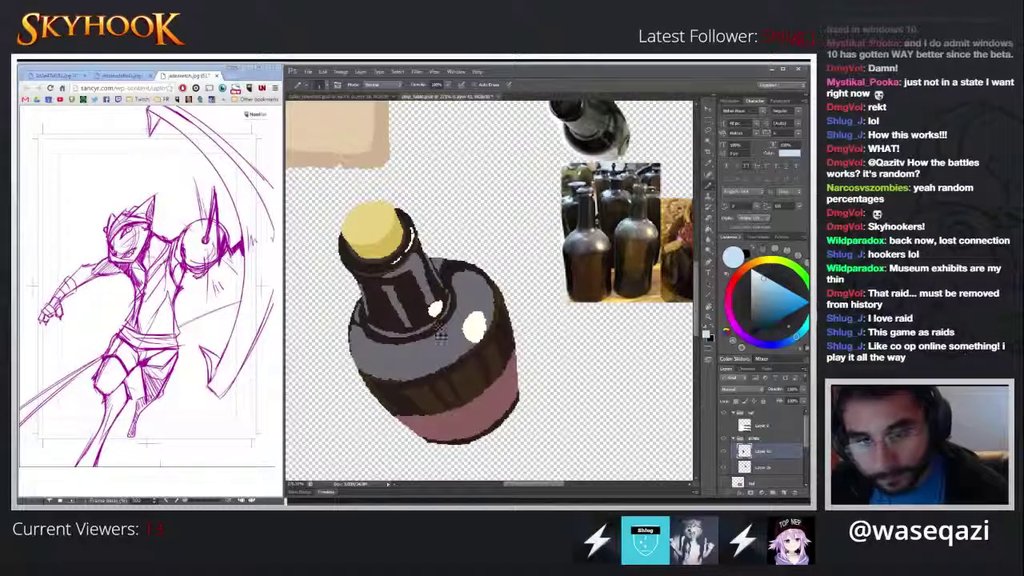
{"action": "left_click_drag", "start_coordinate": [446, 344], "coordinate": [435, 356]}
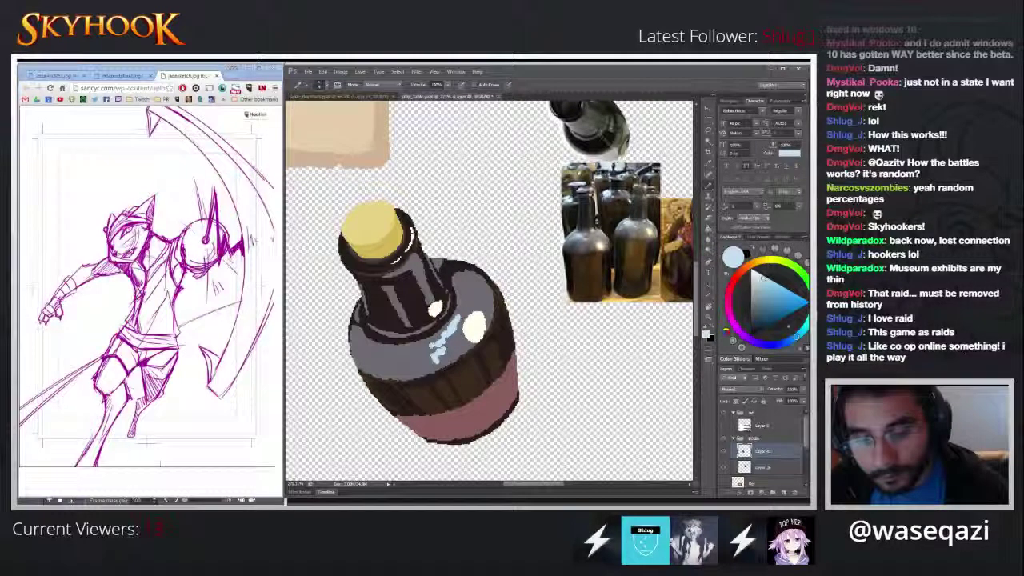
{"action": "key", "text": "ctrl+z"}
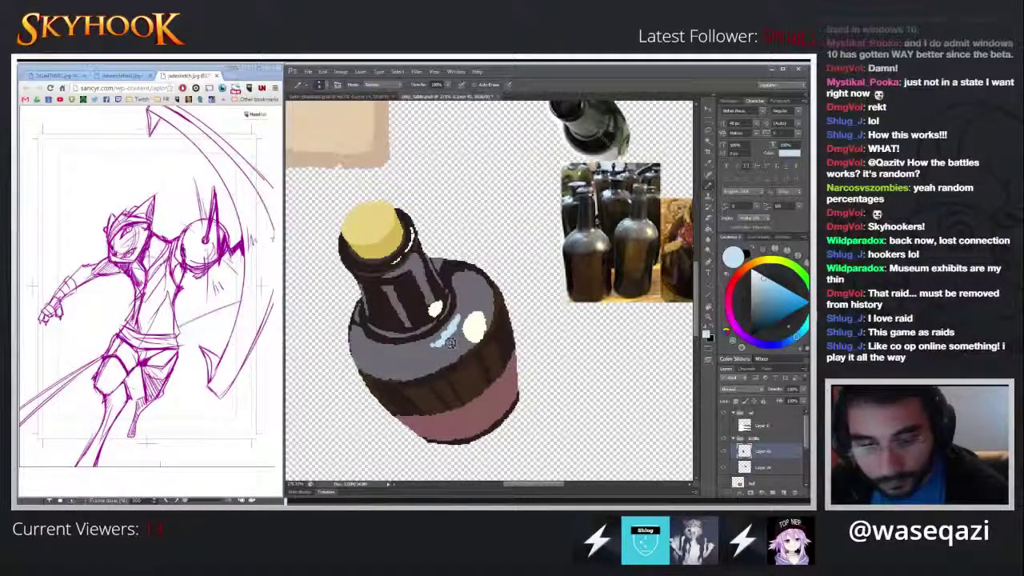
{"action": "left_click_drag", "start_coordinate": [452, 339], "coordinate": [435, 352]}
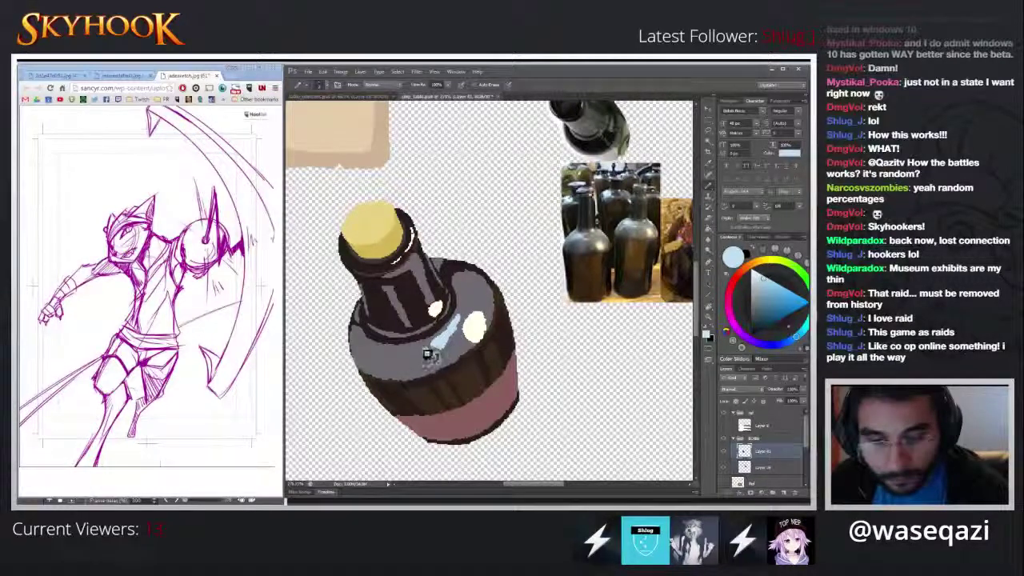
{"action": "left_click_drag", "start_coordinate": [441, 336], "coordinate": [437, 348]}
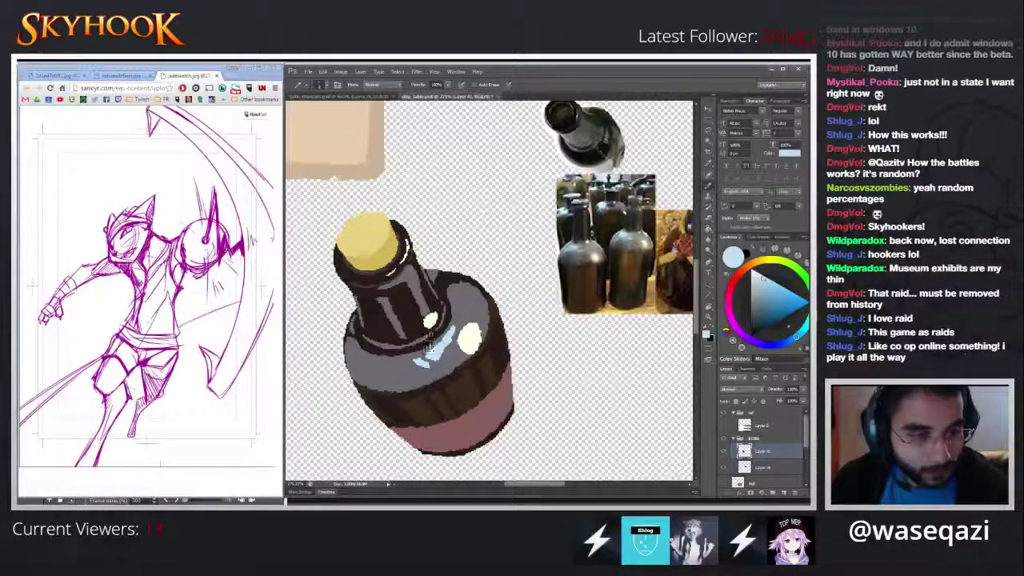
{"action": "left_click_drag", "start_coordinate": [431, 334], "coordinate": [426, 347]}
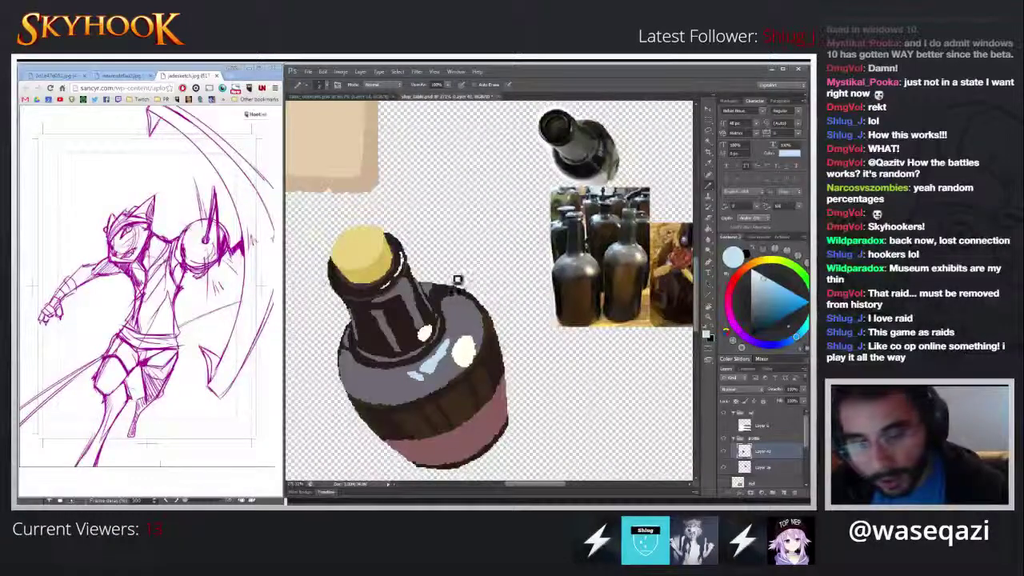
- Add pale blue reflections along the shoulder's left and upper right edges, trimming the upper right one with the sampled grey
{"action": "key", "text": "g"}
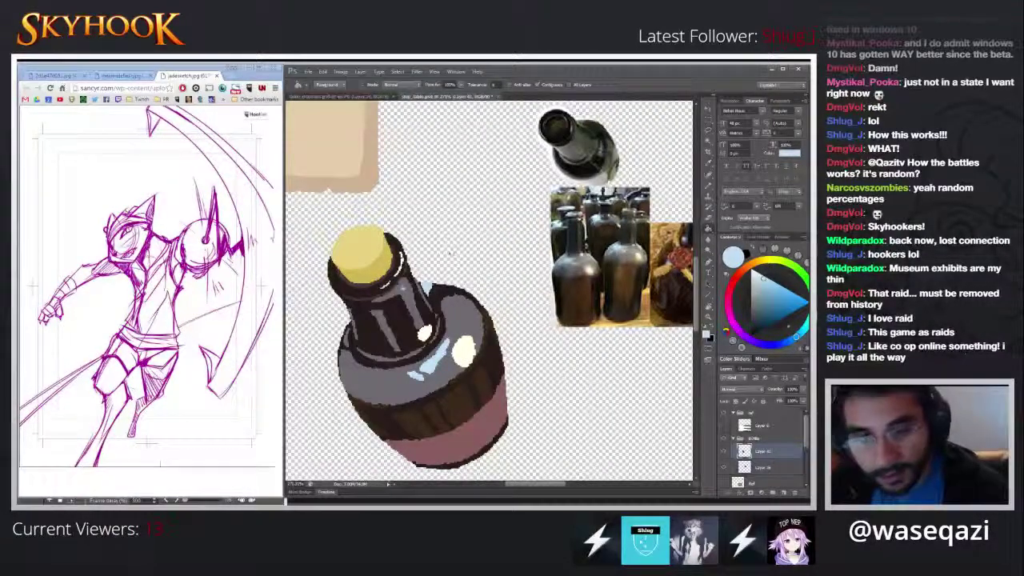
{"action": "key", "text": "b"}
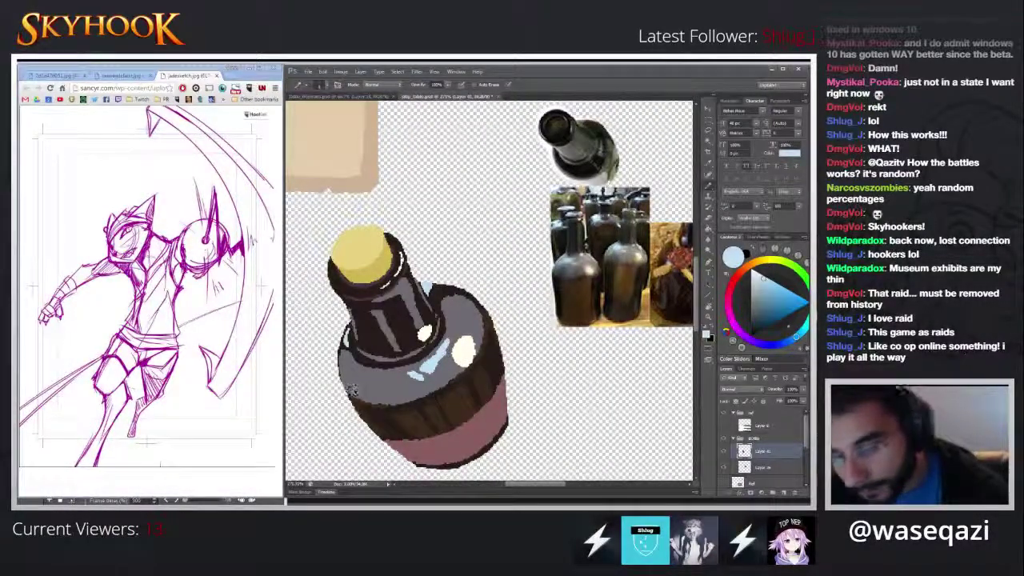
{"action": "left_click_drag", "start_coordinate": [344, 355], "coordinate": [345, 379]}
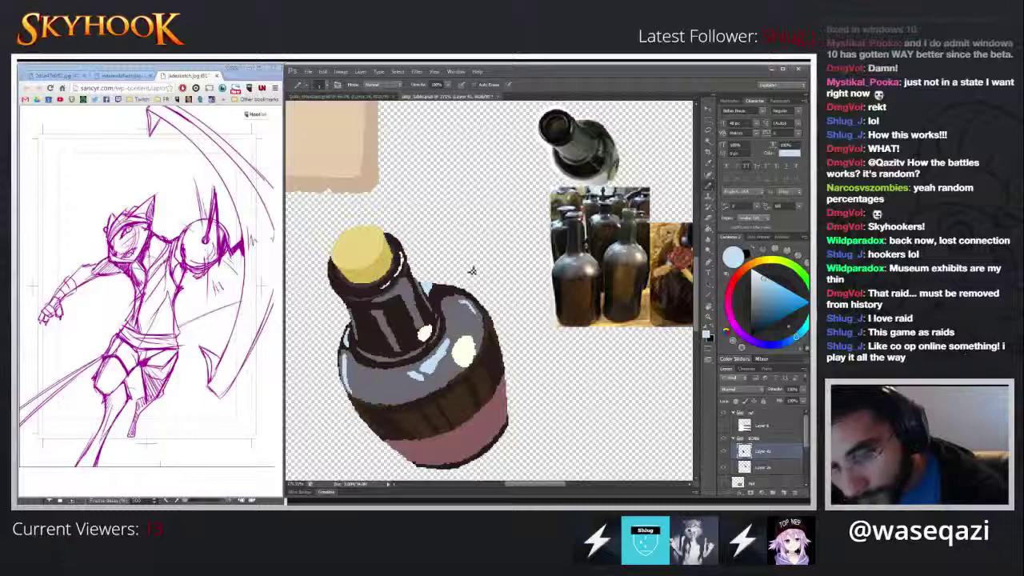
{"action": "left_click", "coordinate": [470, 298], "text": "alt"}
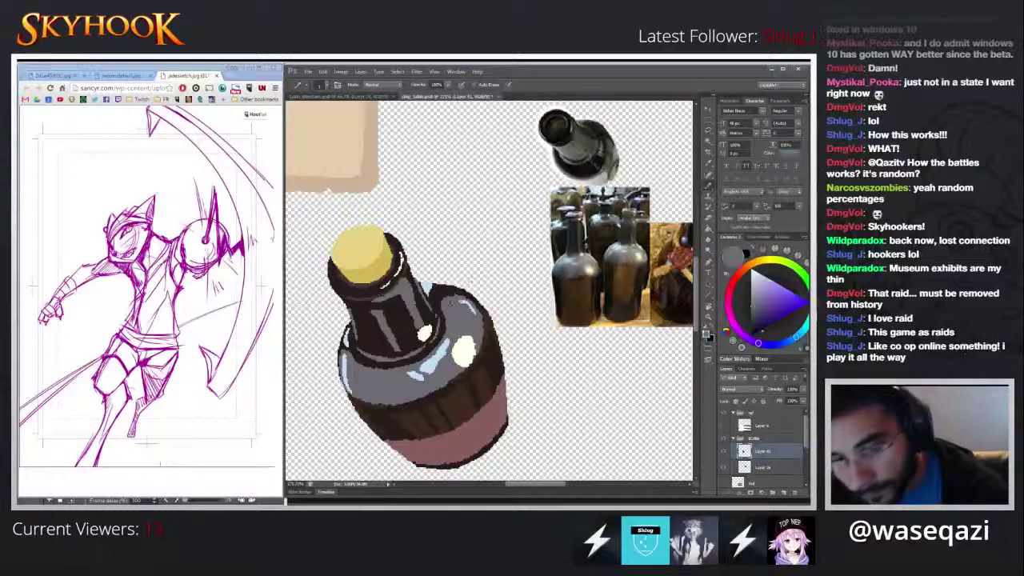
{"action": "left_click_drag", "start_coordinate": [473, 302], "coordinate": [478, 312]}
- Paint a pale blue streak down the middle of the bottle neck, undoing the first stroke and redrawing it
{"action": "left_click", "coordinate": [465, 302], "text": "alt"}
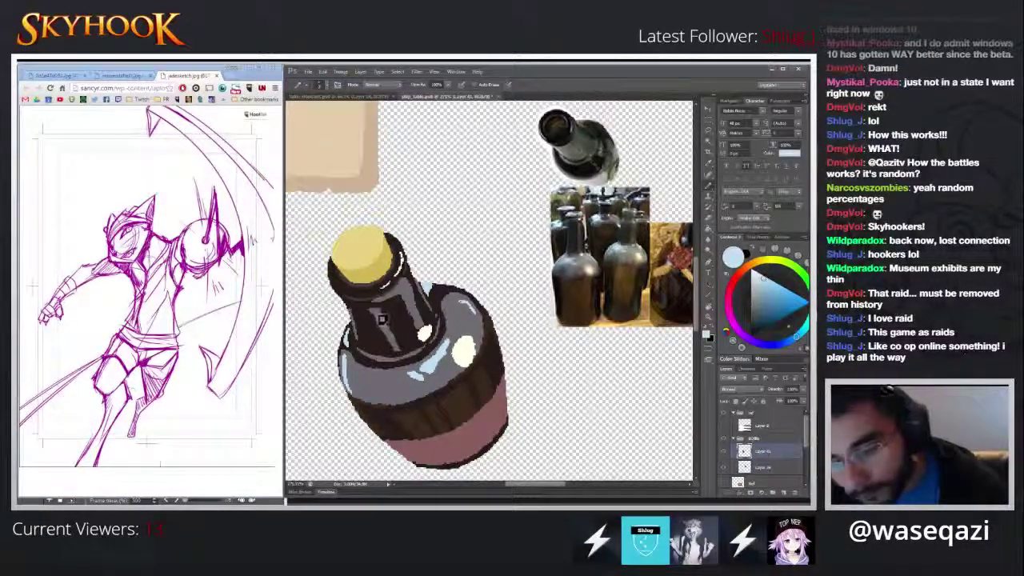
{"action": "left_click_drag", "start_coordinate": [377, 311], "coordinate": [386, 330]}
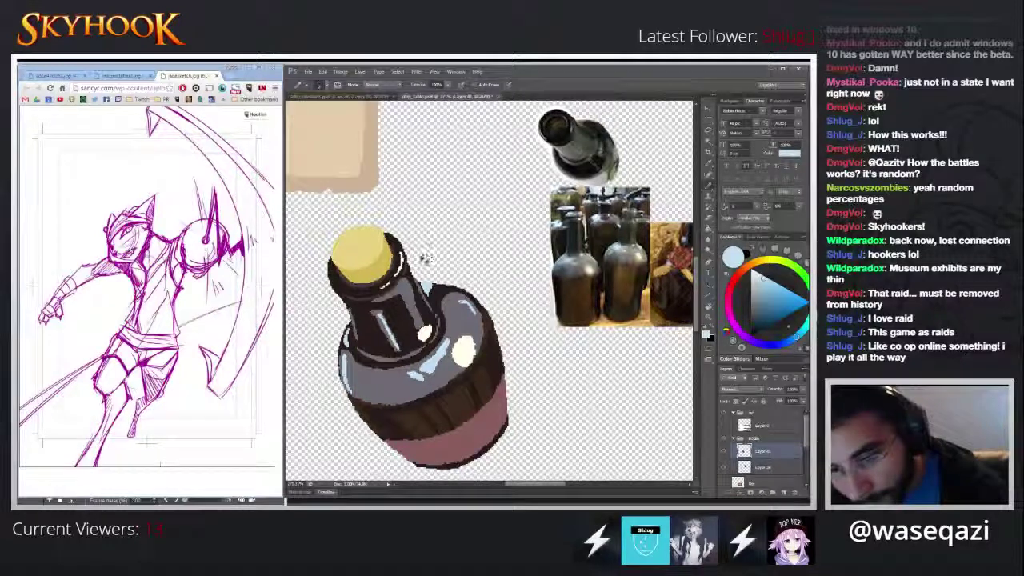
{"action": "key", "text": "ctrl+z"}
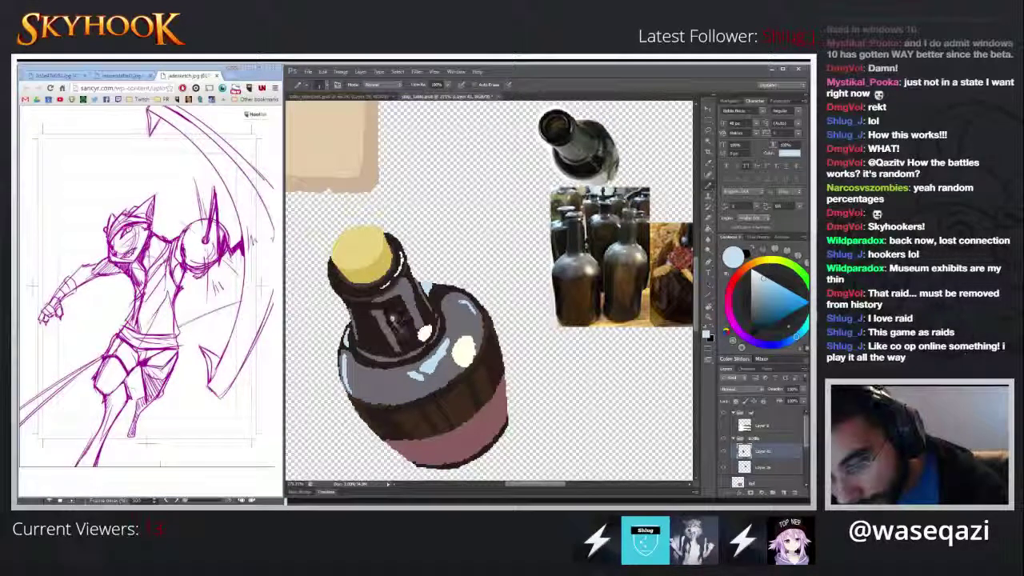
{"action": "left_click_drag", "start_coordinate": [393, 315], "coordinate": [403, 343]}
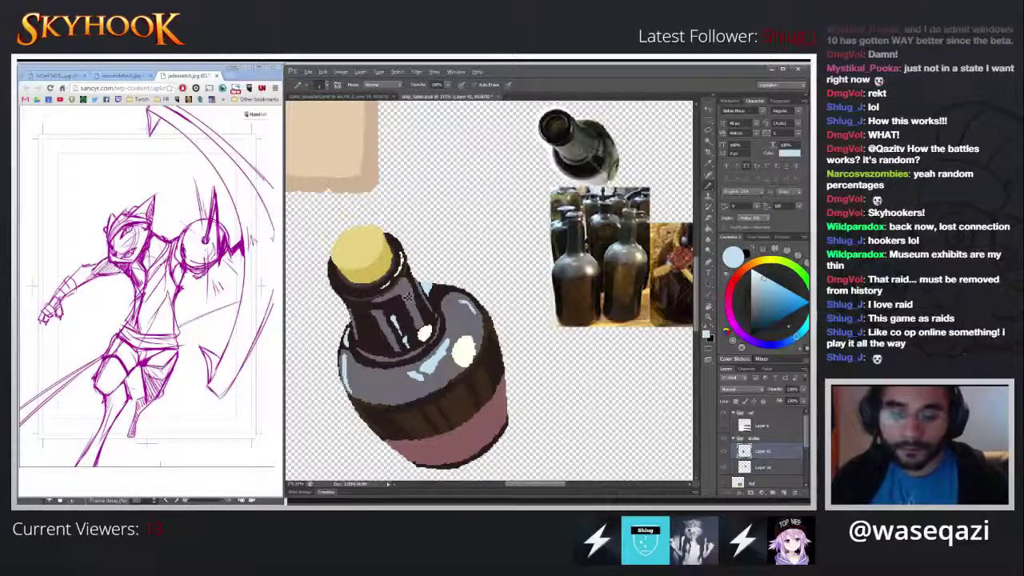
{"action": "scroll", "coordinate": [447, 278], "scroll_direction": "down", "scroll_amount": 5}
{"action": "scroll", "coordinate": [387, 305], "scroll_direction": "up", "scroll_amount": 3}
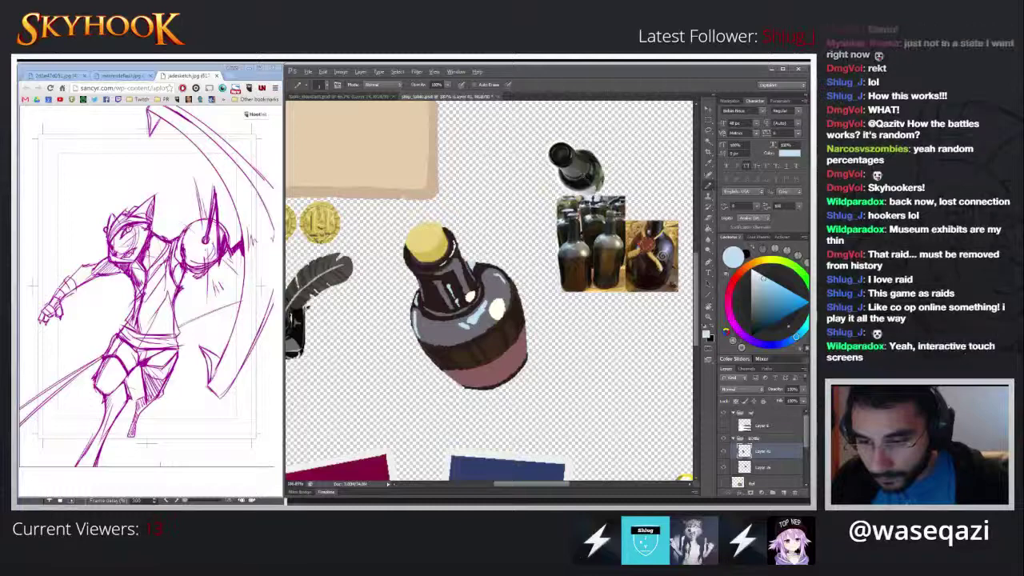
- Fill the pale blue reflections on the neck and shoulder with a muted reddish colour sampled from the bottle's base
{"action": "left_click", "coordinate": [484, 368], "text": "alt"}
{"action": "scroll", "coordinate": [412, 345], "scroll_direction": "up", "scroll_amount": 3}
{"action": "key", "text": "g"}
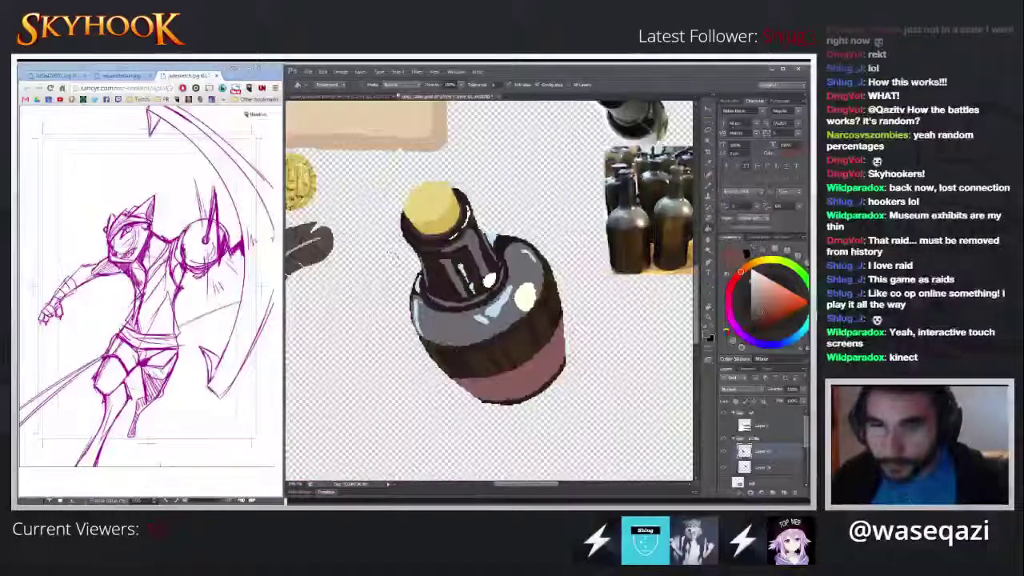
{"action": "scroll", "coordinate": [496, 311], "scroll_direction": "down", "scroll_amount": 1}
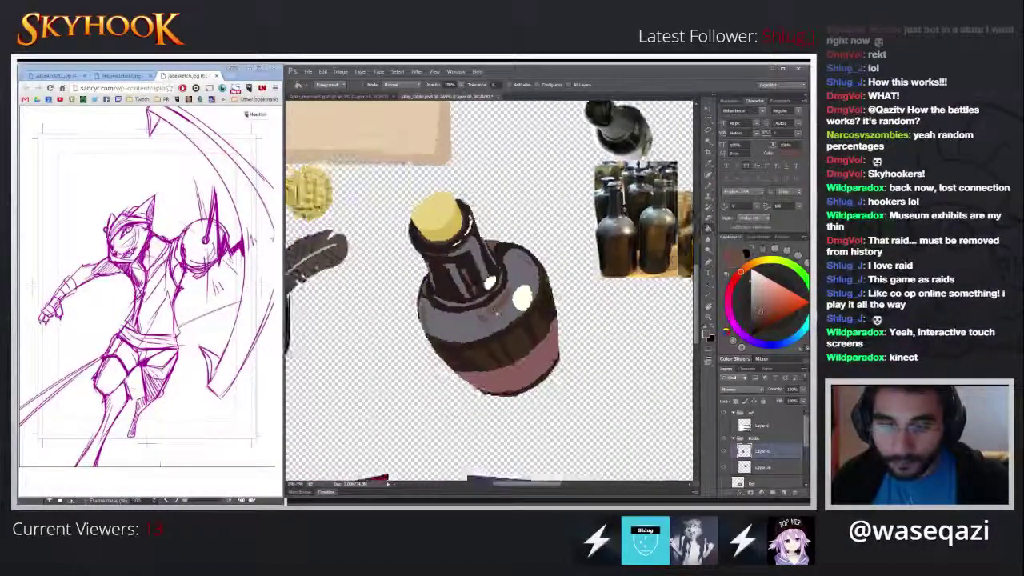
{"action": "scroll", "coordinate": [510, 340], "scroll_direction": "down", "scroll_amount": 3}
{"action": "scroll", "coordinate": [524, 349], "scroll_direction": "up", "scroll_amount": 3}
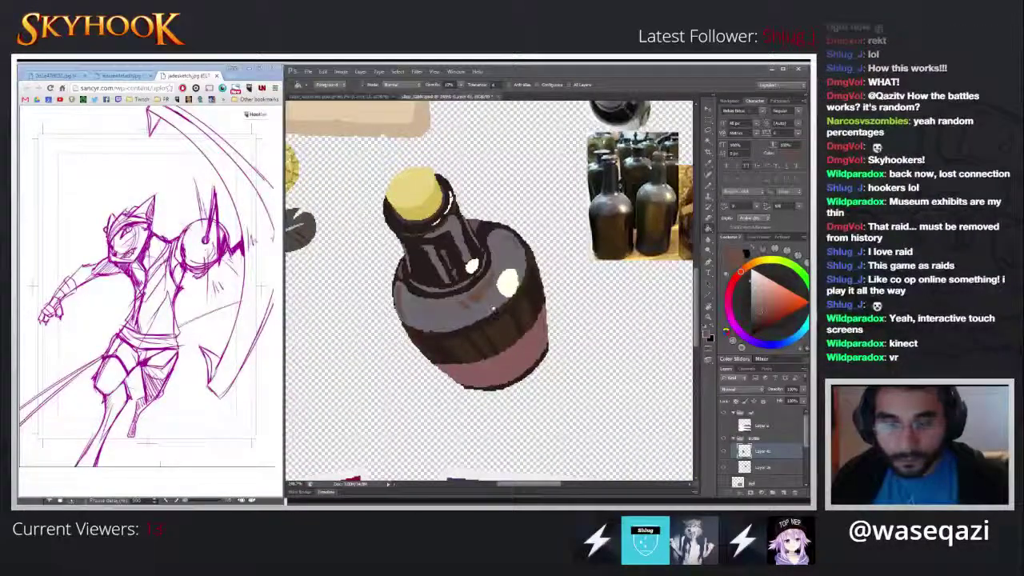
{"action": "scroll", "coordinate": [494, 311], "scroll_direction": "down", "scroll_amount": 2}
{"action": "scroll", "coordinate": [496, 316], "scroll_direction": "up", "scroll_amount": 2}
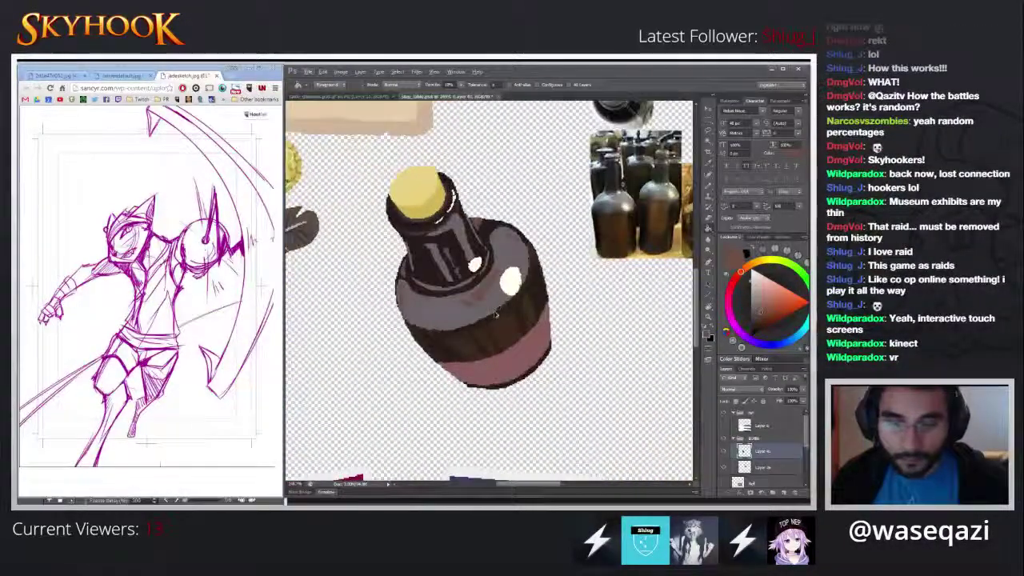
{"action": "scroll", "coordinate": [517, 275], "scroll_direction": "up", "scroll_amount": 1}
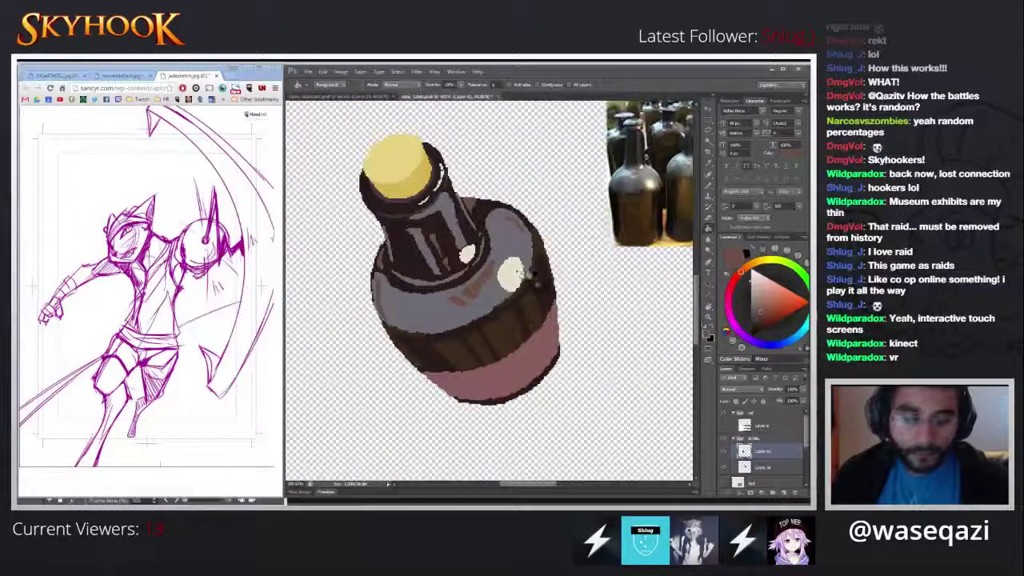
- Dab a small cream highlight on the shoulder beside the large highlight, using the colour sampled from the large one
{"action": "key", "text": "b"}
{"action": "left_click", "coordinate": [517, 271], "text": "alt"}
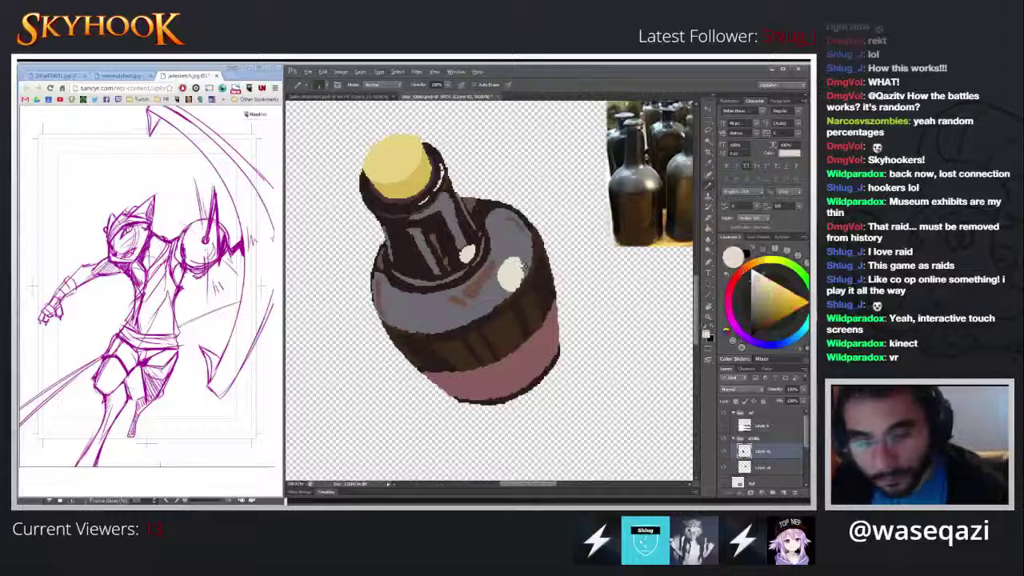
{"action": "left_click", "coordinate": [528, 260], "text": "alt"}
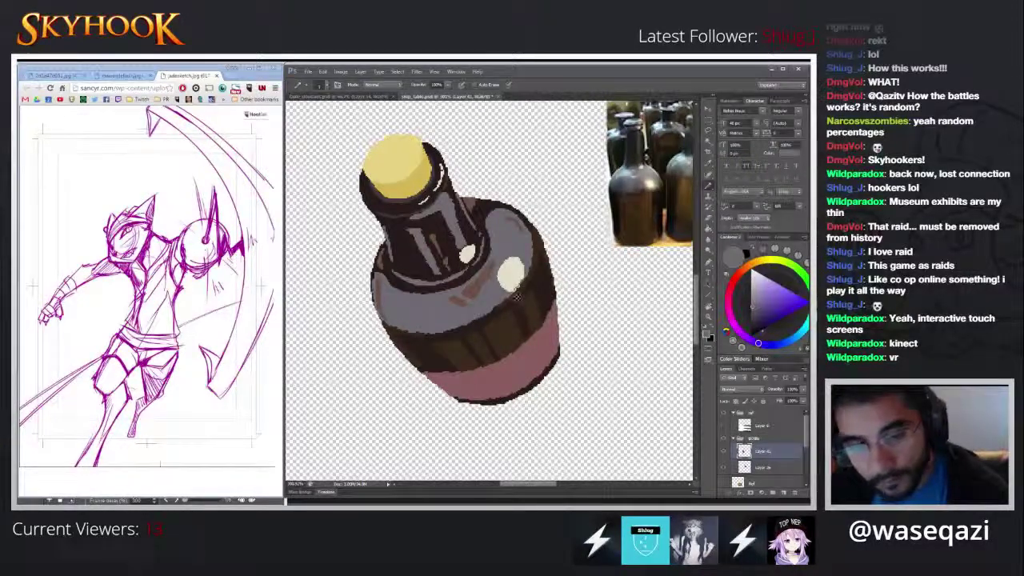
{"action": "left_click", "coordinate": [511, 273], "text": "alt"}
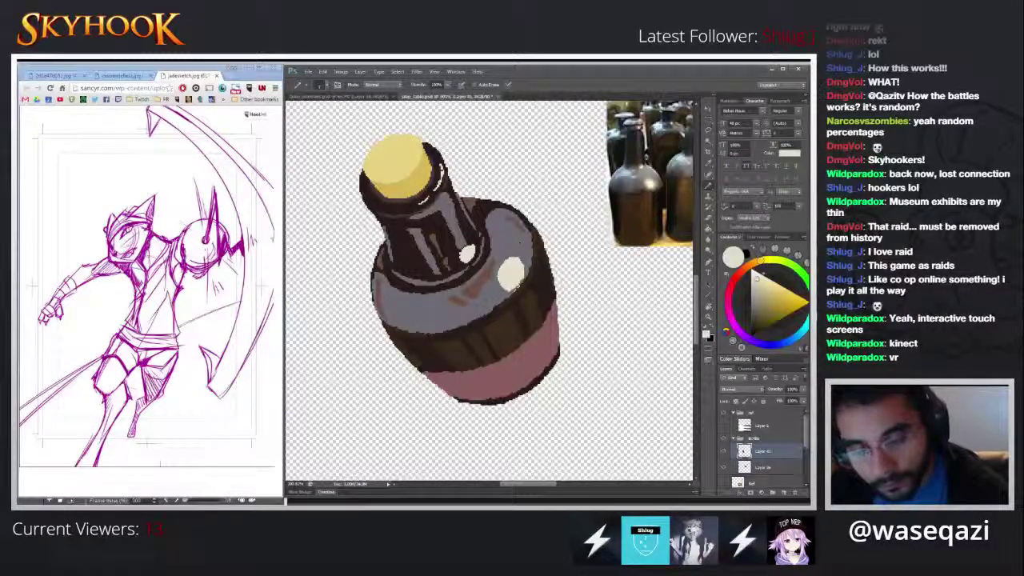
{"action": "left_click_drag", "start_coordinate": [490, 283], "coordinate": [492, 289]}
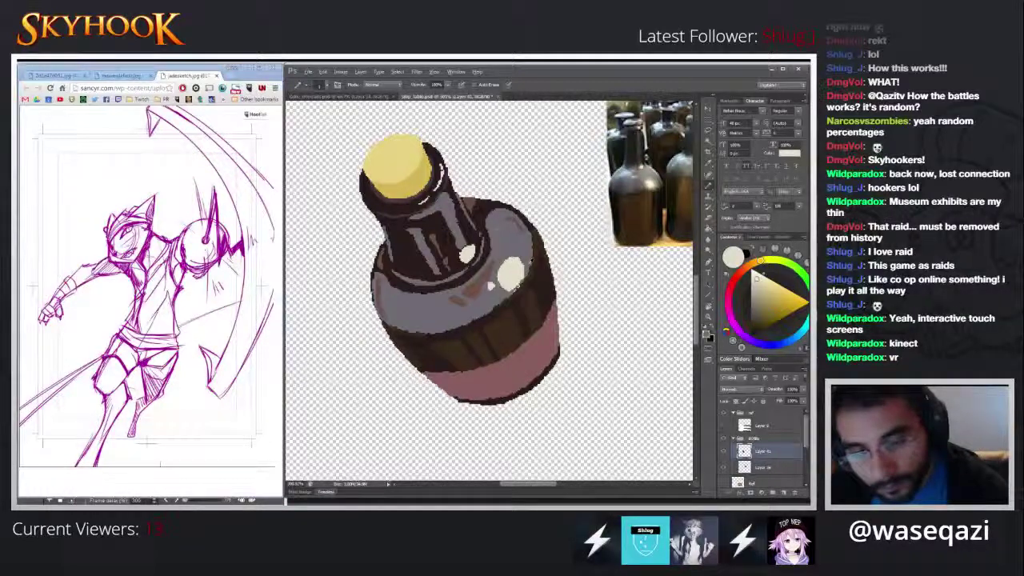
- Refine the edge between the grey shoulder and the dark brown band with the sampled shoulder grey
{"action": "left_click", "coordinate": [509, 307], "text": "alt"}
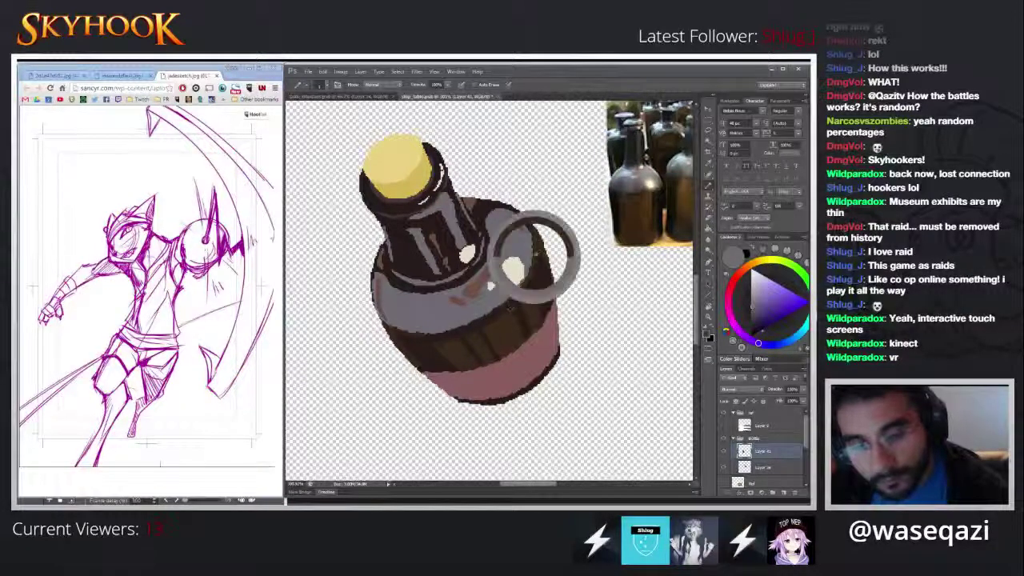
{"action": "left_click", "coordinate": [534, 257], "text": "alt"}
{"action": "mouse_move", "coordinate": [525, 285]}
{"action": "left_mouse_down"}
{"action": "mouse_move", "coordinate": [496, 303]}
{"action": "mouse_move", "coordinate": [470, 328]}
{"action": "mouse_move", "coordinate": [488, 319]}
{"action": "mouse_move", "coordinate": [402, 277]}
{"action": "mouse_move", "coordinate": [460, 326]}
{"action": "mouse_move", "coordinate": [399, 330]}
{"action": "left_mouse_up"}
{"action": "left_click", "coordinate": [496, 303], "text": "alt"}
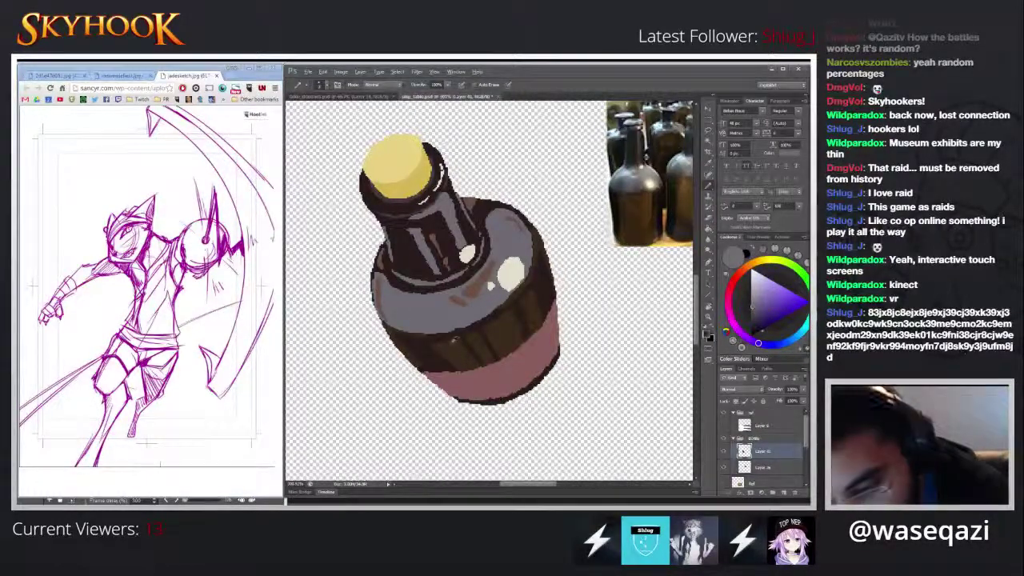
- Touch up the edge between the brown band and the reddish base with the sampled dark and reddish tones
{"action": "left_click", "coordinate": [425, 366], "text": "alt"}
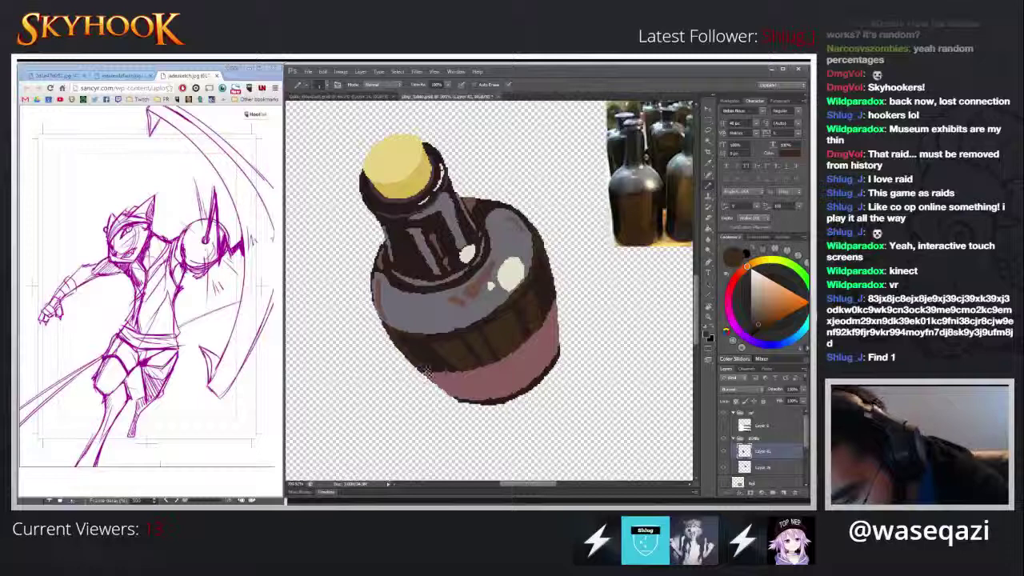
{"action": "left_click", "coordinate": [423, 372], "text": "alt"}
{"action": "left_click", "coordinate": [428, 370], "text": "alt"}
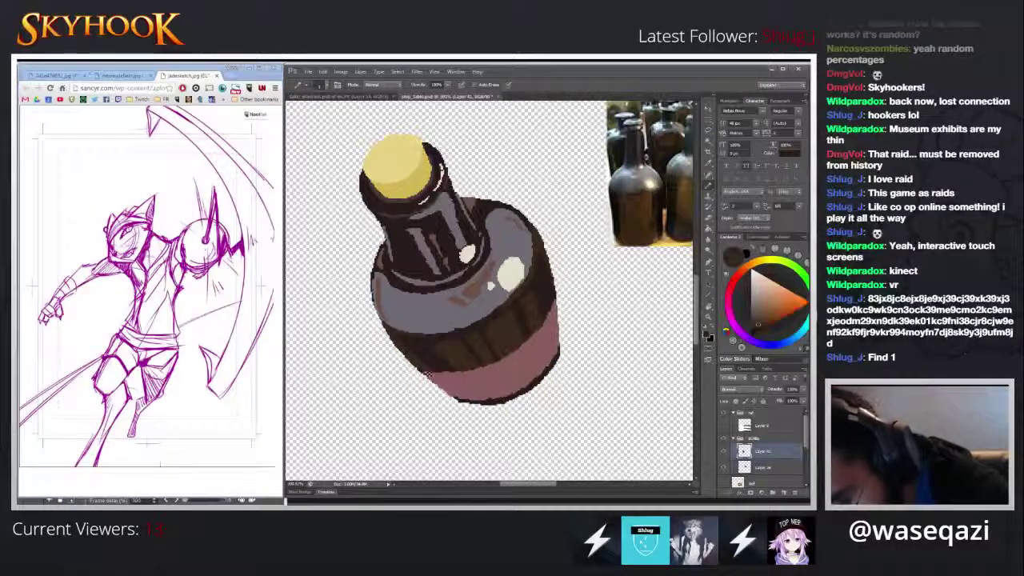
{"action": "left_click", "coordinate": [401, 343], "text": "alt"}
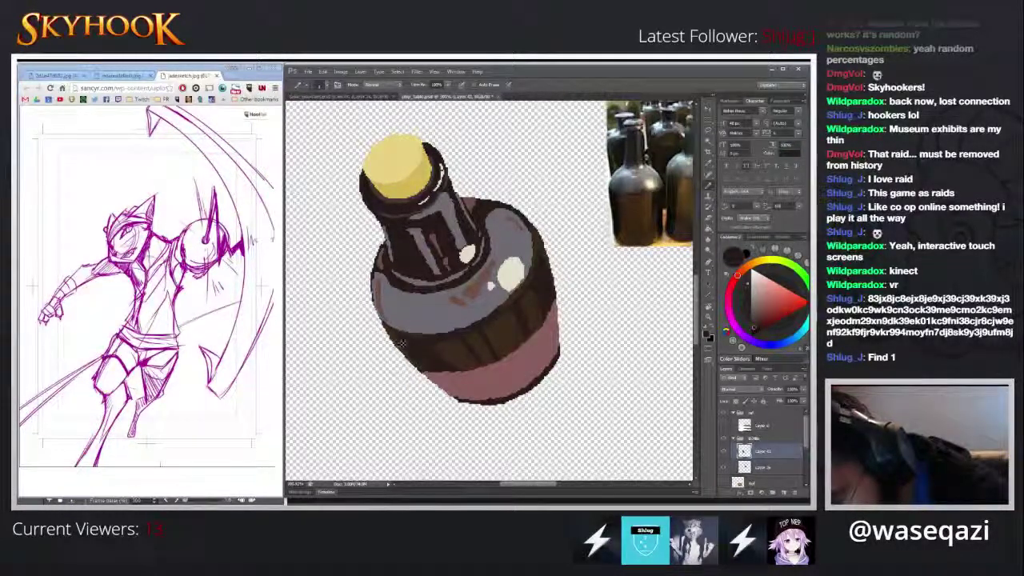
{"action": "left_click", "coordinate": [455, 370], "text": "alt"}
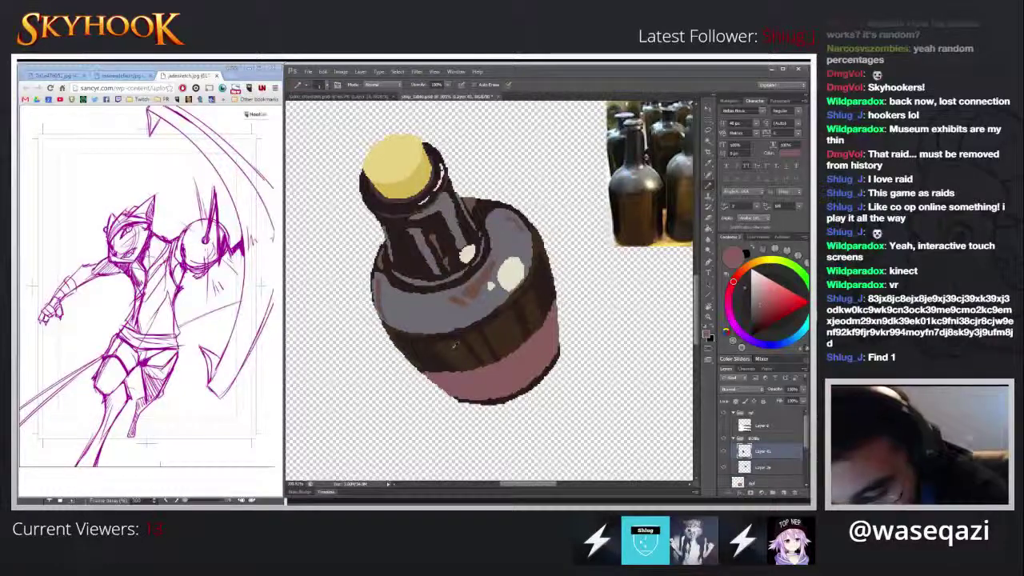
{"action": "left_click_drag", "start_coordinate": [430, 376], "coordinate": [507, 362]}
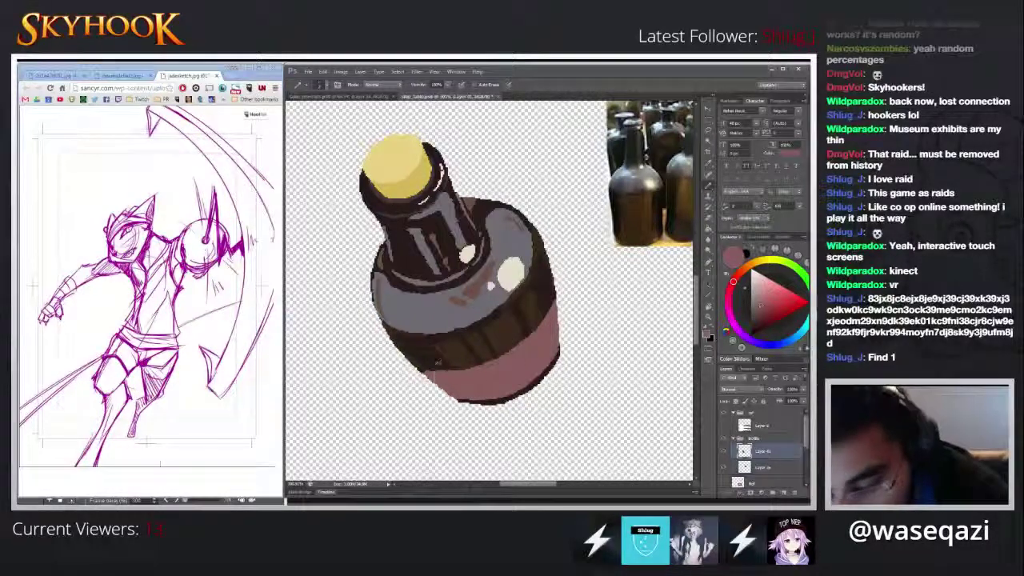
- Retouch the brown band and its dark streaks with dark browns sampled from the bottle
{"action": "left_click", "coordinate": [437, 362], "text": "alt"}
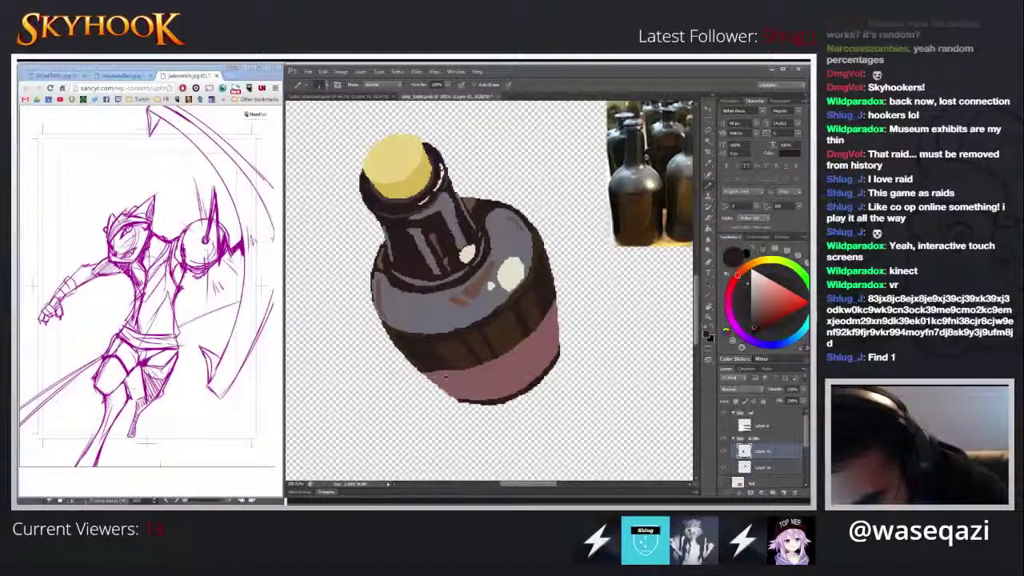
{"action": "left_click", "coordinate": [461, 377], "text": "alt"}
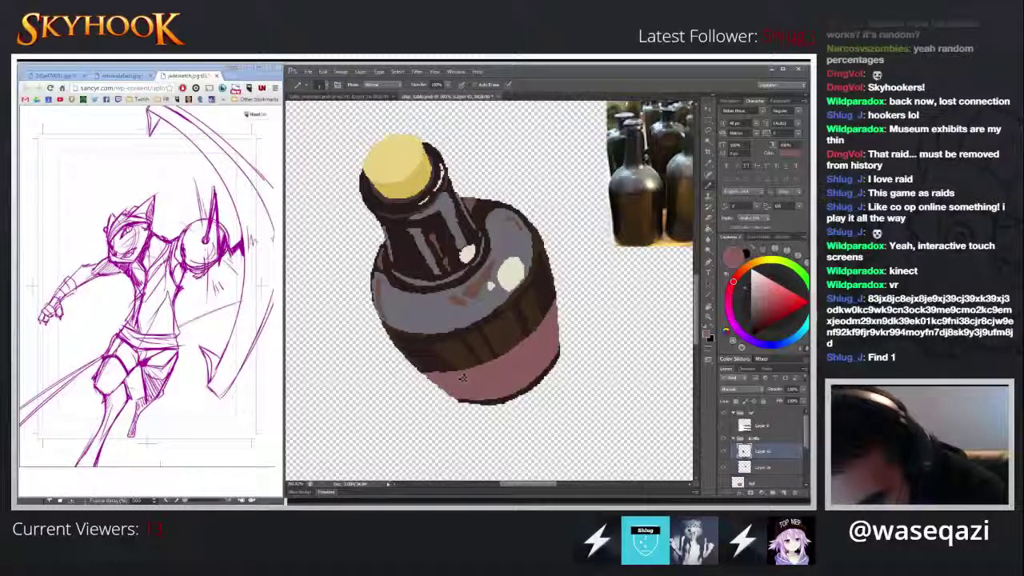
{"action": "left_click", "coordinate": [512, 313], "text": "alt"}
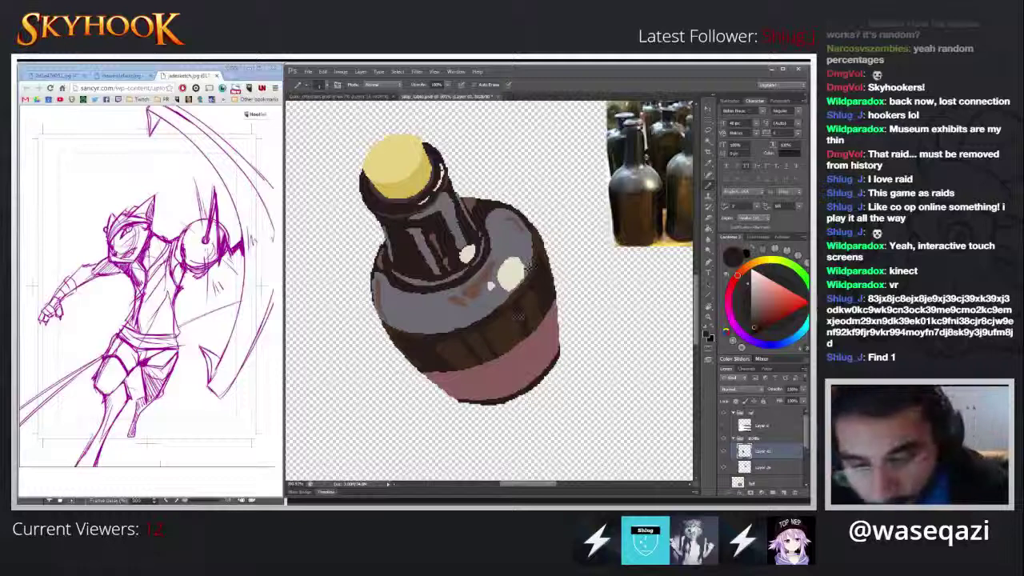
{"action": "left_click", "coordinate": [518, 315], "text": "alt"}
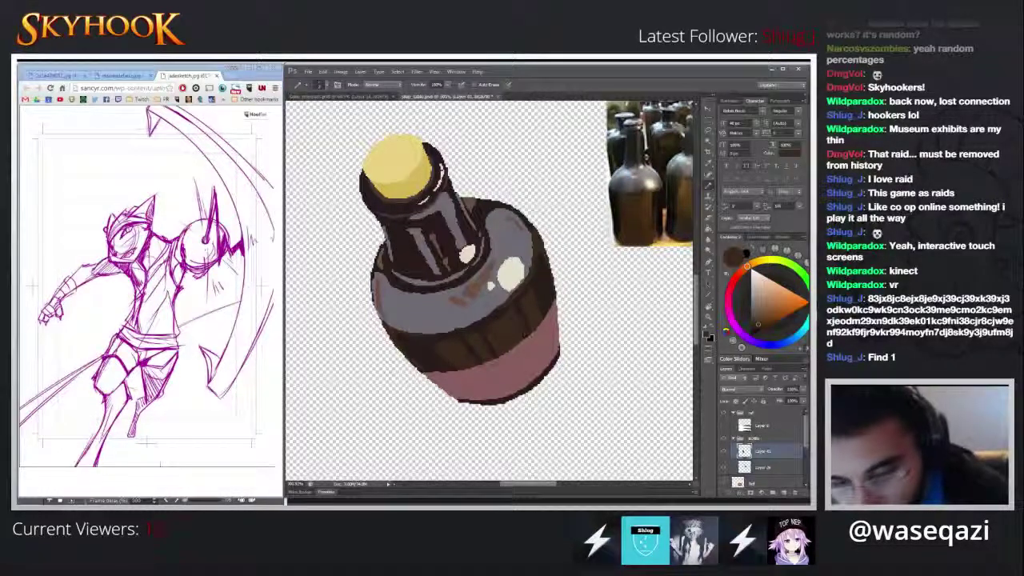
{"action": "left_click", "coordinate": [518, 316], "text": "alt"}
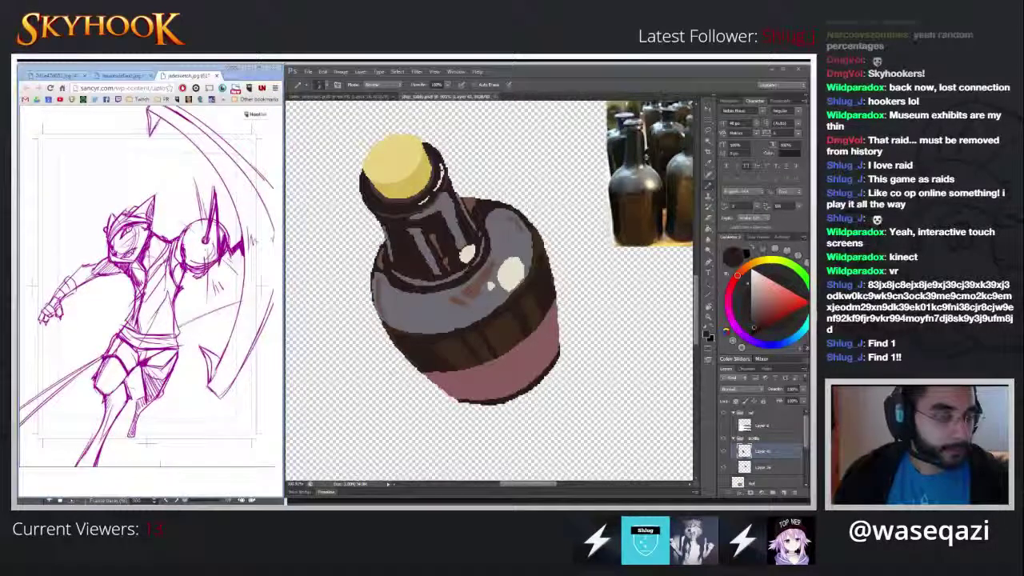
{"action": "key", "text": "ctrl+n"}
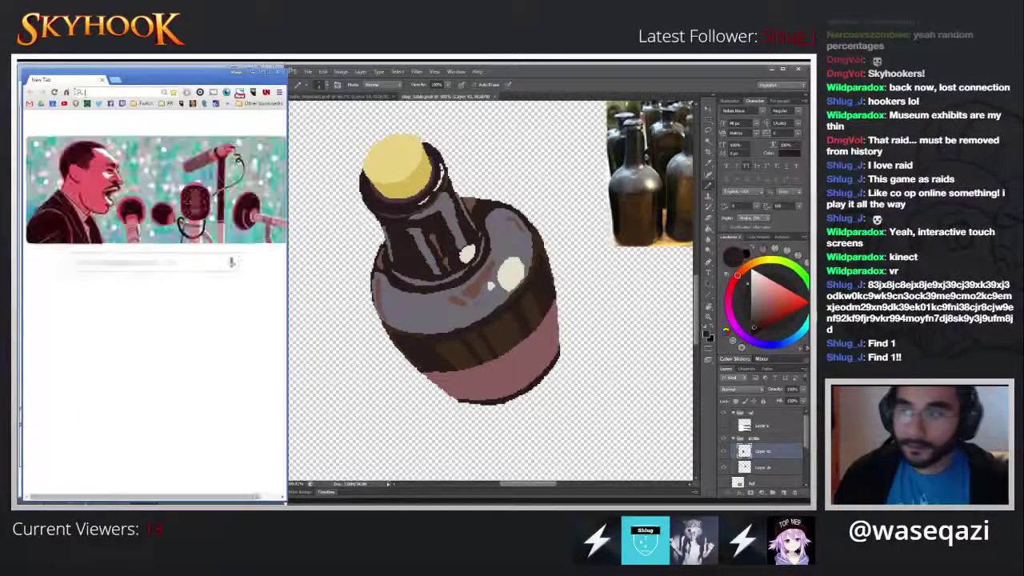
{"action": "left_click_drag", "start_coordinate": [172, 75], "coordinate": [808, 84]}
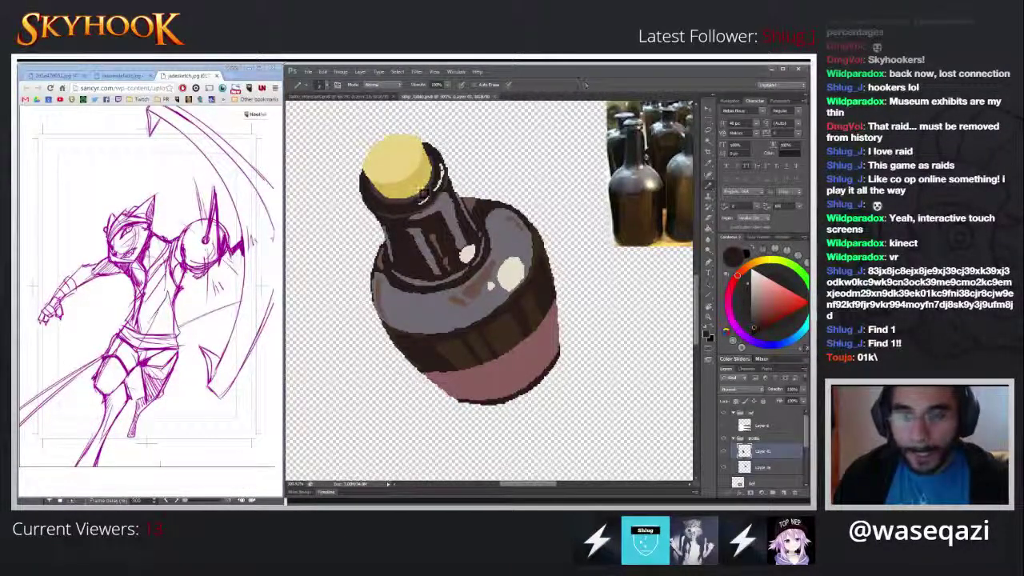
- Check the bottle against the whole prop sheet and export the sheet for web as a PNG-24, overwriting ship_table.png
{"action": "scroll", "coordinate": [424, 192], "scroll_direction": "down", "scroll_amount": 8}
{"action": "scroll", "coordinate": [423, 304], "scroll_direction": "up", "scroll_amount": 1}
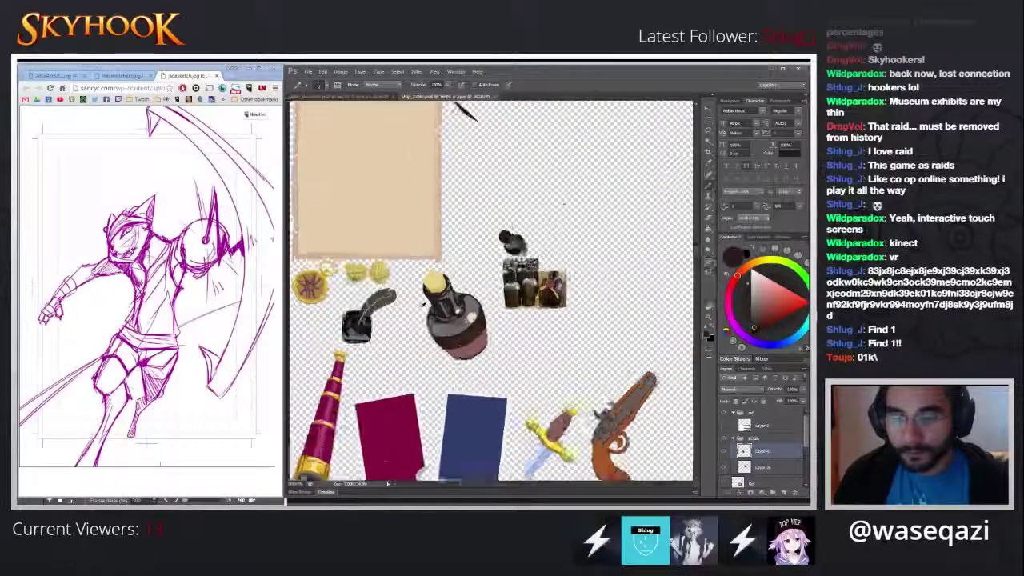
{"action": "scroll", "coordinate": [424, 303], "scroll_direction": "up", "scroll_amount": 5}
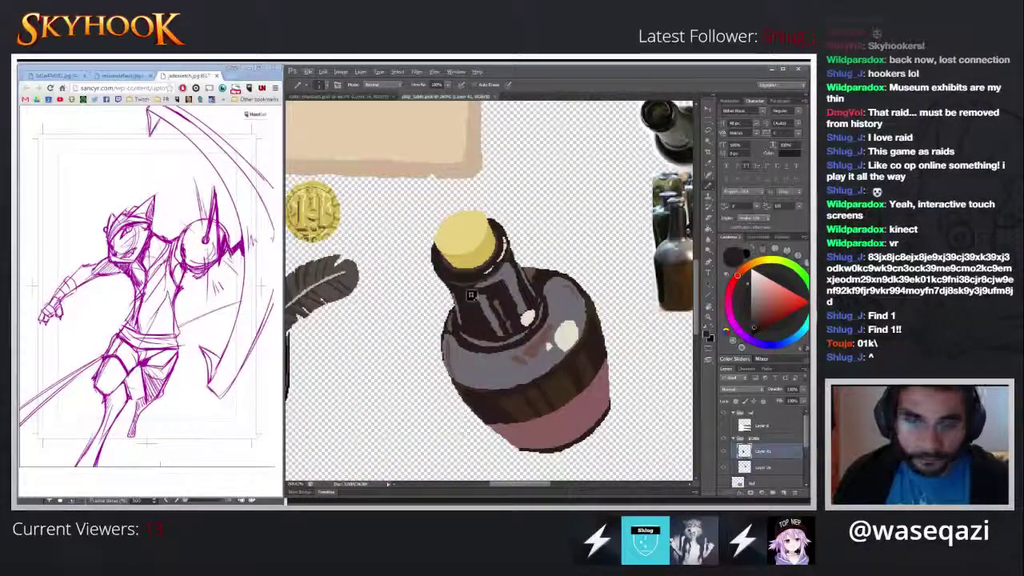
{"action": "scroll", "coordinate": [471, 295], "scroll_direction": "down", "scroll_amount": 5}
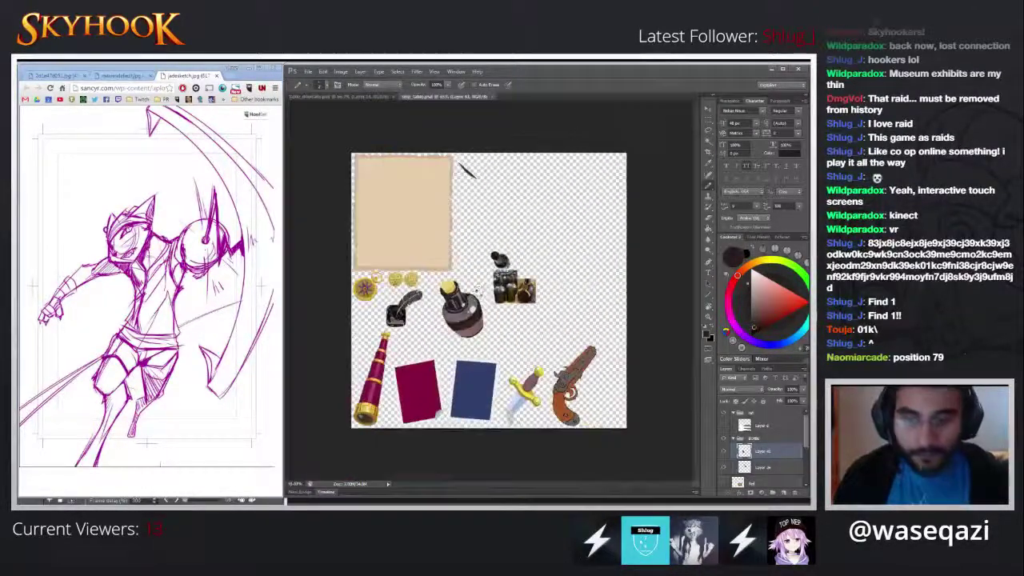
{"action": "key", "text": "ctrl+alt+shift+s"}
{"action": "key", "text": "Return"}
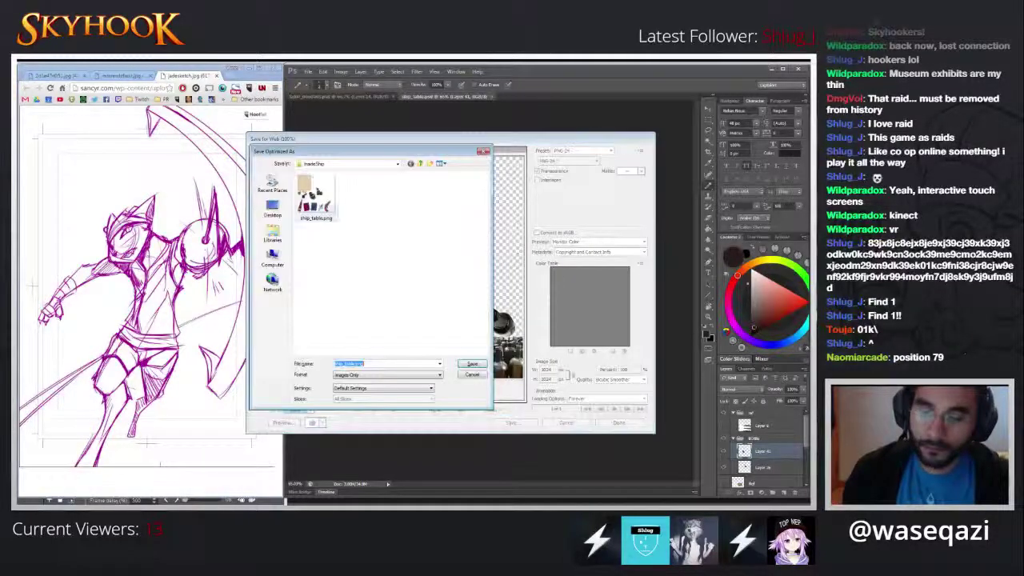
{"action": "key", "text": "Return"}
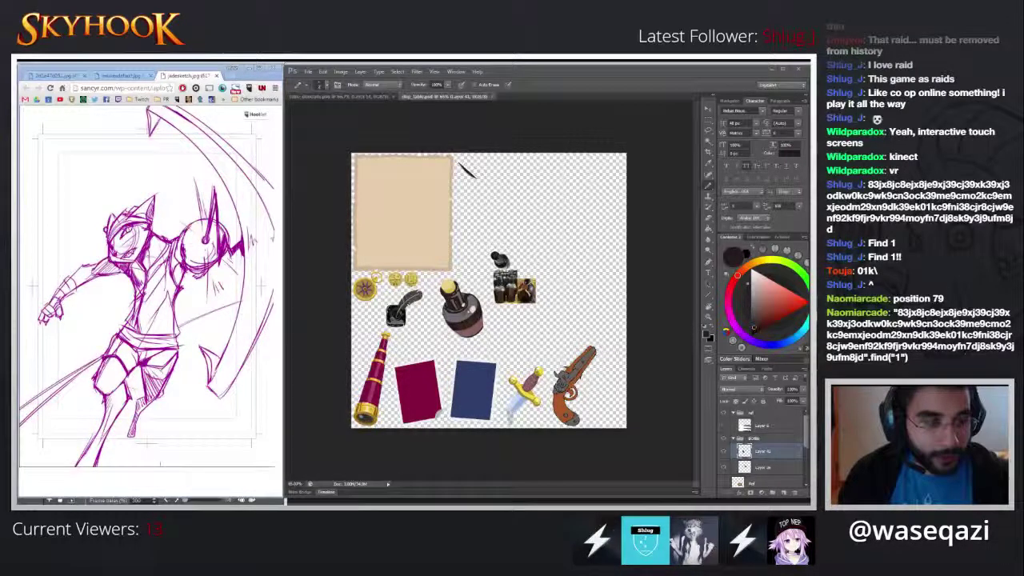
- Switch to Unity, stop the running game and open the ship_table texture in the Sprite Editor with its alpha shown
{"action": "key", "text": "alt+Tab"}
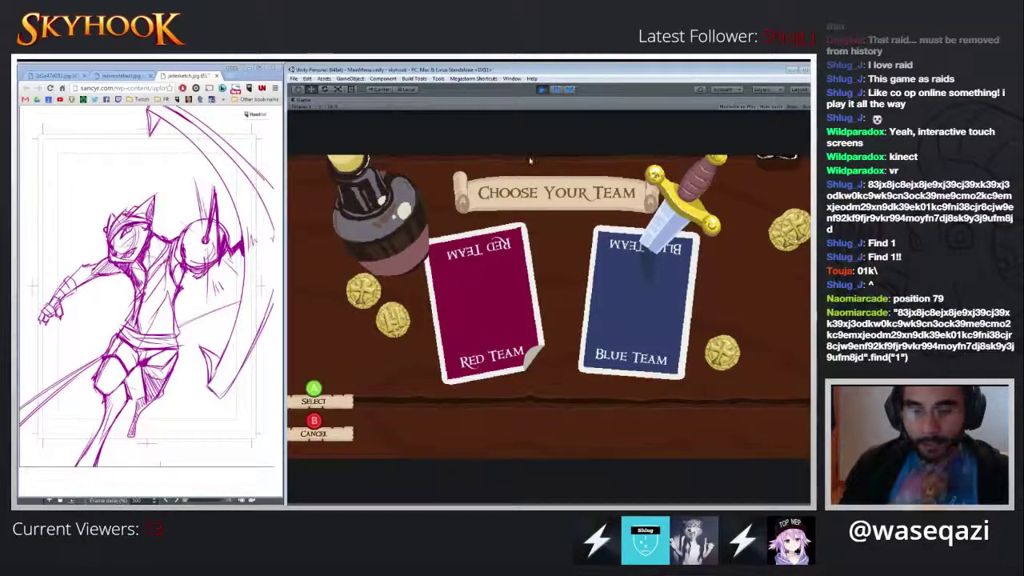
{"action": "left_click", "coordinate": [542, 89]}
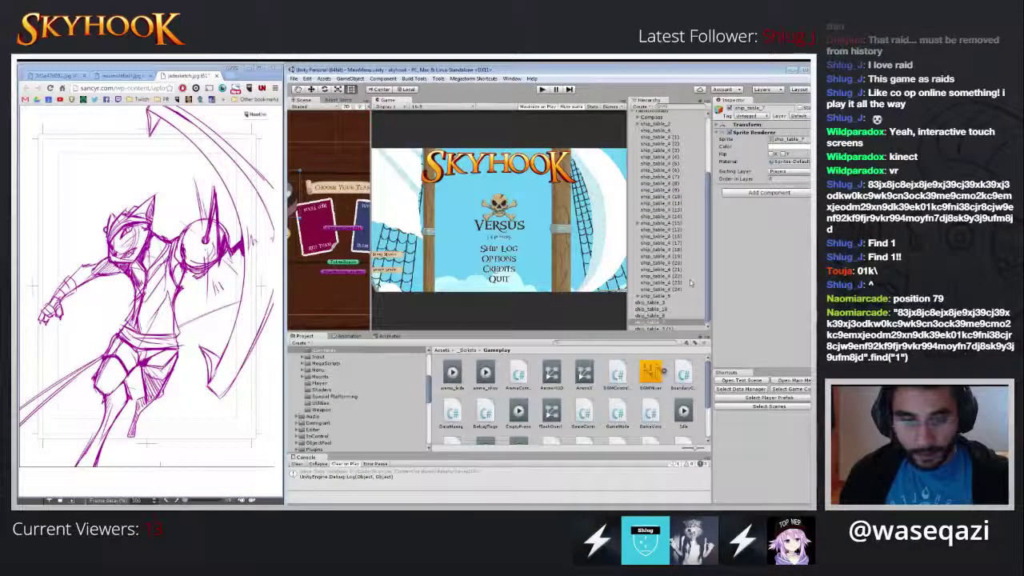
{"action": "left_click", "coordinate": [788, 139]}
{"action": "left_click", "coordinate": [452, 371]}
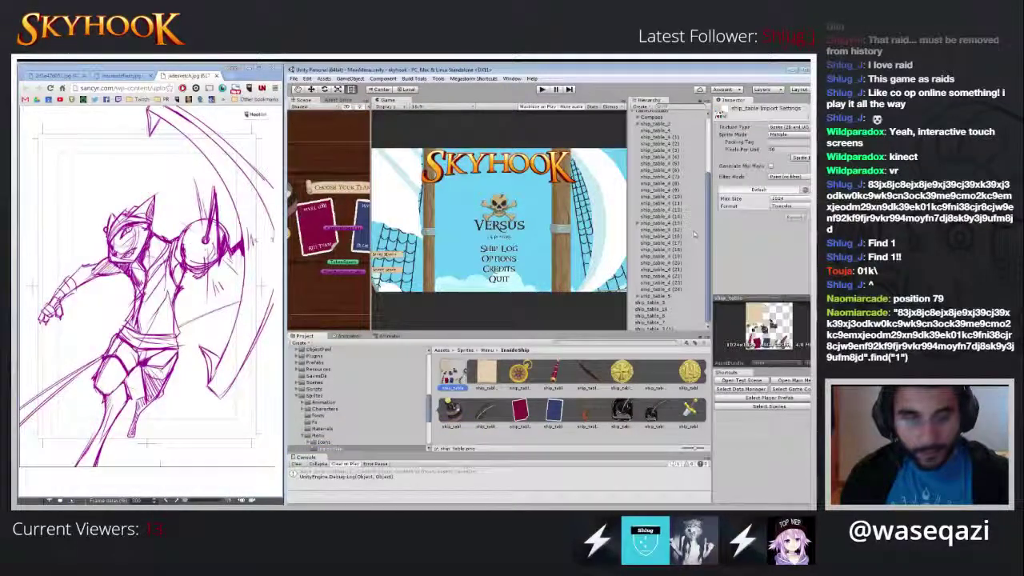
{"action": "left_click", "coordinate": [803, 158]}
{"action": "left_click", "coordinate": [731, 76]}
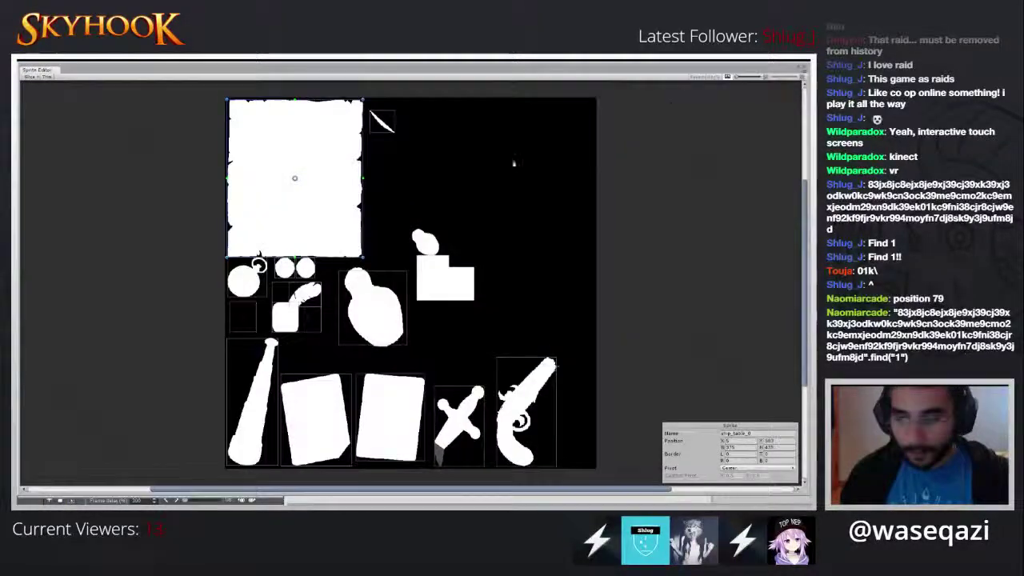
- Extend the lower edge of the bottle's sprite rectangle below its base, apply the slice change and close the Sprite Editor
{"action": "scroll", "coordinate": [368, 336], "scroll_direction": "up", "scroll_amount": 5}
{"action": "left_click", "coordinate": [412, 321]}
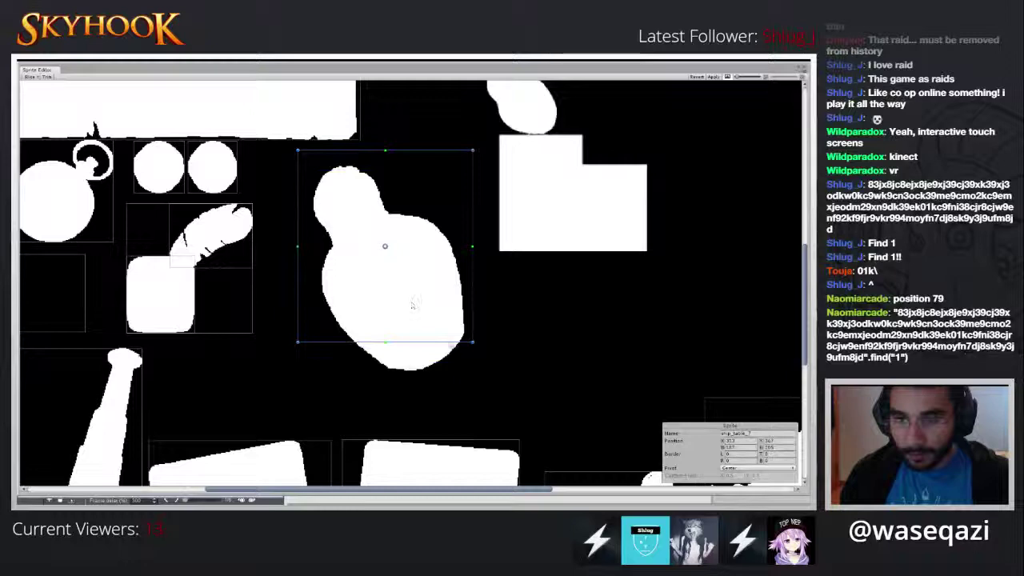
{"action": "left_click_drag", "start_coordinate": [450, 343], "coordinate": [450, 385]}
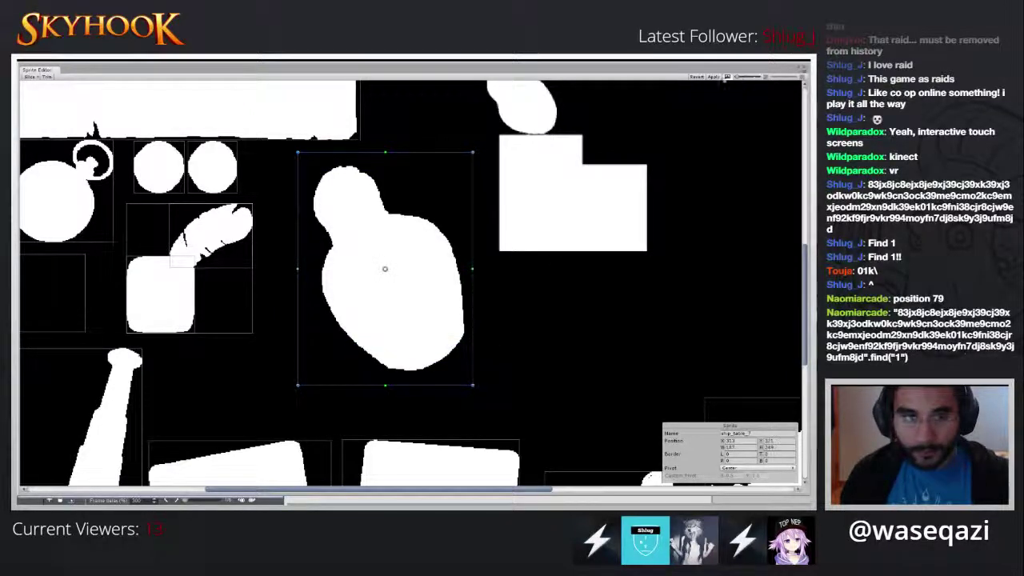
{"action": "left_click", "coordinate": [718, 76]}
{"action": "left_click", "coordinate": [803, 68]}
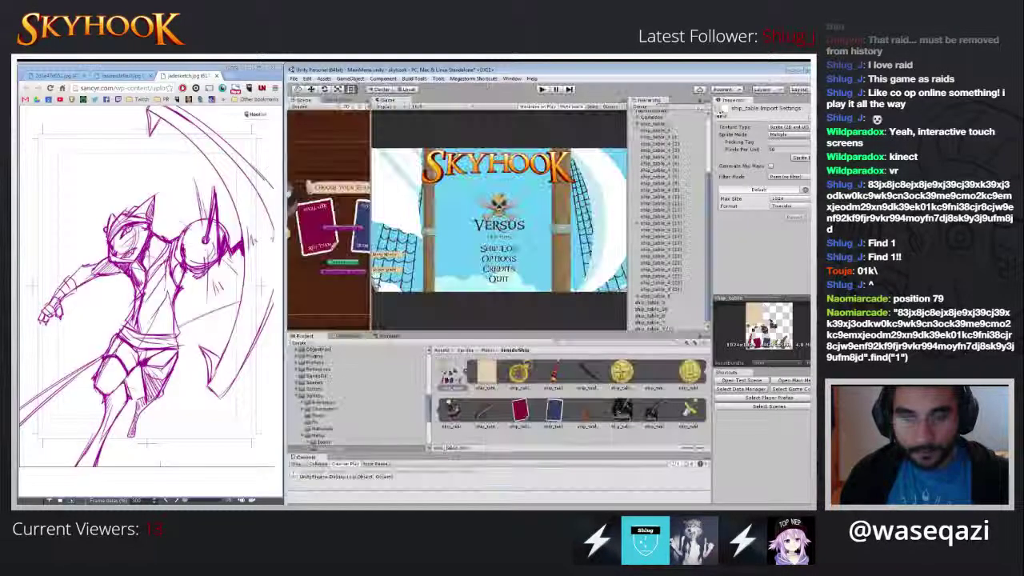
- Widen the Scene view and move the two gold coins, ship_table_4 (4) and (5), slightly down from the bottle
{"action": "left_click_drag", "start_coordinate": [370, 203], "coordinate": [497, 203]}
{"action": "left_click_drag", "start_coordinate": [416, 210], "coordinate": [457, 199]}
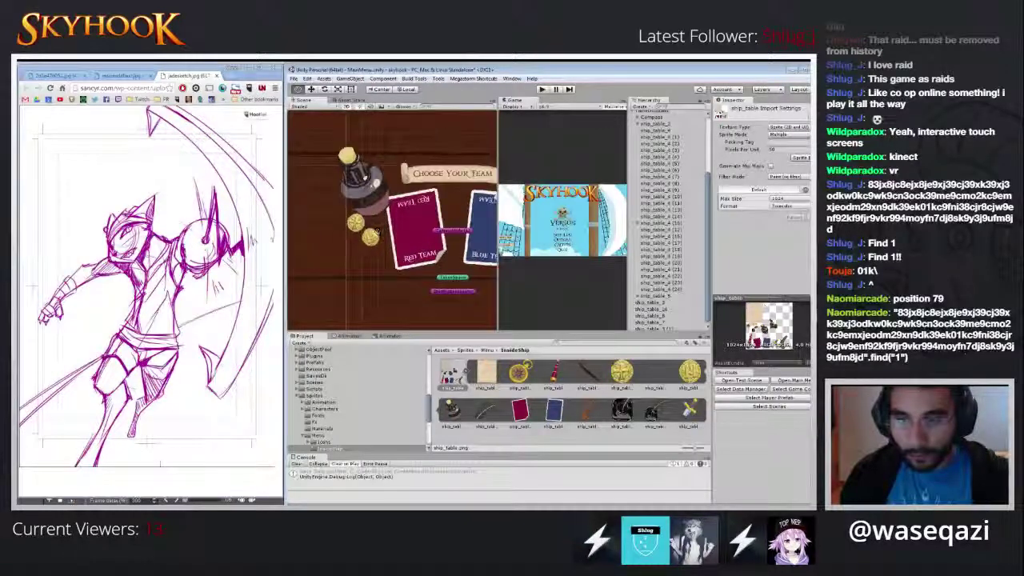
{"action": "left_click", "coordinate": [362, 178]}
{"action": "left_click", "coordinate": [672, 235]}
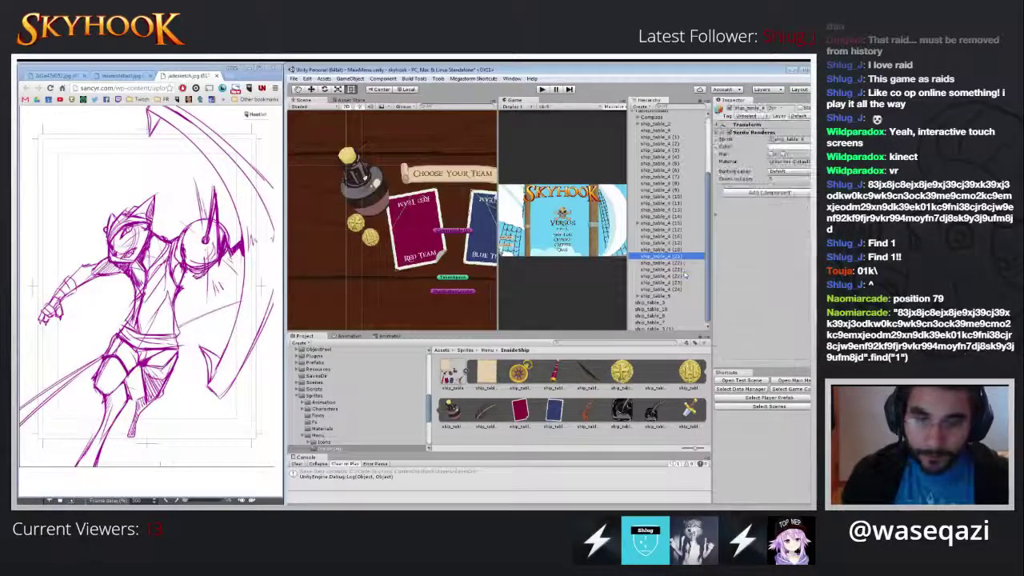
{"action": "key", "text": "Up"}
{"action": "key", "text": "Up"}
{"action": "key", "text": "Up"}
{"action": "key", "text": "Up"}
{"action": "key", "text": "Up"}
{"action": "key", "text": "Up"}
{"action": "key", "text": "Up"}
{"action": "key", "text": "Up"}
{"action": "key", "text": "Up"}
{"action": "key", "text": "Up"}
{"action": "key", "text": "Up"}
{"action": "key", "text": "Up"}
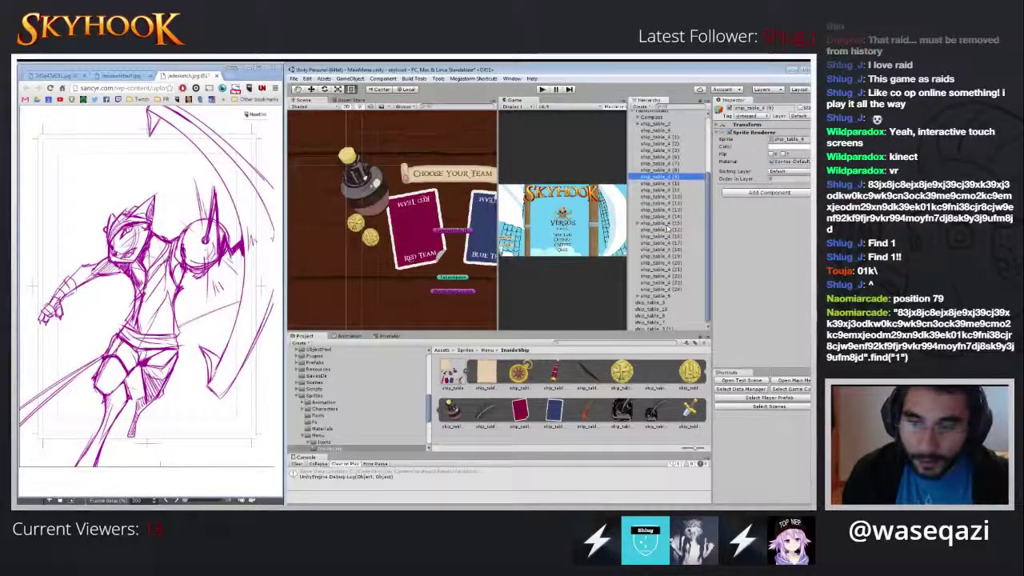
{"action": "key", "text": "Down"}
{"action": "key", "text": "shift+Up"}
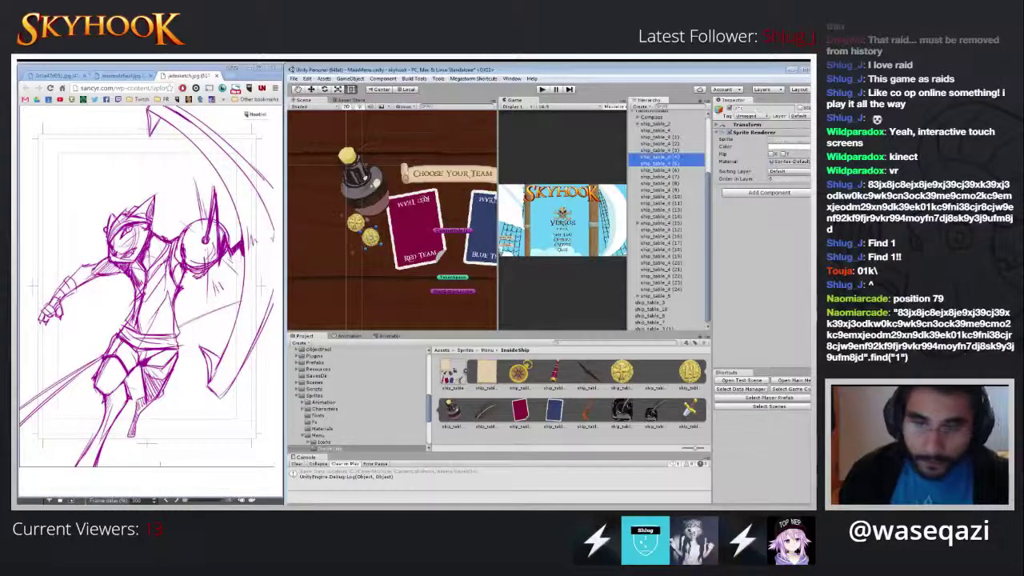
{"action": "key", "text": "w"}
{"action": "mouse_move", "coordinate": [358, 230]}
{"action": "left_mouse_down"}
{"action": "mouse_move", "coordinate": [361, 262]}
{"action": "mouse_move", "coordinate": [364, 249]}
{"action": "left_mouse_up"}
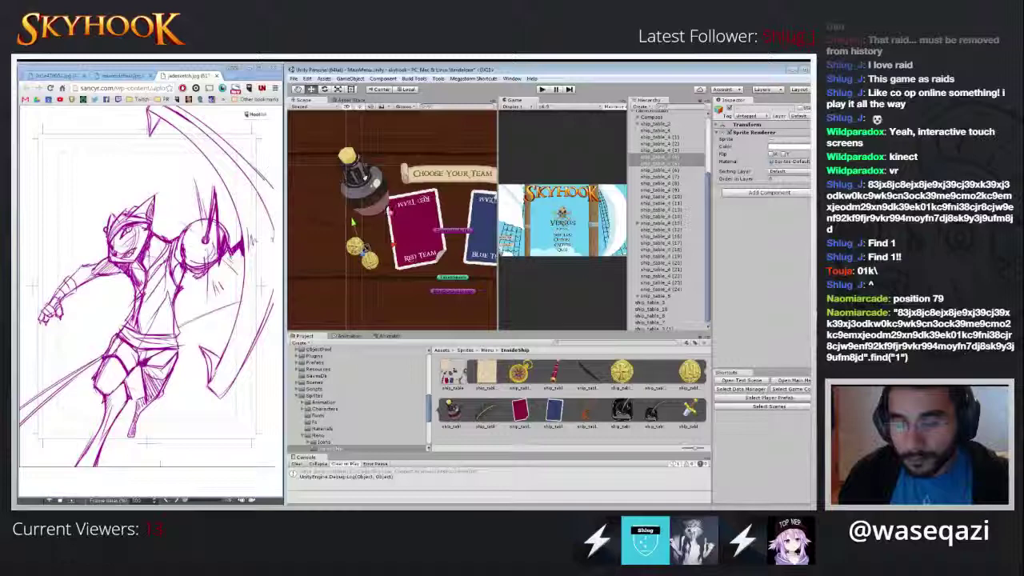
- Examine the bottle's edges up close in the Unity scene, then switch to Photoshop and inspect them on the prop sheet
{"action": "scroll", "coordinate": [352, 223], "scroll_direction": "up", "scroll_amount": 5}
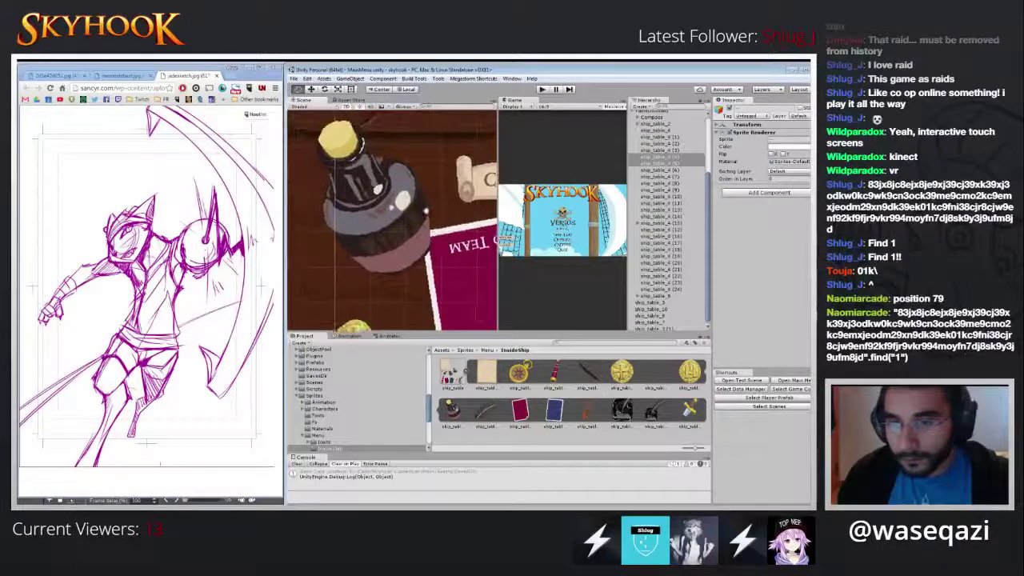
{"action": "key", "text": "alt+Tab"}
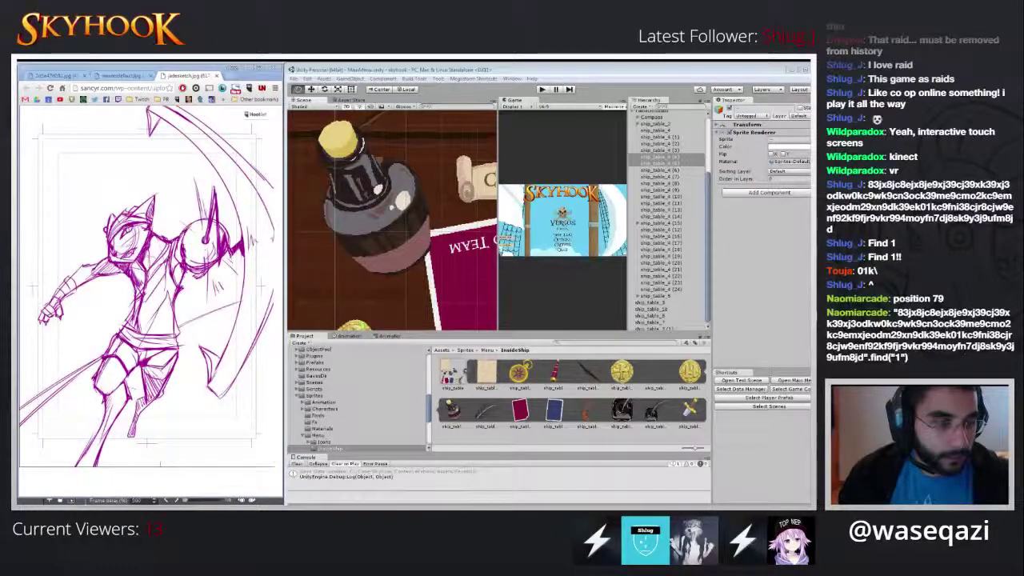
{"action": "key", "text": "alt+Tab"}
{"action": "key", "text": "alt+Tab"}
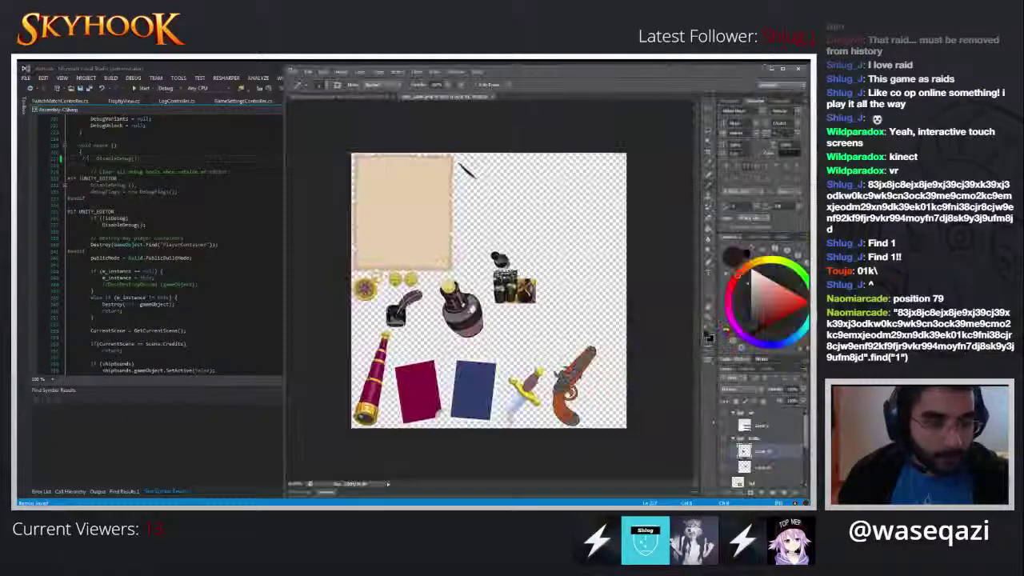
{"action": "scroll", "coordinate": [432, 367], "scroll_direction": "up", "scroll_amount": 1}
{"action": "scroll", "coordinate": [525, 304], "scroll_direction": "up", "scroll_amount": 10}
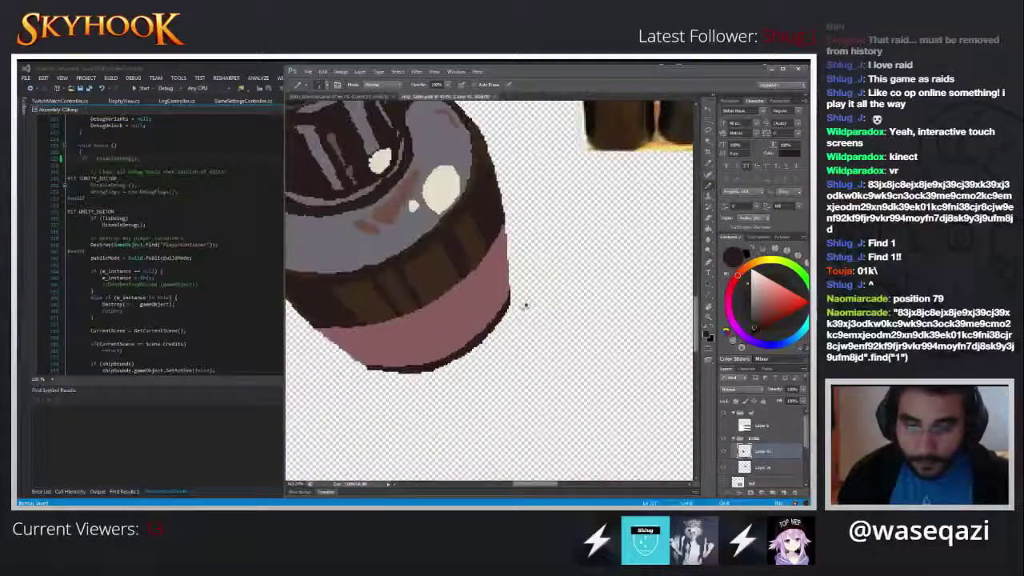
{"action": "scroll", "coordinate": [524, 304], "scroll_direction": "up", "scroll_amount": 2}
{"action": "scroll", "coordinate": [535, 306], "scroll_direction": "down", "scroll_amount": 6}
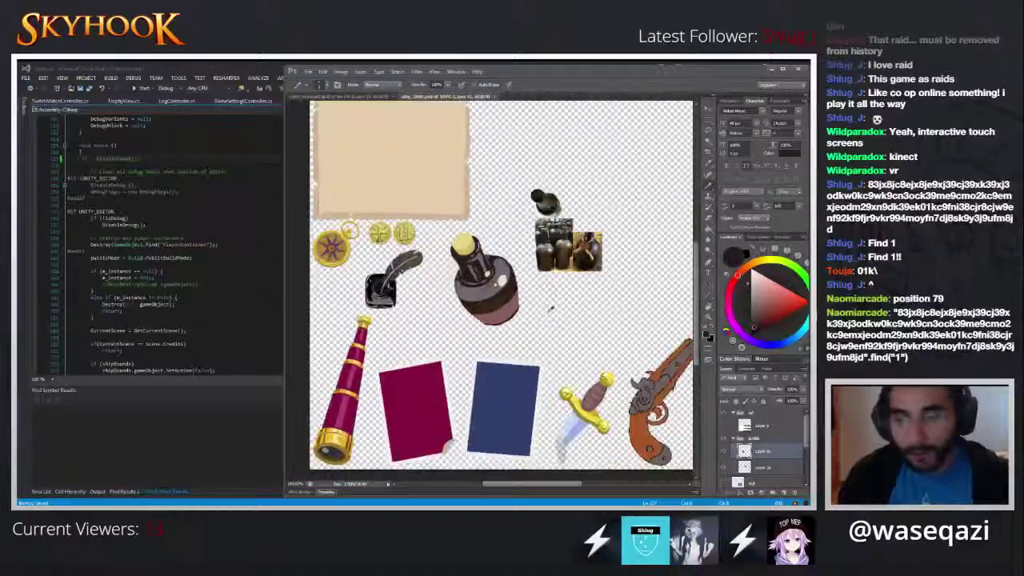
- Apply a red Color Overlay layer style to the bottle layer to expose its silhouette
{"action": "double_click", "coordinate": [788, 453]}
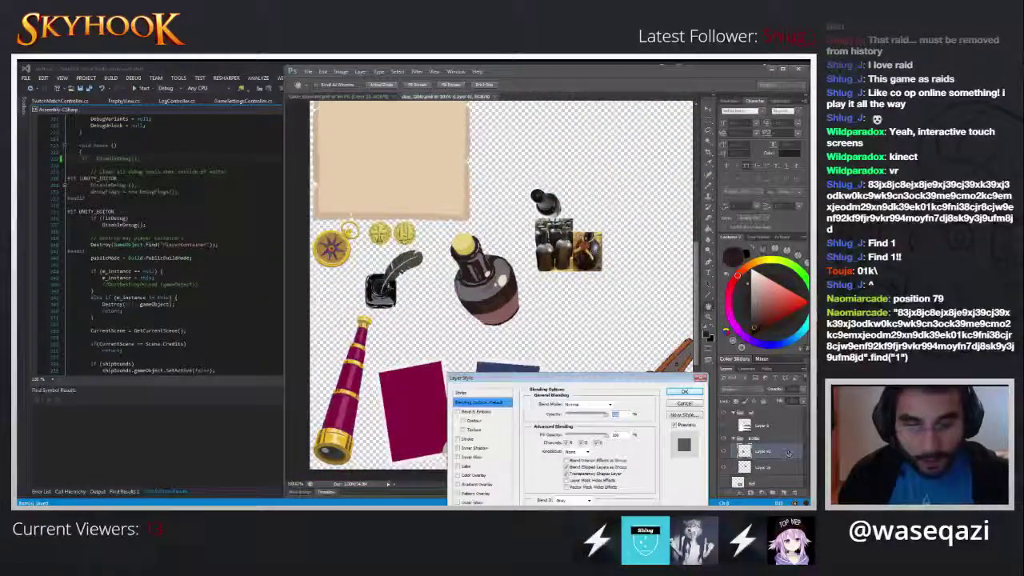
{"action": "left_click", "coordinate": [480, 475]}
{"action": "left_click", "coordinate": [684, 391]}
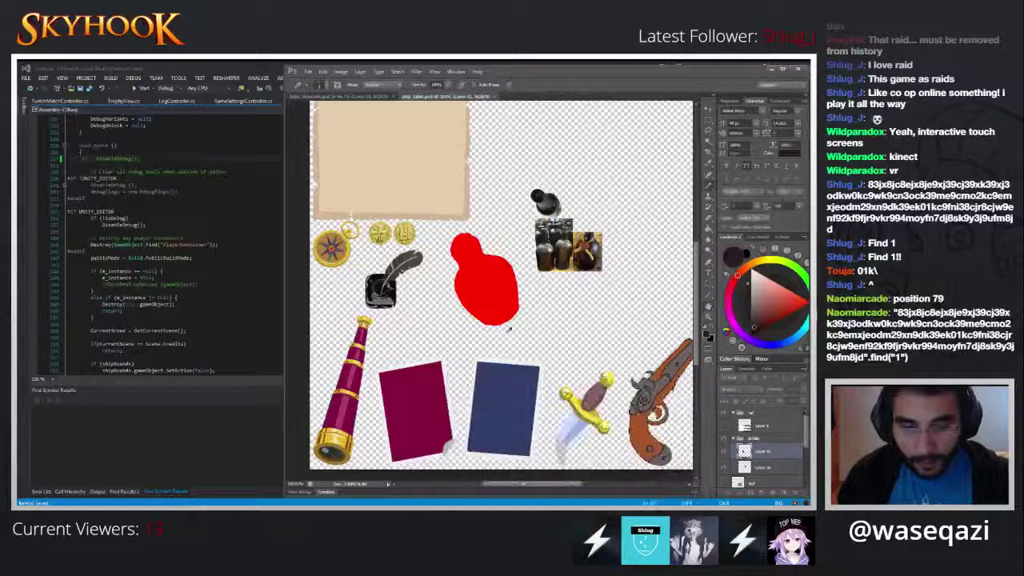
{"action": "scroll", "coordinate": [509, 328], "scroll_direction": "up", "scroll_amount": 5}
{"action": "scroll", "coordinate": [509, 329], "scroll_direction": "up", "scroll_amount": 3}
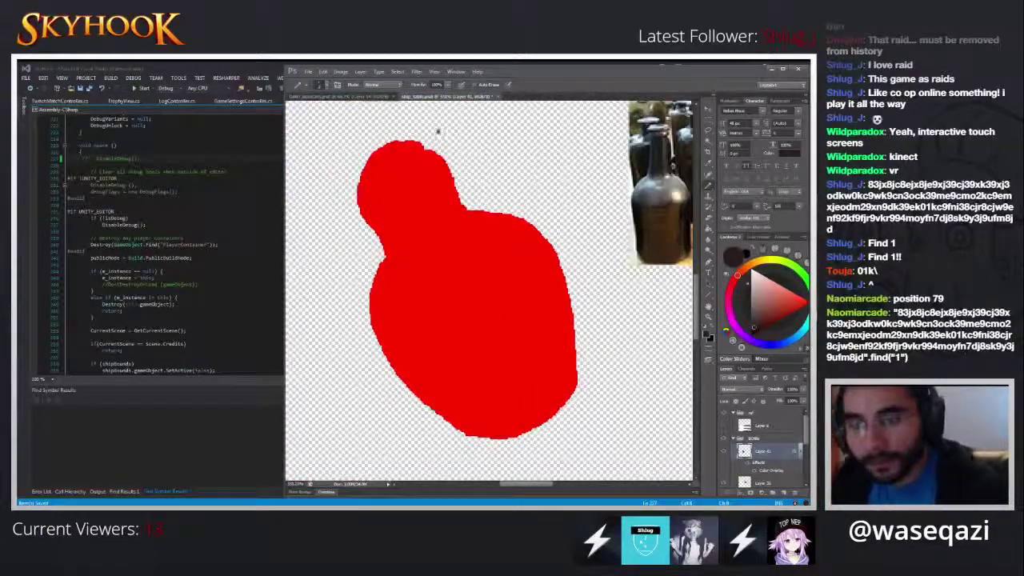
- Check the silhouette with the overlay on and off, and smooth the dark lip outline beside the cork with the brush
{"action": "left_click", "coordinate": [724, 456]}
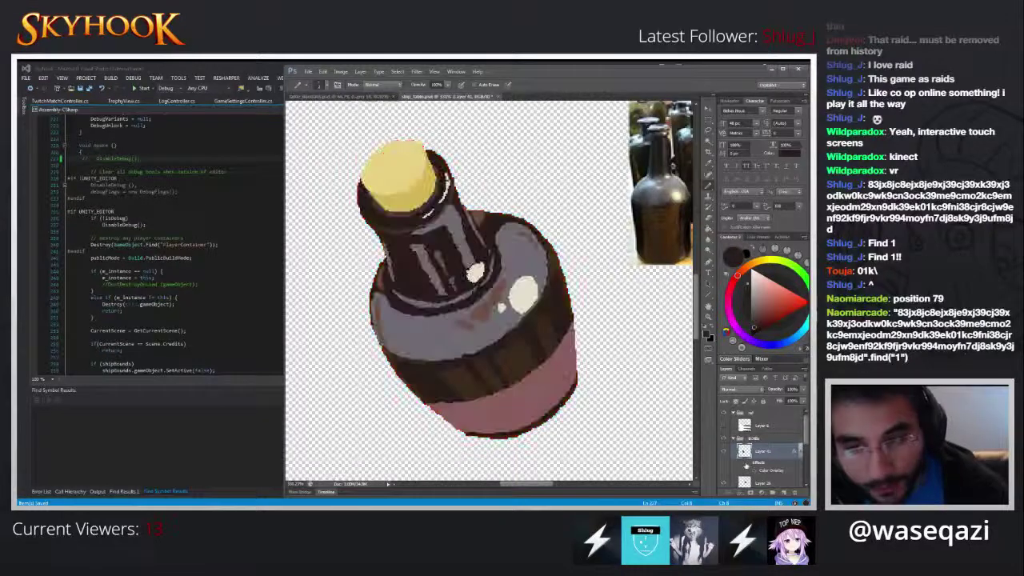
{"action": "left_click", "coordinate": [724, 456]}
{"action": "left_click", "coordinate": [724, 456]}
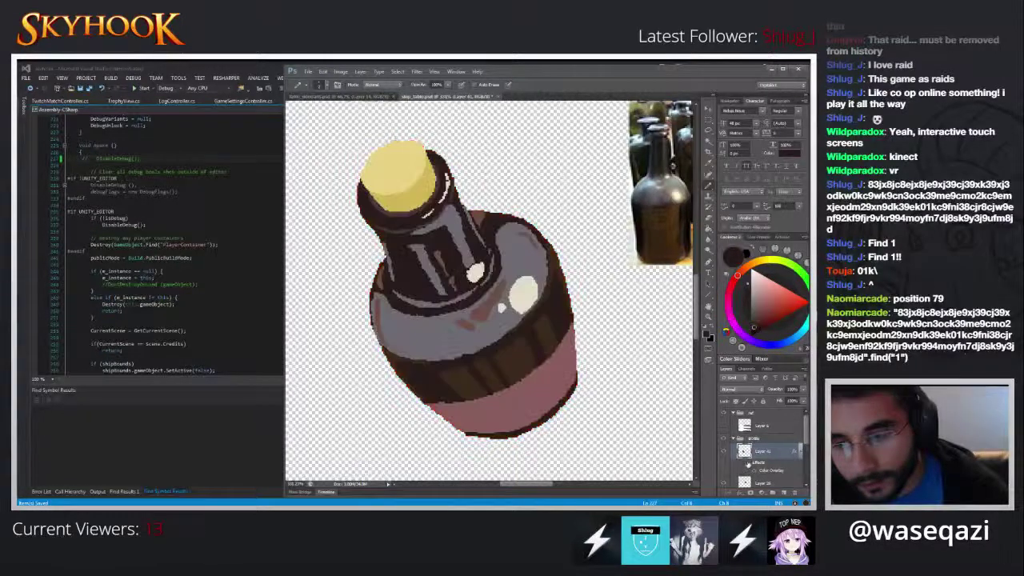
{"action": "left_click", "coordinate": [748, 463]}
{"action": "key", "text": "e"}
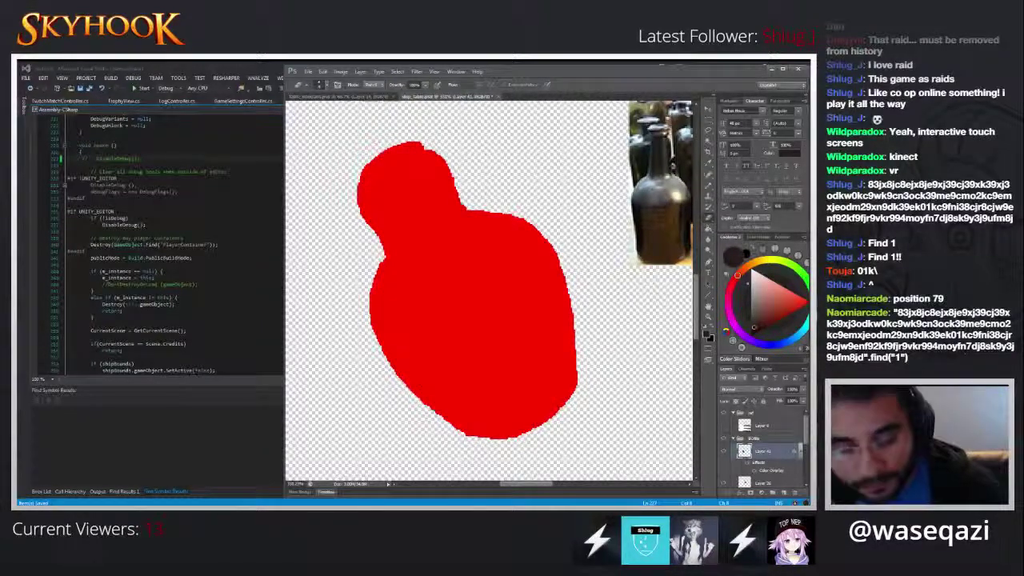
{"action": "left_click", "coordinate": [747, 463]}
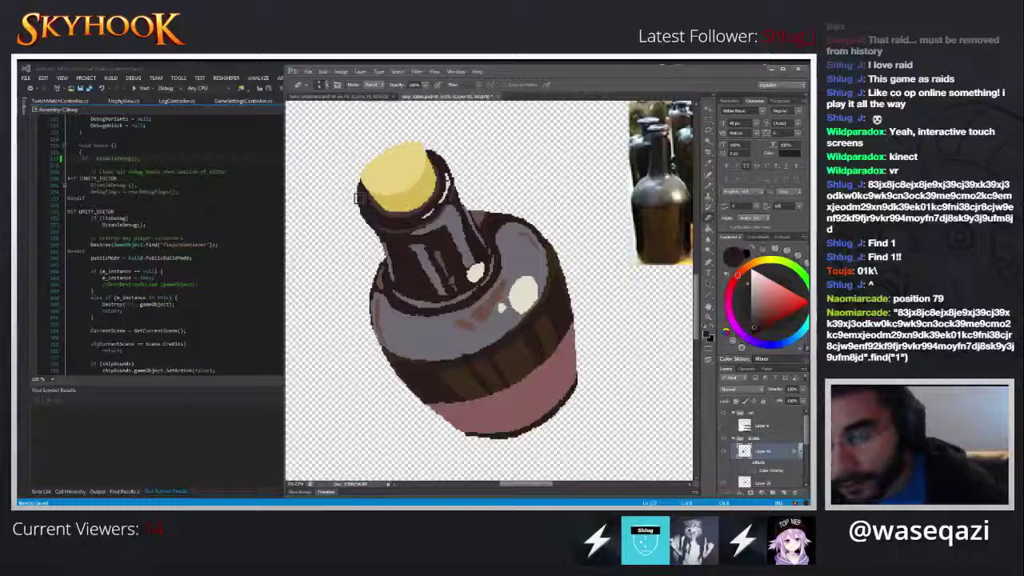
{"action": "key", "text": "b"}
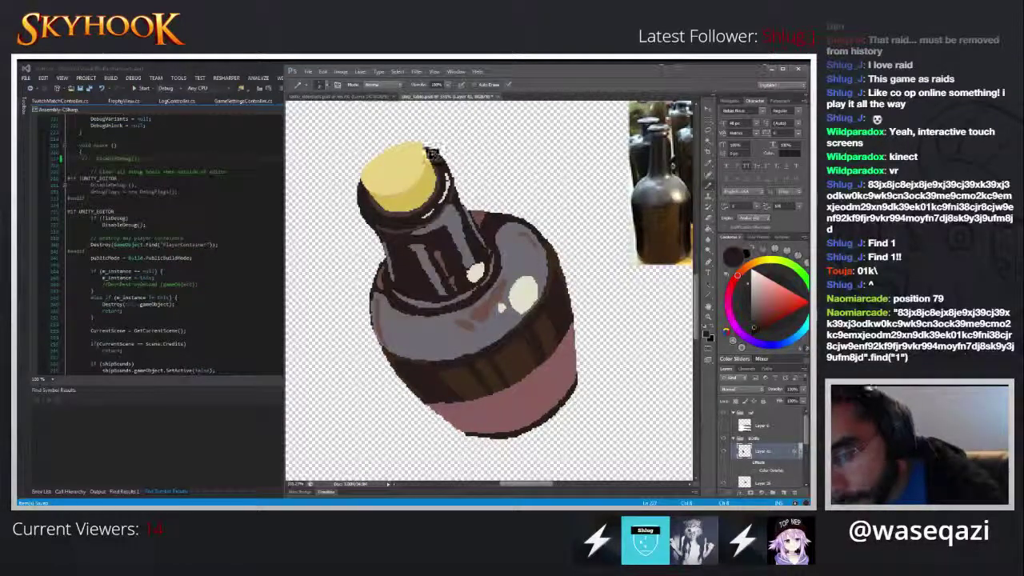
{"action": "left_click_drag", "start_coordinate": [432, 152], "coordinate": [453, 189]}
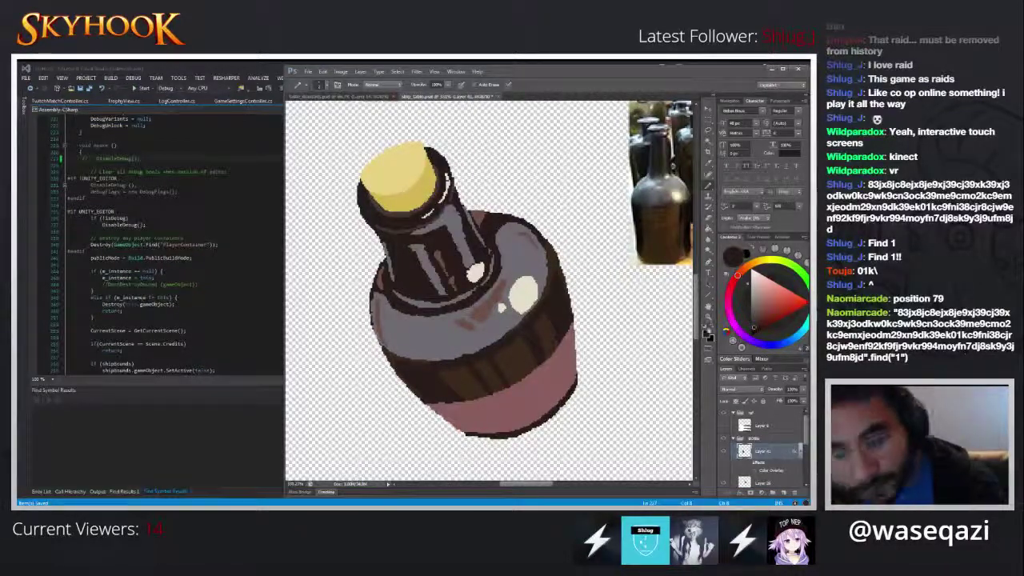
- Recheck the silhouette with the overlay, hide the effect, and touch up the dark outline along the bottle's left shoulder and side
{"action": "left_click", "coordinate": [748, 464]}
{"action": "key", "text": "e"}
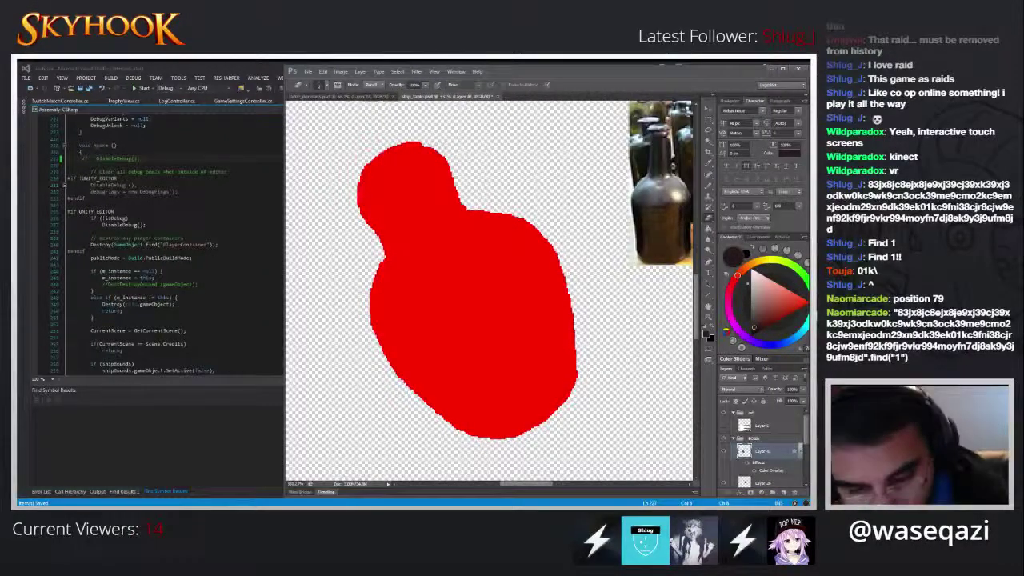
{"action": "left_click", "coordinate": [748, 464]}
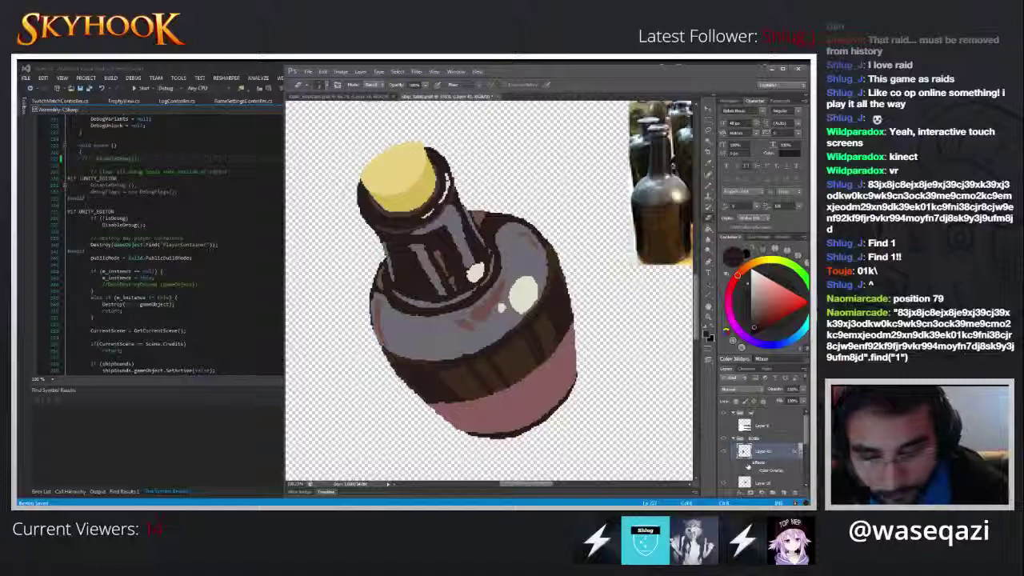
{"action": "left_click", "coordinate": [738, 469]}
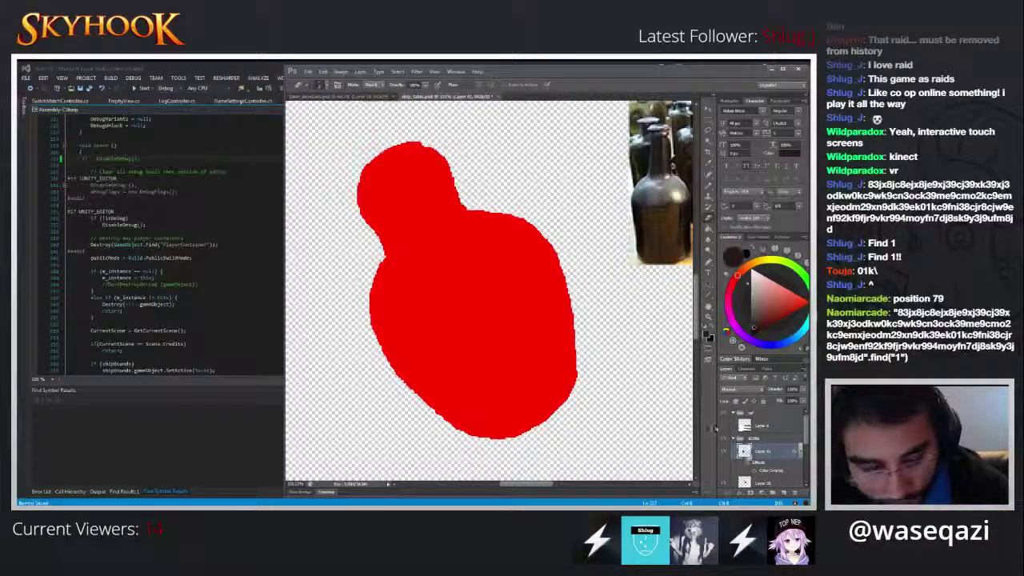
{"action": "left_click", "coordinate": [724, 451]}
{"action": "left_click", "coordinate": [723, 451]}
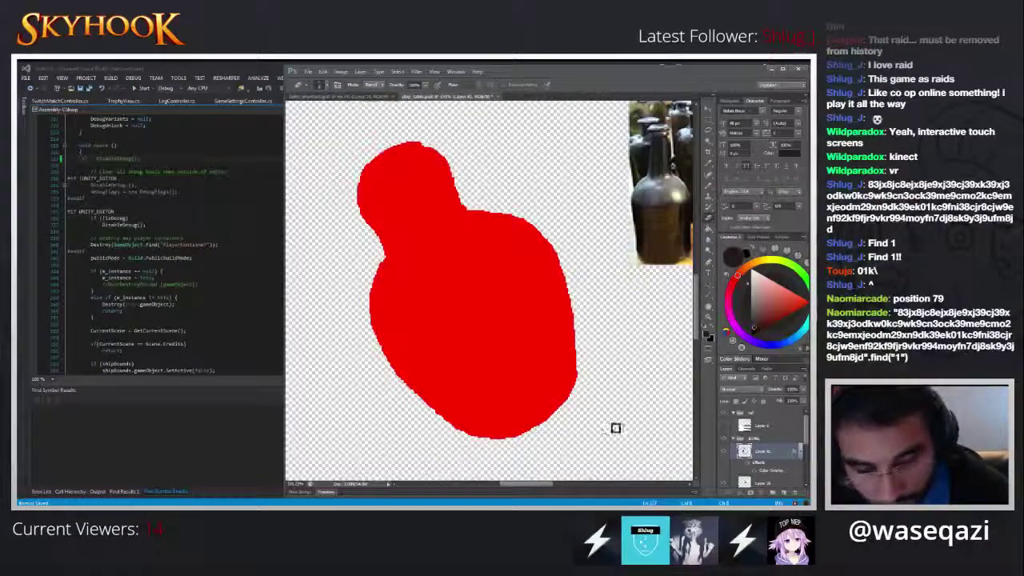
{"action": "left_click", "coordinate": [748, 463]}
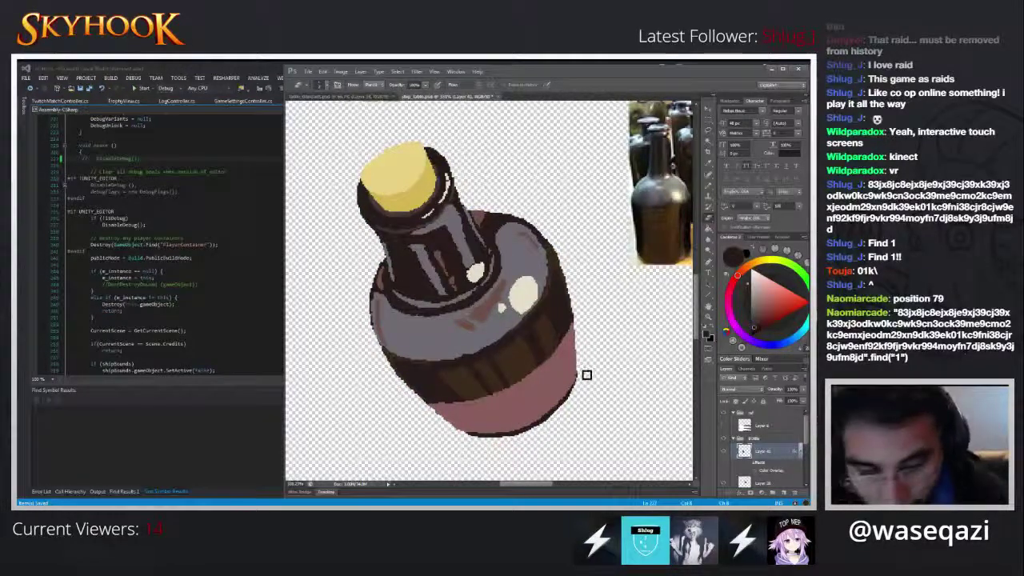
{"action": "key", "text": "b"}
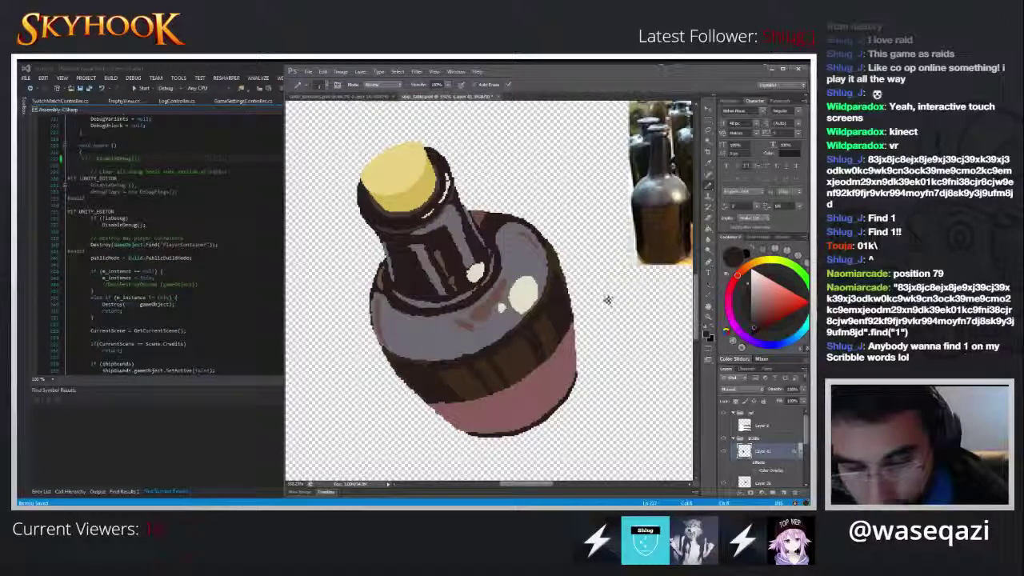
{"action": "key", "text": "e"}
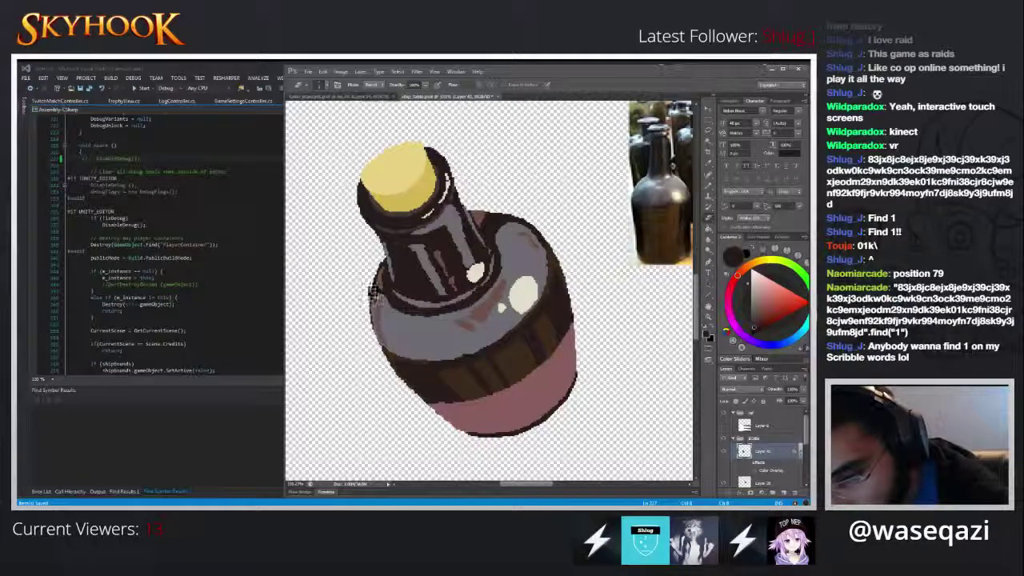
{"action": "key", "text": "b"}
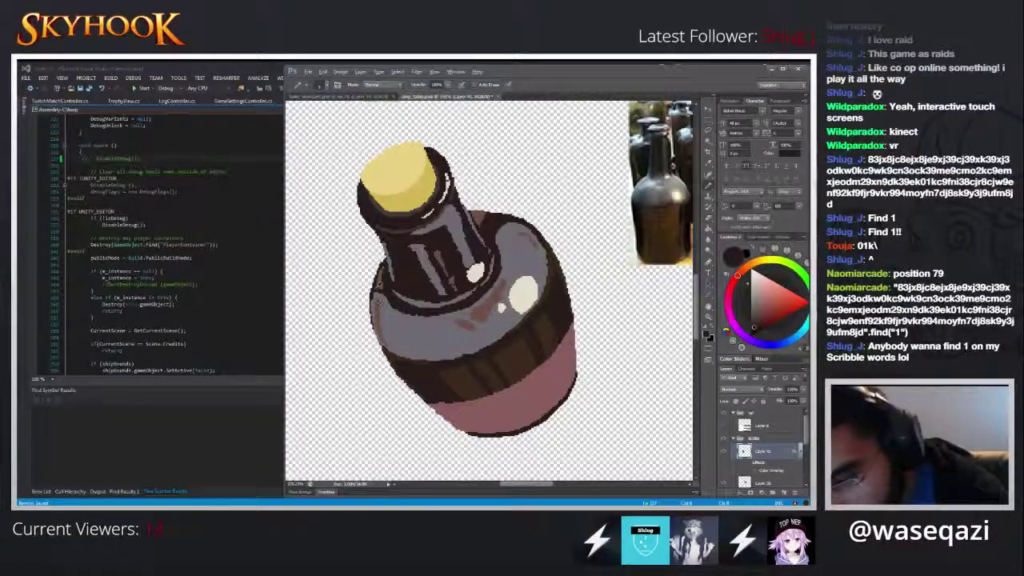
{"action": "mouse_move", "coordinate": [375, 301]}
{"action": "left_mouse_down"}
{"action": "mouse_move", "coordinate": [378, 327]}
{"action": "mouse_move", "coordinate": [421, 400]}
{"action": "left_mouse_up"}
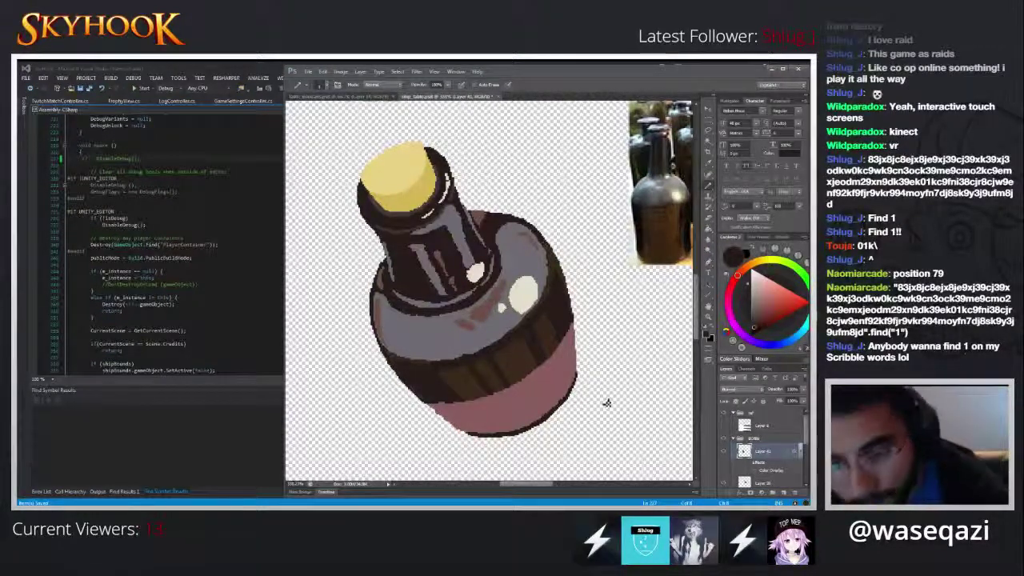
- Sample the cork's pale yellow and paint along its upper edge to smooth the rounded outline
{"action": "scroll", "coordinate": [608, 400], "scroll_direction": "down", "scroll_amount": 3}
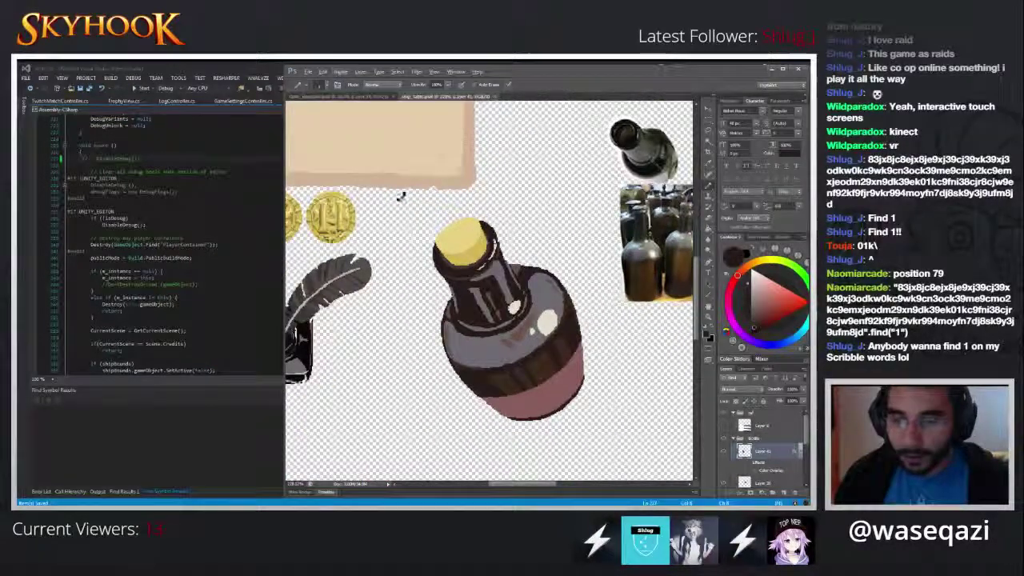
{"action": "scroll", "coordinate": [476, 249], "scroll_direction": "up", "scroll_amount": 4}
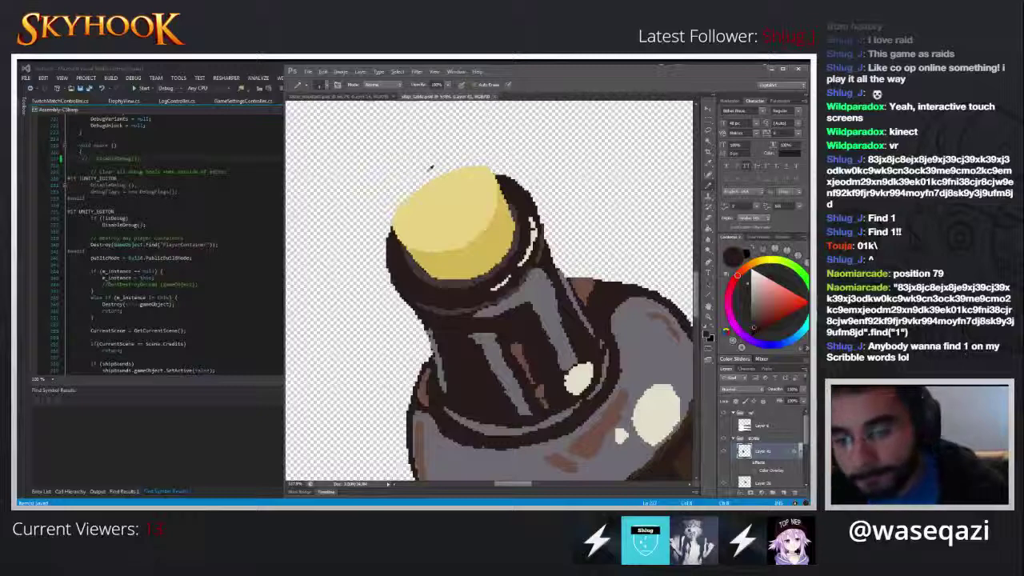
{"action": "left_click", "coordinate": [416, 218], "text": "alt"}
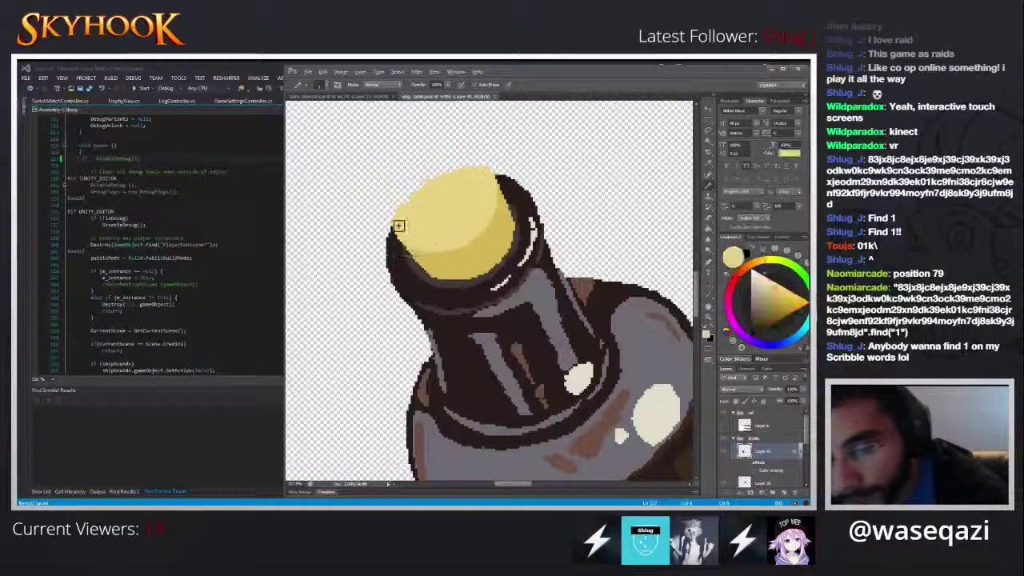
{"action": "mouse_move", "coordinate": [430, 185]}
{"action": "left_mouse_down"}
{"action": "mouse_move", "coordinate": [479, 171]}
{"action": "mouse_move", "coordinate": [455, 167]}
{"action": "mouse_move", "coordinate": [478, 172]}
{"action": "left_mouse_up"}
{"action": "scroll", "coordinate": [441, 182], "scroll_direction": "down", "scroll_amount": 3}
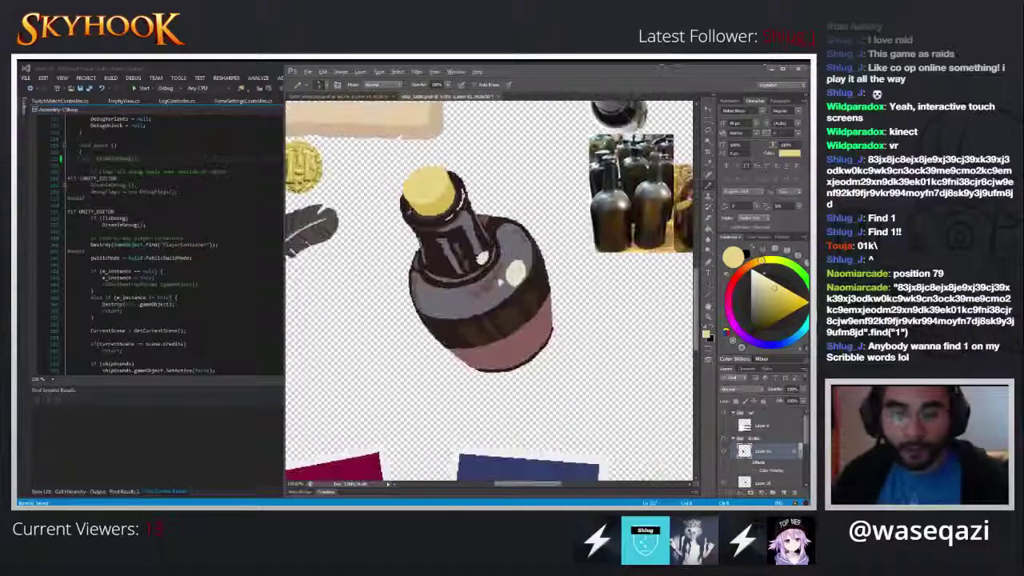
- Warm the bottle layer with Color Balance by shifting its midtones toward red and slightly toward green
{"action": "left_click", "coordinate": [340, 71]}
{"action": "mouse_move", "coordinate": [398, 93]}
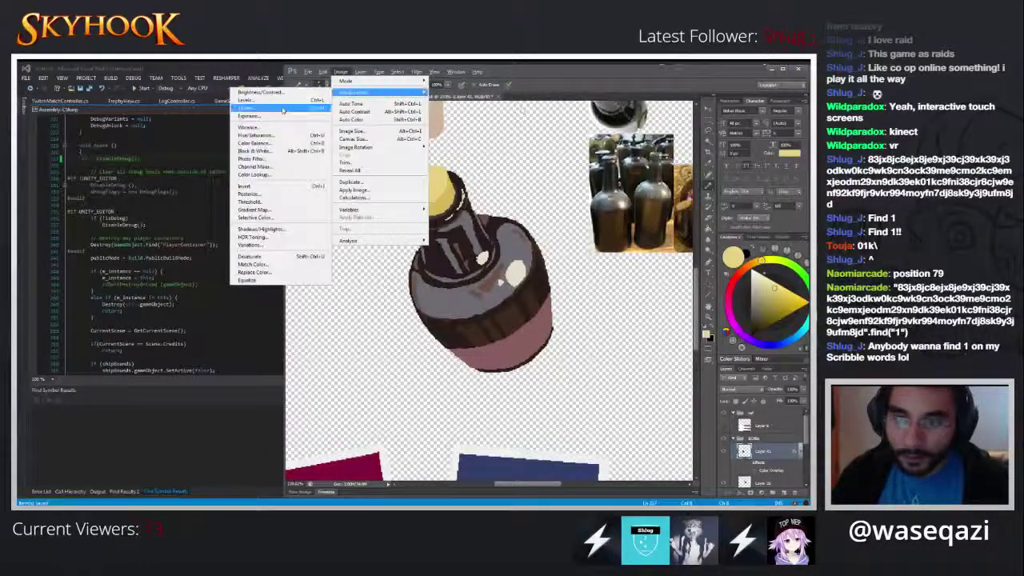
{"action": "left_click", "coordinate": [254, 143]}
{"action": "left_click_drag", "start_coordinate": [516, 178], "coordinate": [542, 177]}
{"action": "left_click_drag", "start_coordinate": [554, 132], "coordinate": [175, 122]}
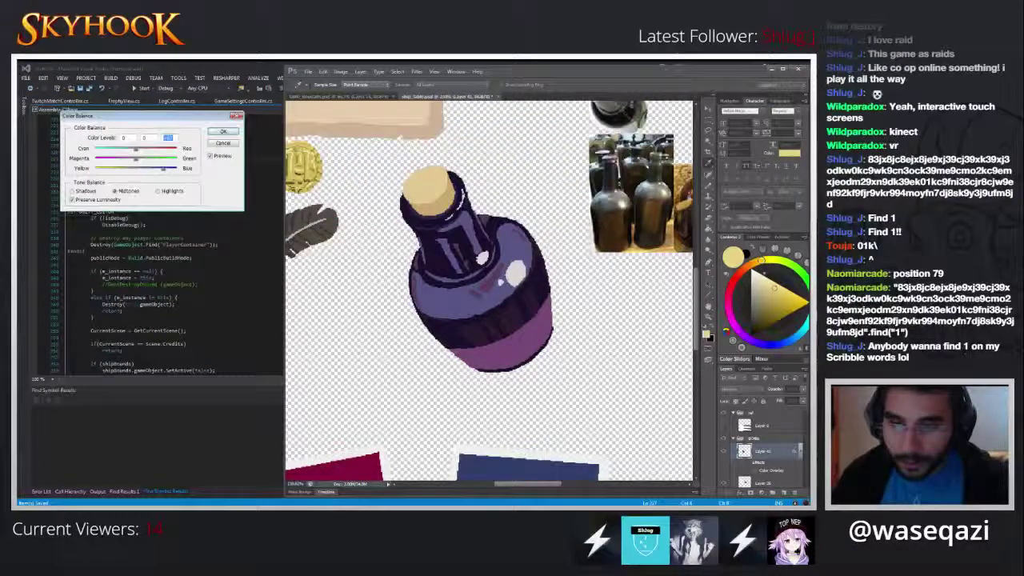
{"action": "left_click_drag", "start_coordinate": [163, 169], "coordinate": [140, 160]}
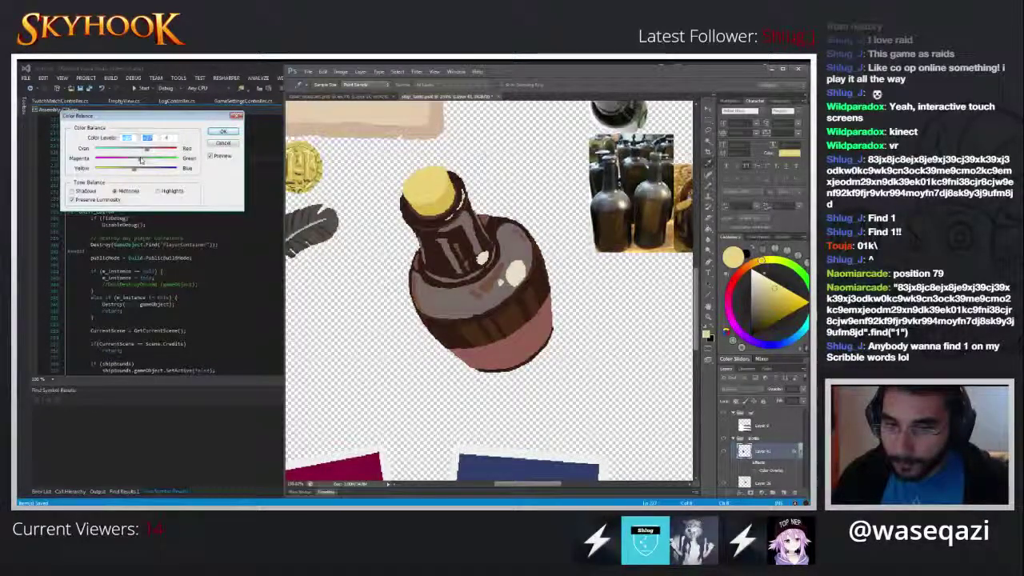
{"action": "left_click", "coordinate": [223, 131]}
- Sample the pale yellow from the brown bottle's reference photo and fill the pink lower band of the bottle with it
{"action": "scroll", "coordinate": [565, 280], "scroll_direction": "down", "scroll_amount": 3}
{"action": "key", "text": "ctrl+minus"}
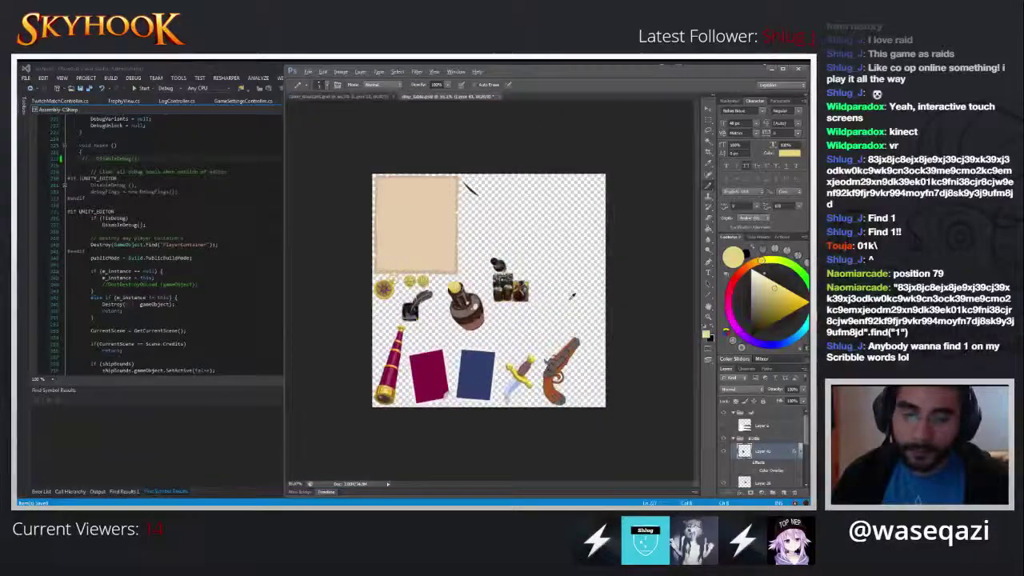
{"action": "key", "text": "ctrl+plus"}
{"action": "key", "text": "ctrl+plus"}
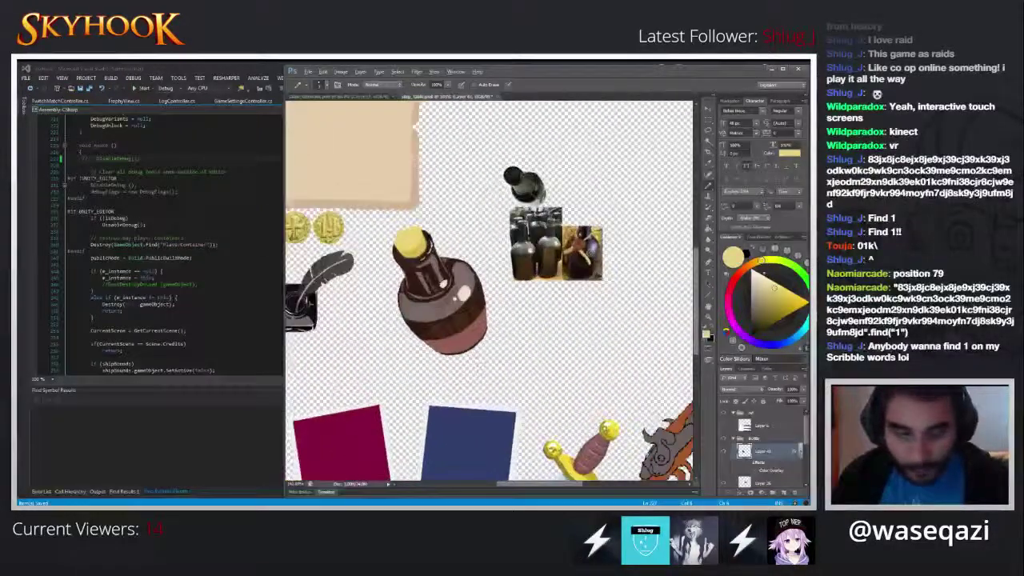
{"action": "left_click_drag", "start_coordinate": [390, 297], "coordinate": [470, 337]}
{"action": "scroll", "coordinate": [432, 274], "scroll_direction": "up", "scroll_amount": 2}
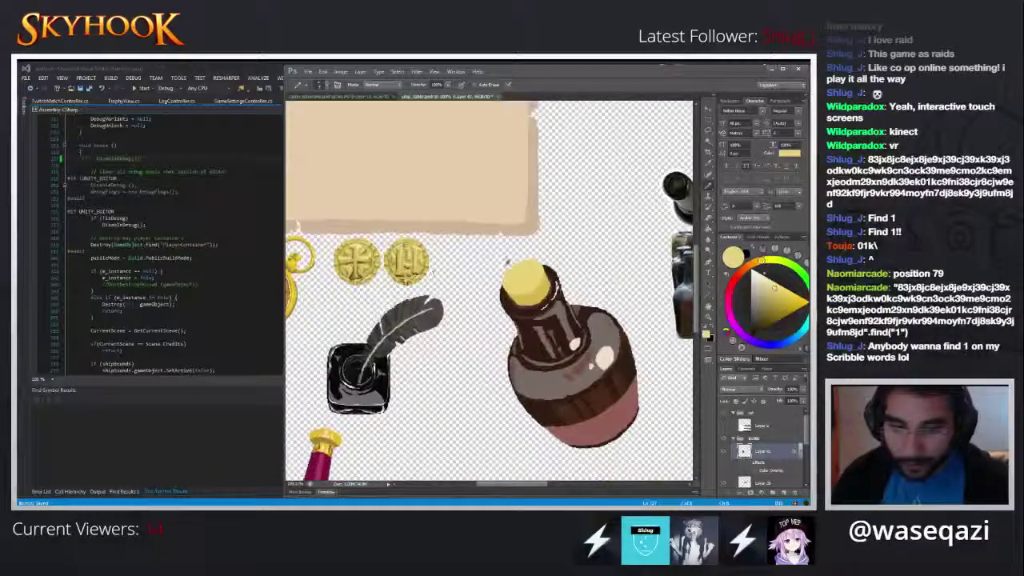
{"action": "left_click_drag", "start_coordinate": [593, 286], "coordinate": [454, 290]}
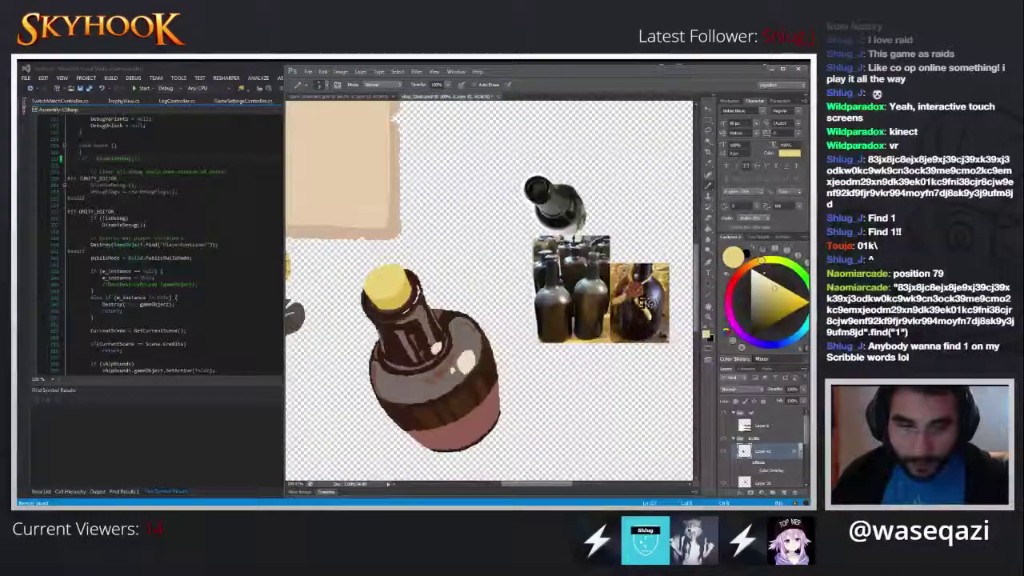
{"action": "left_click", "coordinate": [643, 303], "text": "alt"}
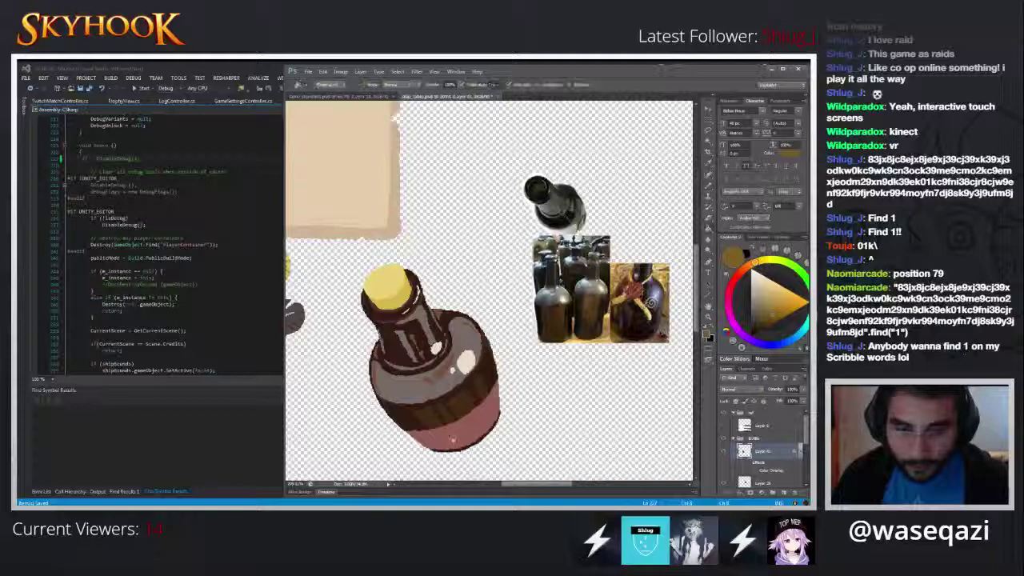
{"action": "key", "text": "g"}
{"action": "left_click", "coordinate": [452, 439]}
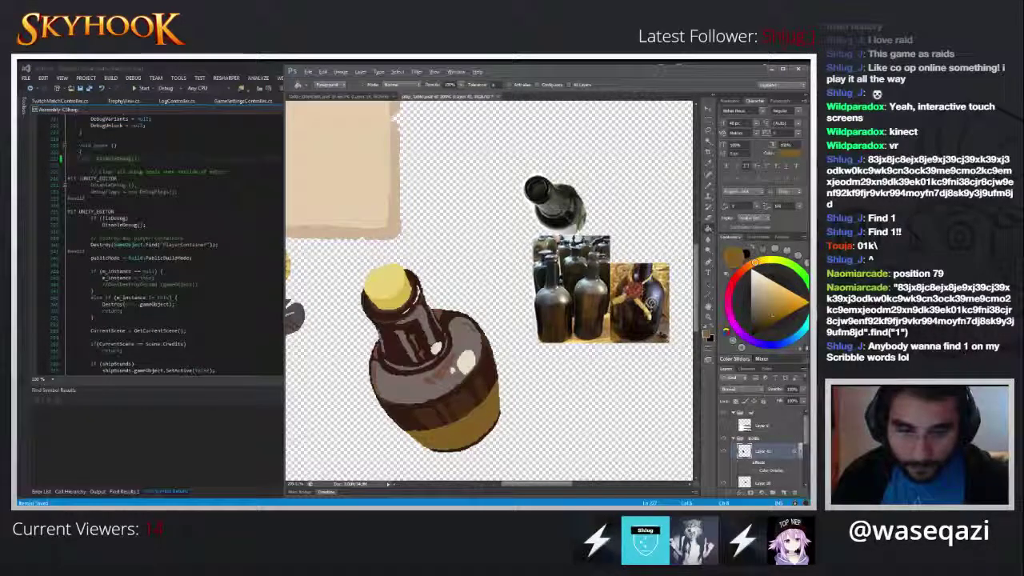
{"action": "left_click", "coordinate": [642, 312], "text": "alt"}
{"action": "left_click", "coordinate": [467, 431]}
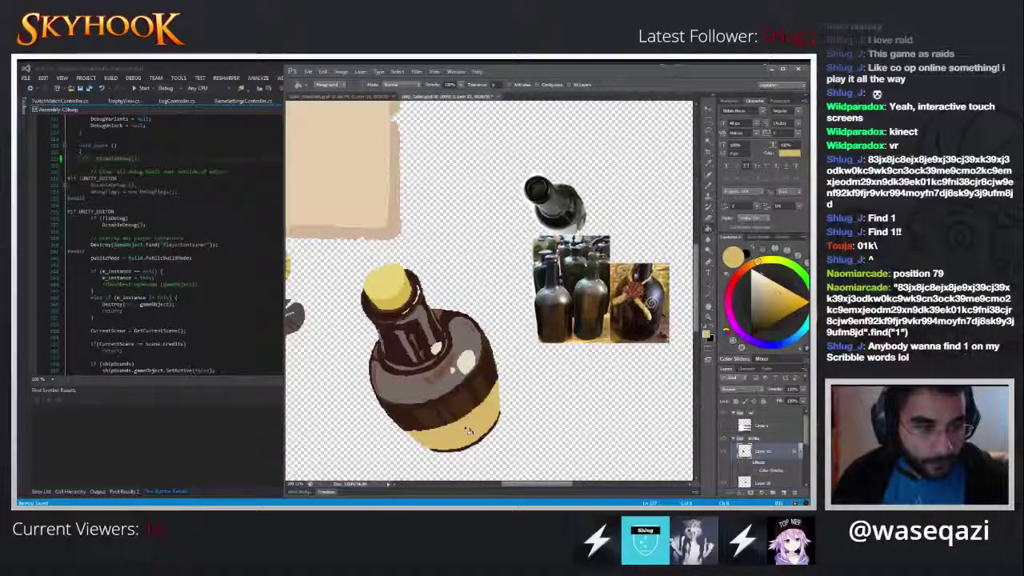
- Sample the dark brown outline colour and smooth the outline along the bottle's lower right edge with the brush
{"action": "scroll", "coordinate": [501, 425], "scroll_direction": "up", "scroll_amount": 1}
{"action": "scroll", "coordinate": [493, 424], "scroll_direction": "up", "scroll_amount": 10}
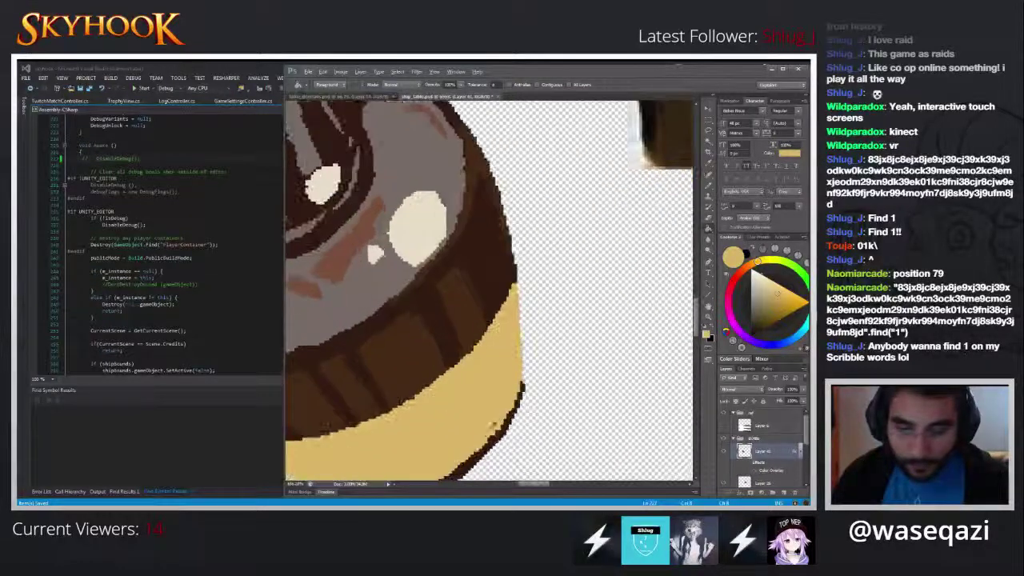
{"action": "left_click_drag", "start_coordinate": [440, 359], "coordinate": [584, 229]}
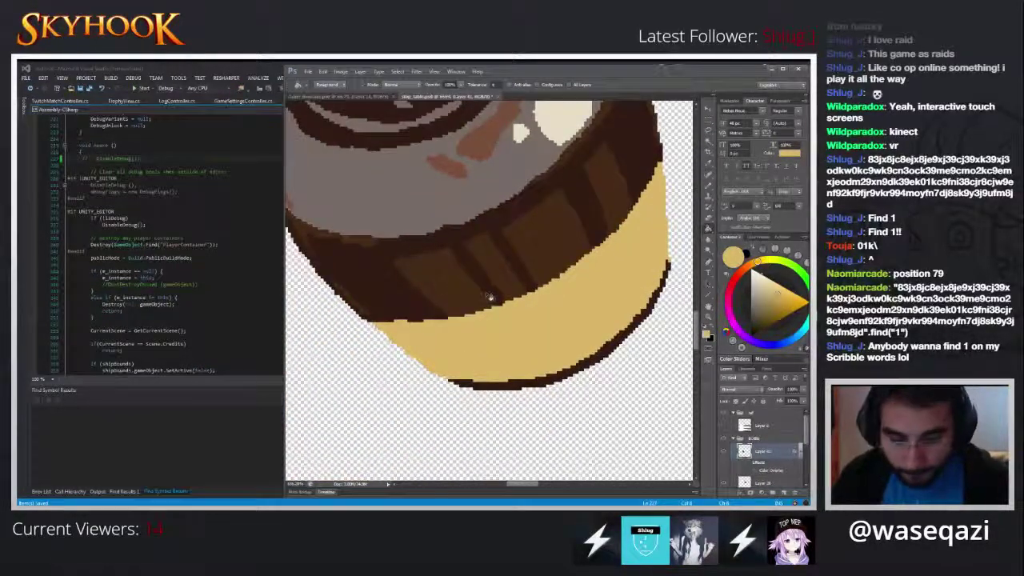
{"action": "key", "text": "b"}
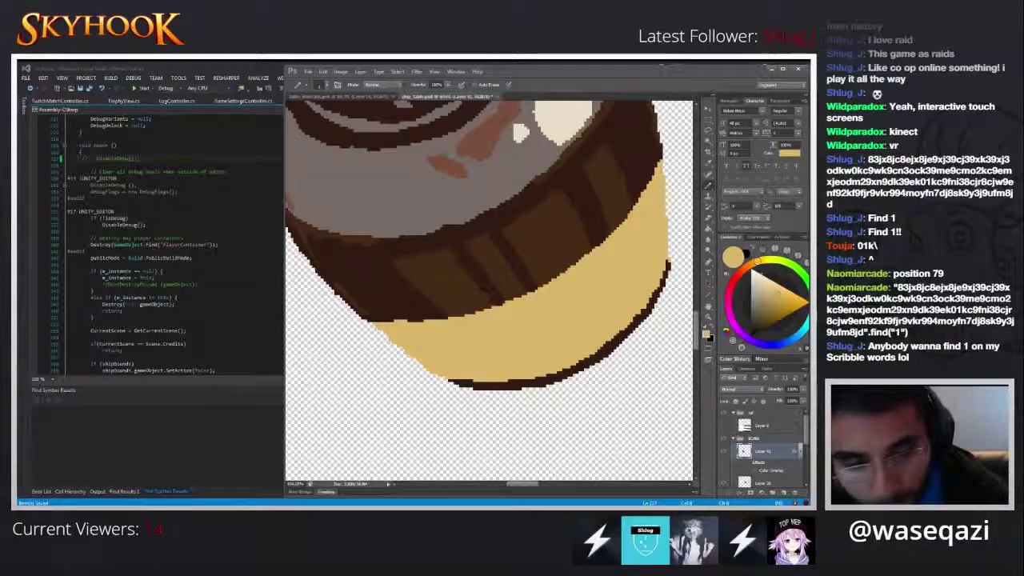
{"action": "left_click", "coordinate": [670, 264], "text": "alt"}
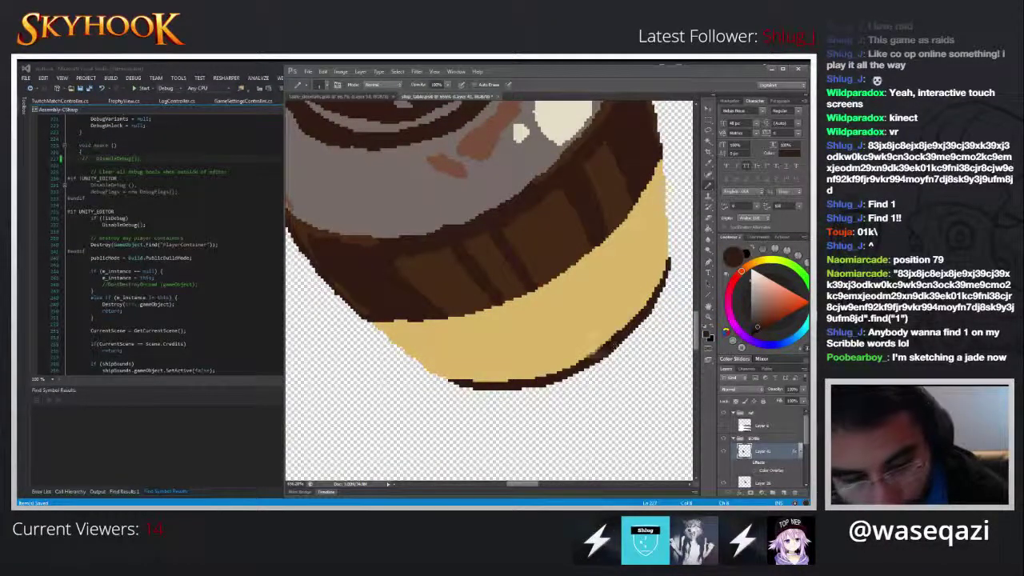
- Erase the rough pixels along the left edge of the bottle's dark band to clean up its silhouette
{"action": "key", "text": "e"}
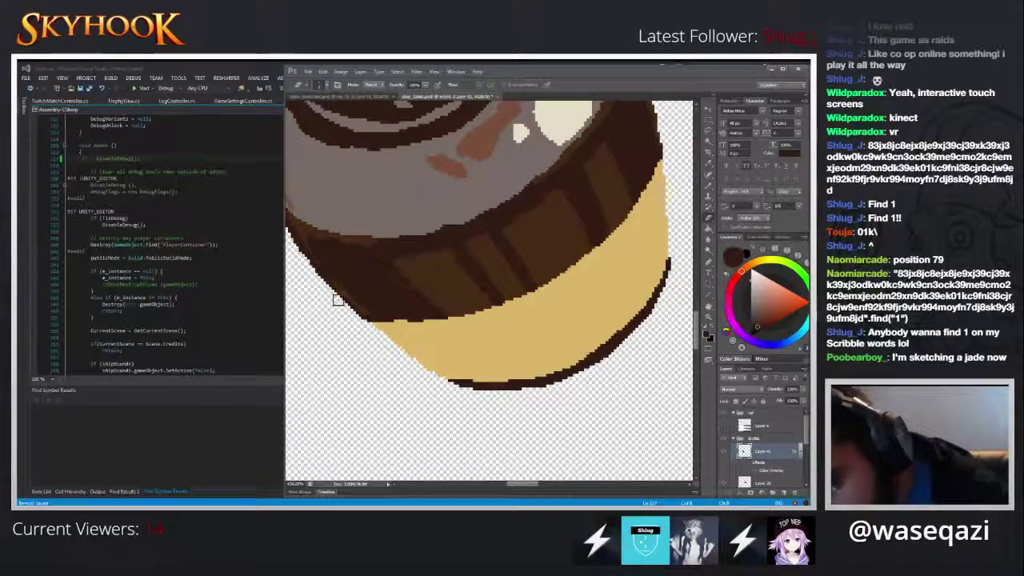
{"action": "mouse_move", "coordinate": [347, 281]}
{"action": "left_mouse_down"}
{"action": "mouse_move", "coordinate": [390, 291]}
{"action": "mouse_move", "coordinate": [392, 282]}
{"action": "left_mouse_up"}
{"action": "key", "text": "b"}
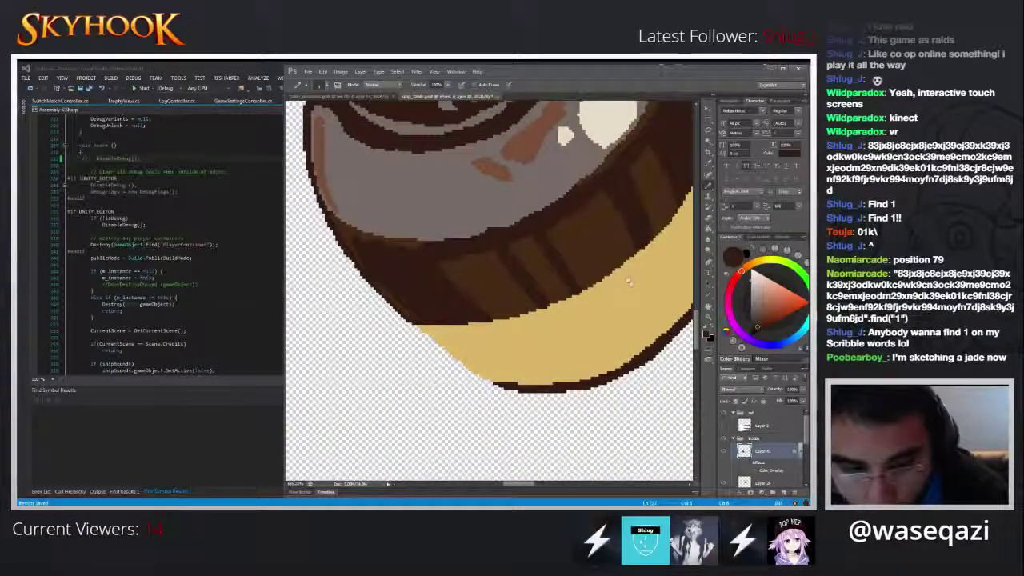
{"action": "scroll", "coordinate": [541, 323], "scroll_direction": "right", "scroll_amount": 2}
{"action": "scroll", "coordinate": [542, 323], "scroll_direction": "up", "scroll_amount": 1}
{"action": "left_click_drag", "start_coordinate": [541, 324], "coordinate": [588, 317]}
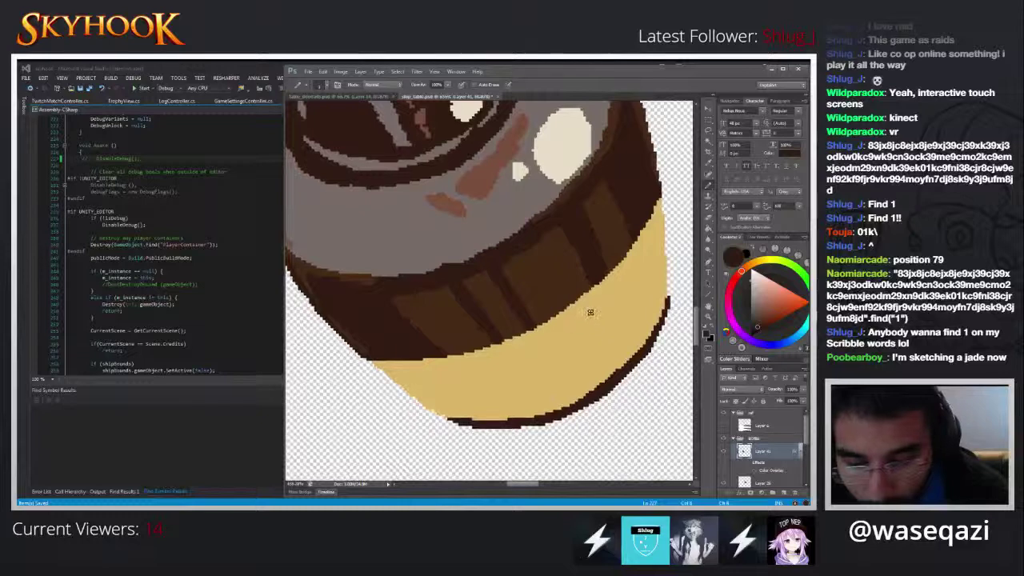
{"action": "scroll", "coordinate": [588, 245], "scroll_direction": "down", "scroll_amount": 4}
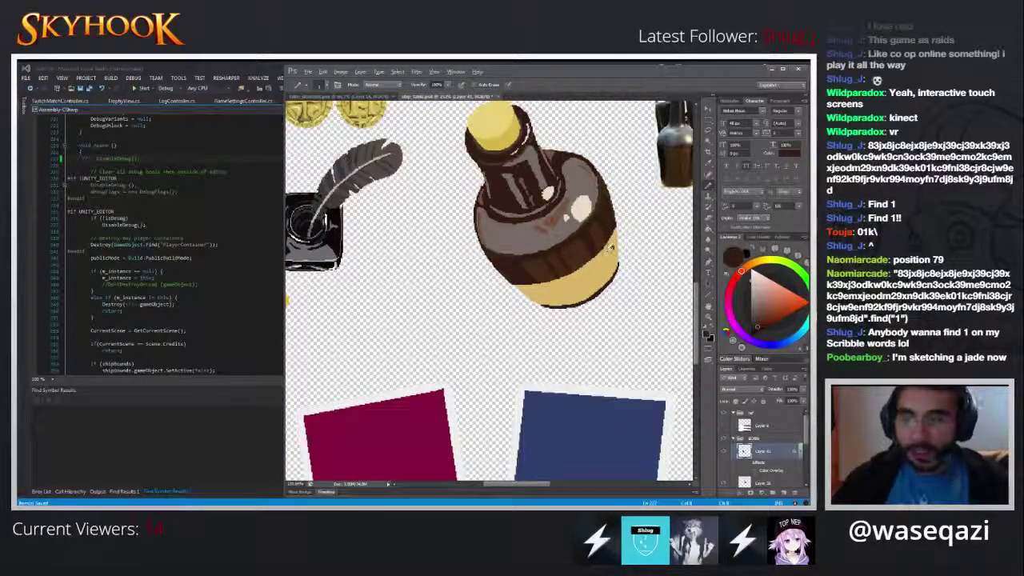
- View the character sketch in the browser, and examine the bottle beside the other props at several magnifications
{"action": "key", "text": "alt+Tab"}
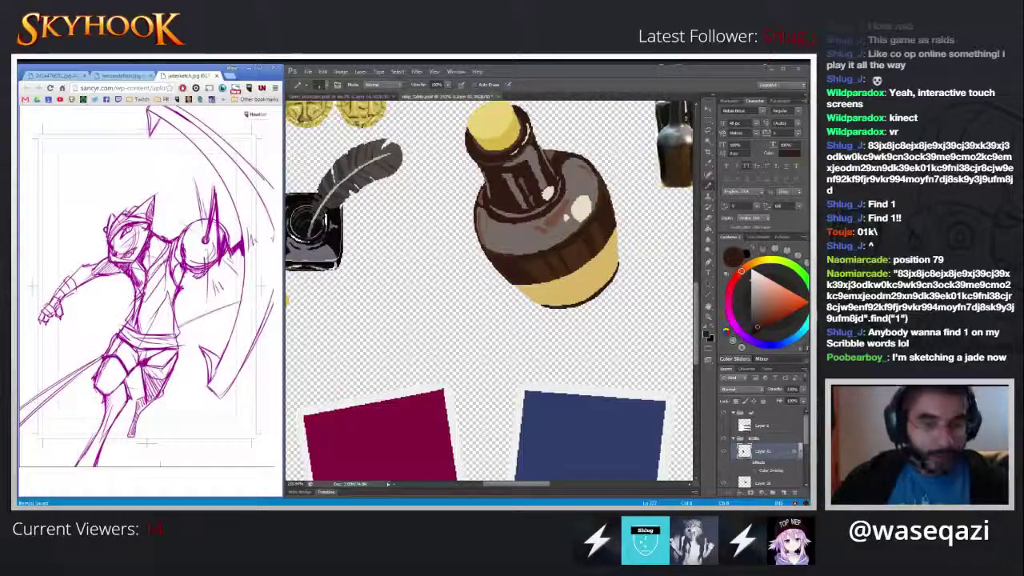
{"action": "scroll", "coordinate": [614, 263], "scroll_direction": "down", "scroll_amount": 4}
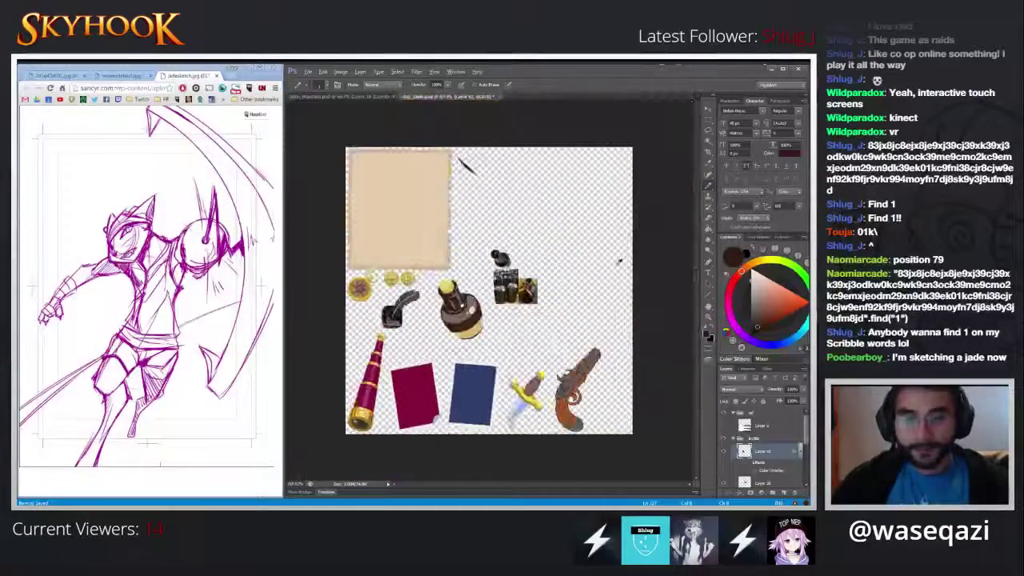
{"action": "scroll", "coordinate": [464, 351], "scroll_direction": "up", "scroll_amount": 4}
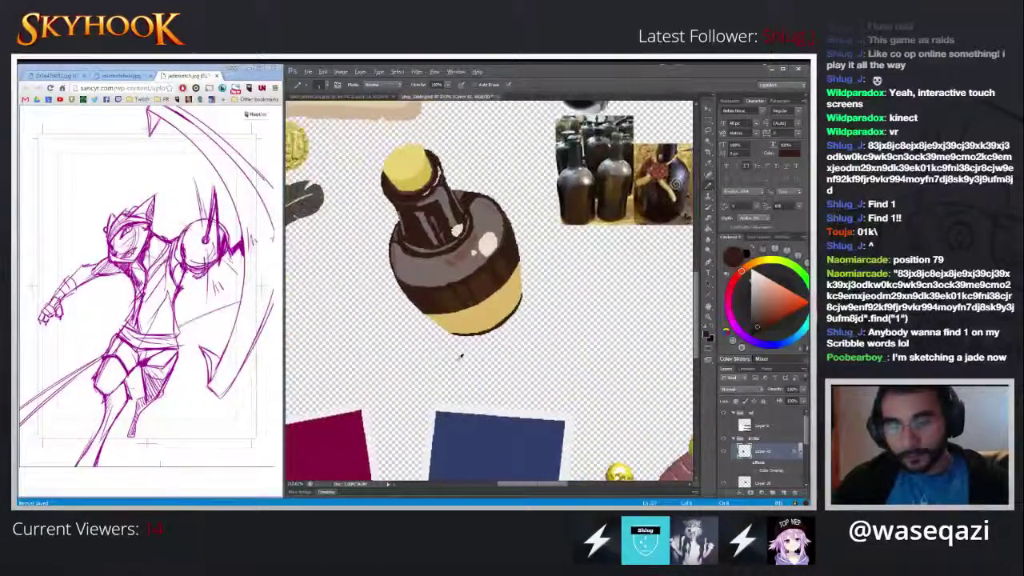
{"action": "scroll", "coordinate": [457, 183], "scroll_direction": "up", "scroll_amount": 2}
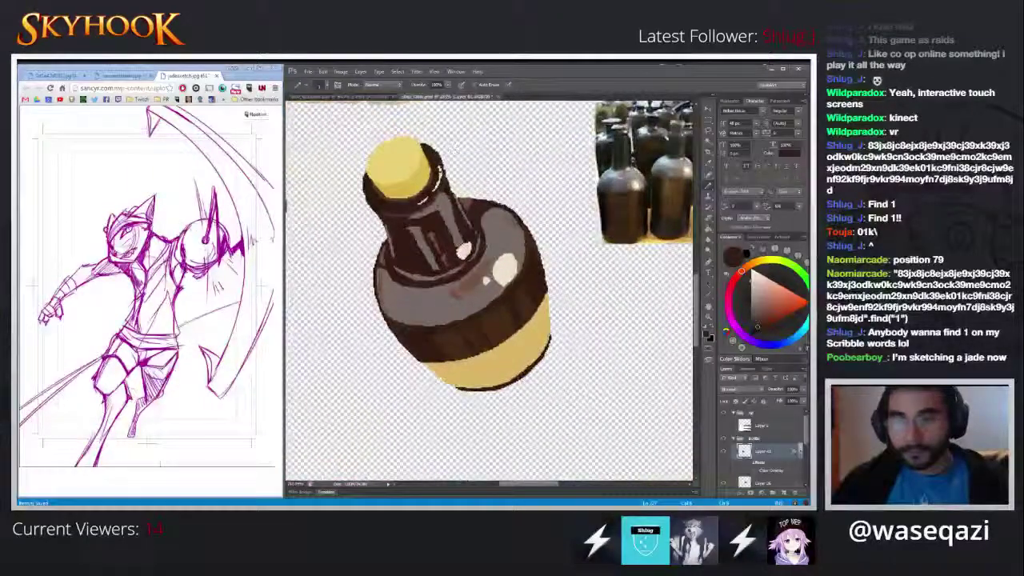
{"action": "scroll", "coordinate": [452, 208], "scroll_direction": "down", "scroll_amount": 5}
{"action": "scroll", "coordinate": [445, 236], "scroll_direction": "down", "scroll_amount": 2}
{"action": "scroll", "coordinate": [448, 248], "scroll_direction": "up", "scroll_amount": 2}
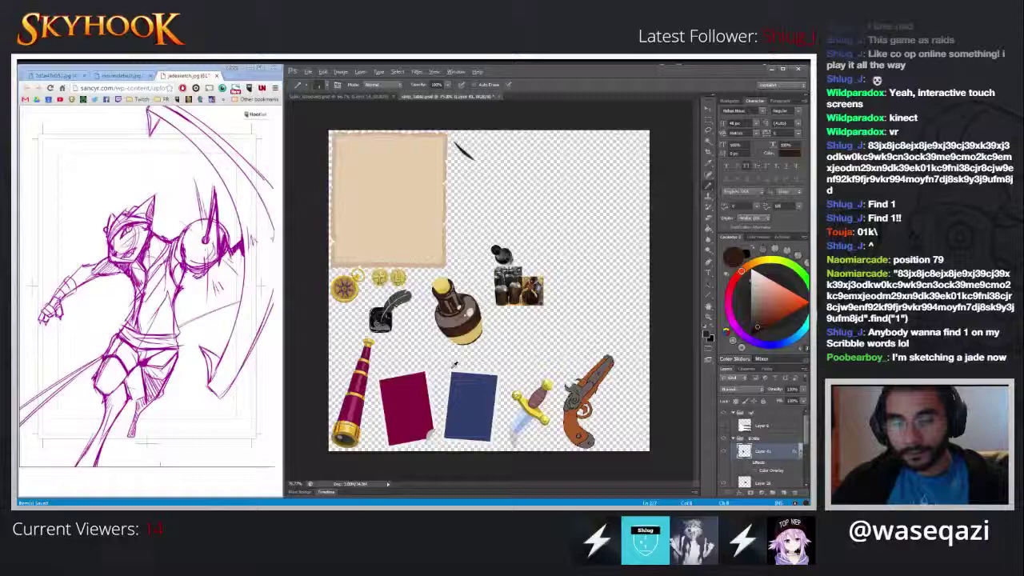
{"action": "scroll", "coordinate": [454, 364], "scroll_direction": "up", "scroll_amount": 3}
{"action": "scroll", "coordinate": [453, 364], "scroll_direction": "down", "scroll_amount": 1}
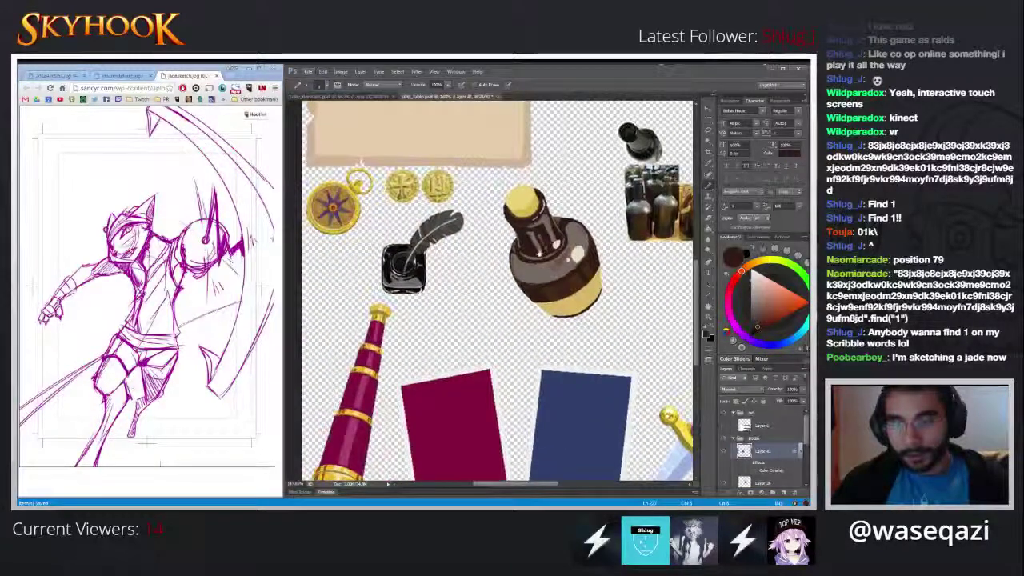
- Sample the gold shades from the right-hand coin and fill the cork's shaded and light areas with them
{"action": "scroll", "coordinate": [358, 184], "scroll_direction": "up", "scroll_amount": 4}
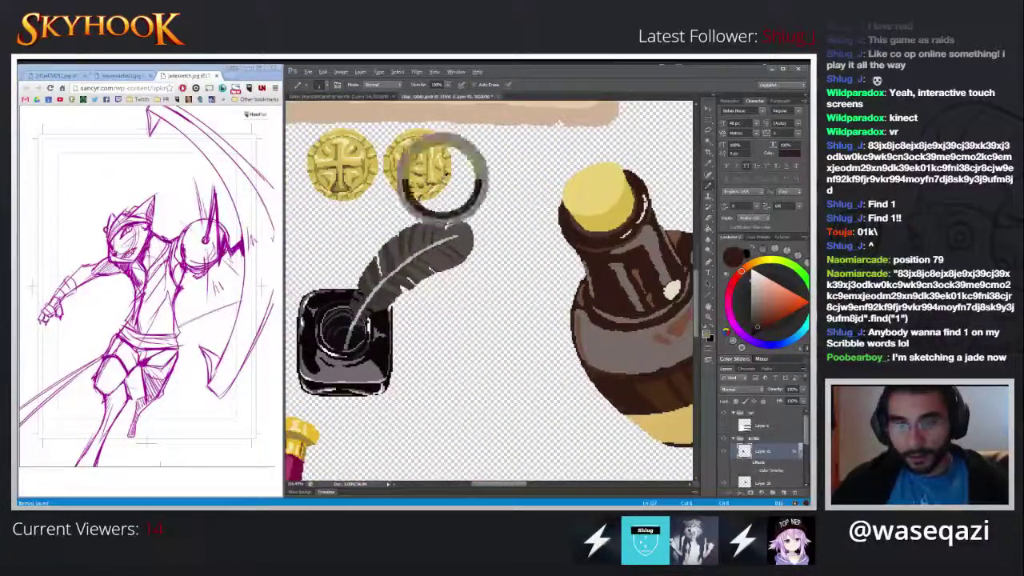
{"action": "left_click", "coordinate": [440, 171], "text": "alt"}
{"action": "key", "text": "g"}
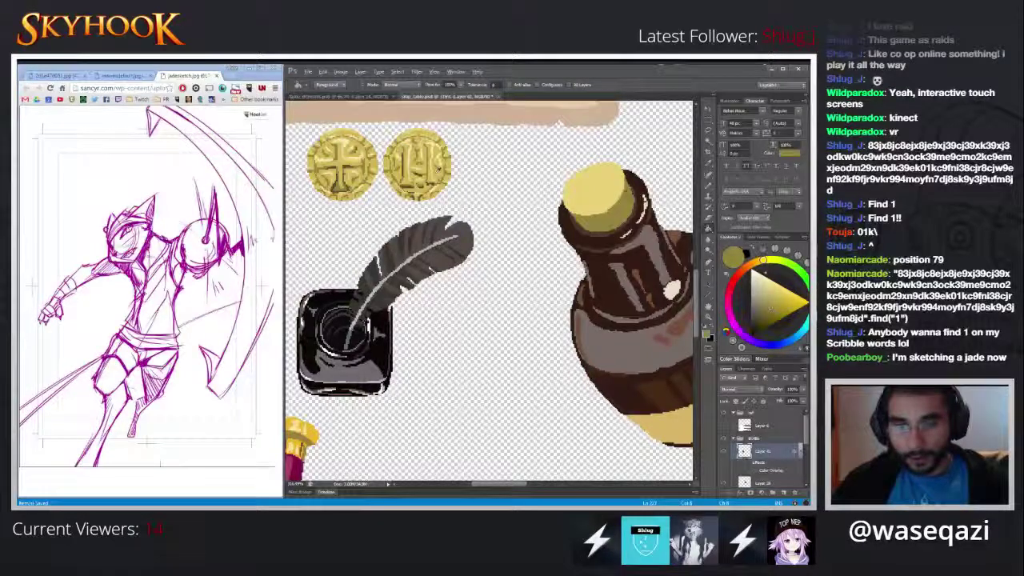
{"action": "left_click", "coordinate": [438, 169], "text": "alt"}
{"action": "left_click", "coordinate": [606, 186]}
{"action": "scroll", "coordinate": [499, 278], "scroll_direction": "down", "scroll_amount": 5}
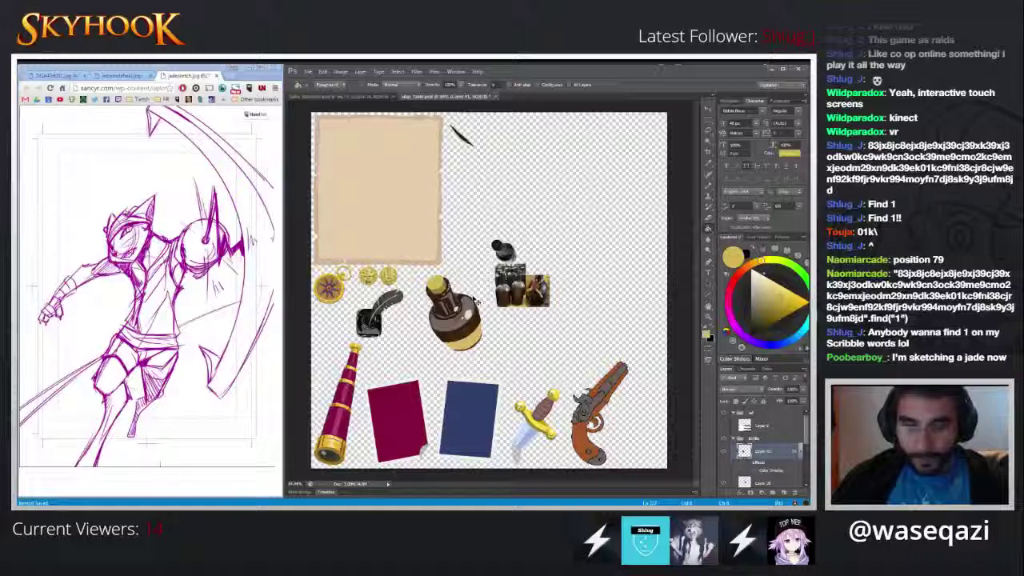
- Export the prop sheet for web as a PNG-24 with transparency, saving over ship_table.png
{"action": "key", "text": "ctrl+alt+shift+s"}
{"action": "key", "text": "Return"}
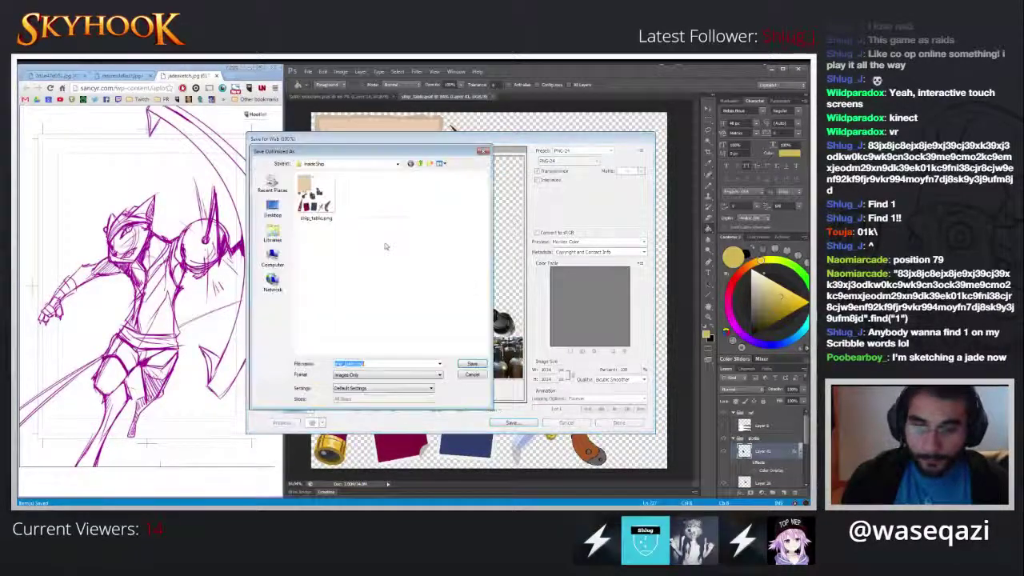
{"action": "key", "text": "Return"}
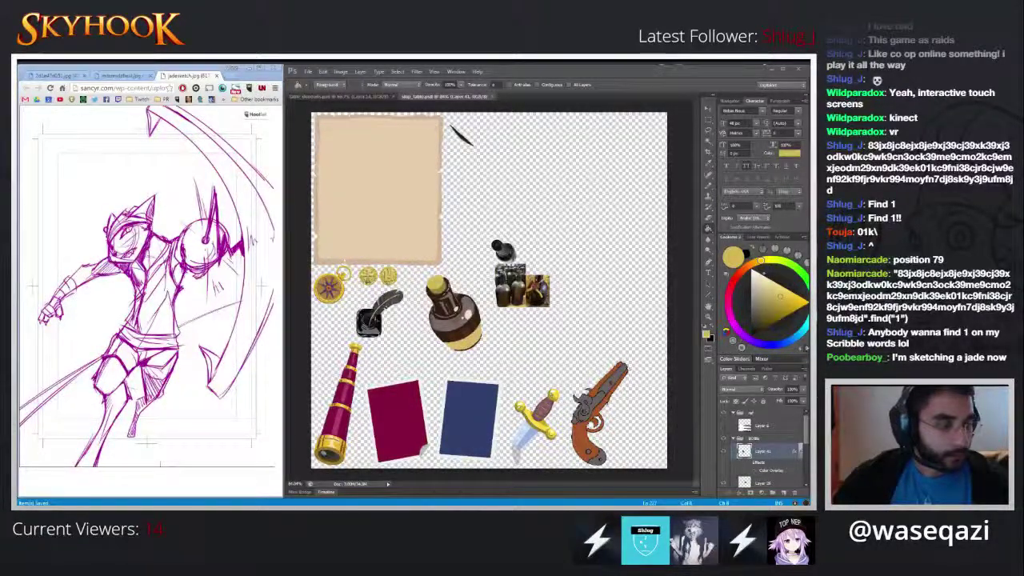
- Switch to Unity and run the game as far as the Deathmatch setup screen
{"action": "key", "text": "alt+Tab"}
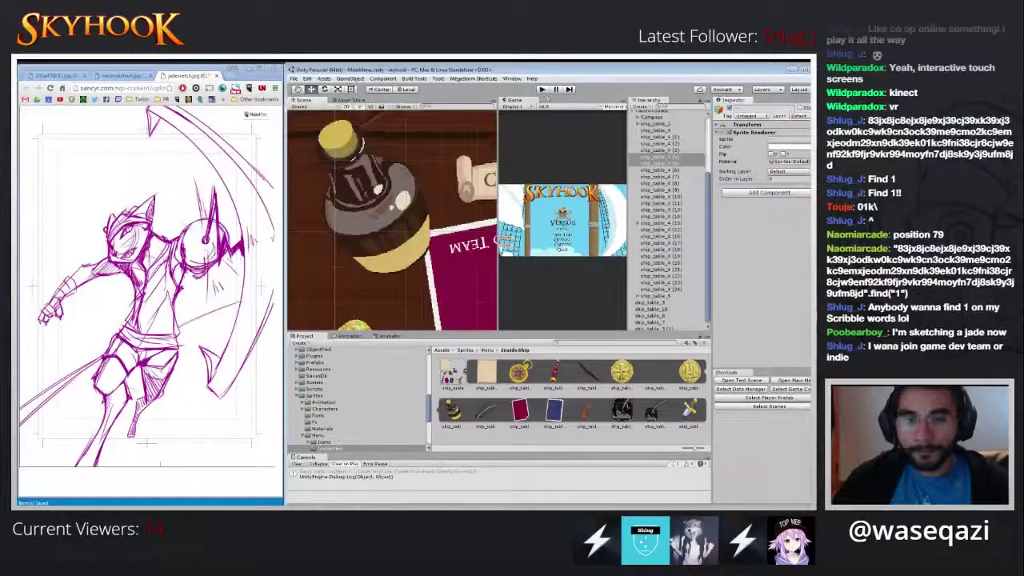
{"action": "left_click", "coordinate": [543, 89]}
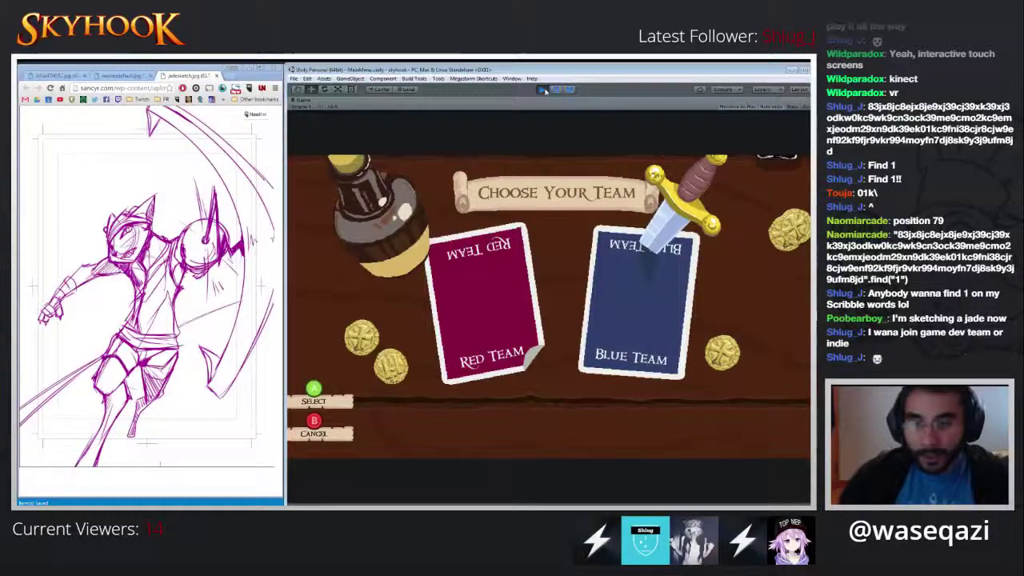
{"action": "key", "text": "Return"}
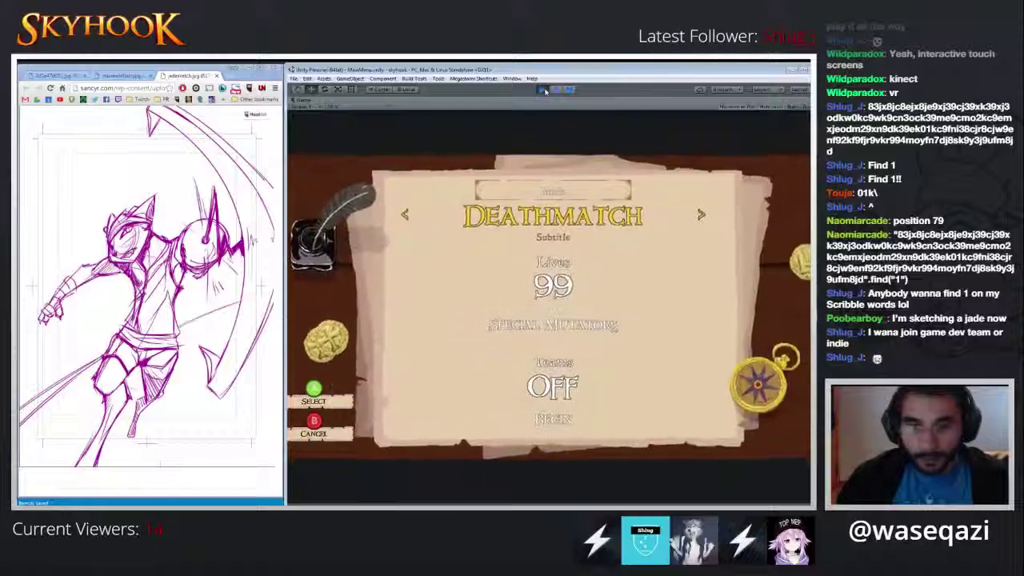
{"action": "key", "text": "Return"}
{"action": "key", "text": "Escape"}
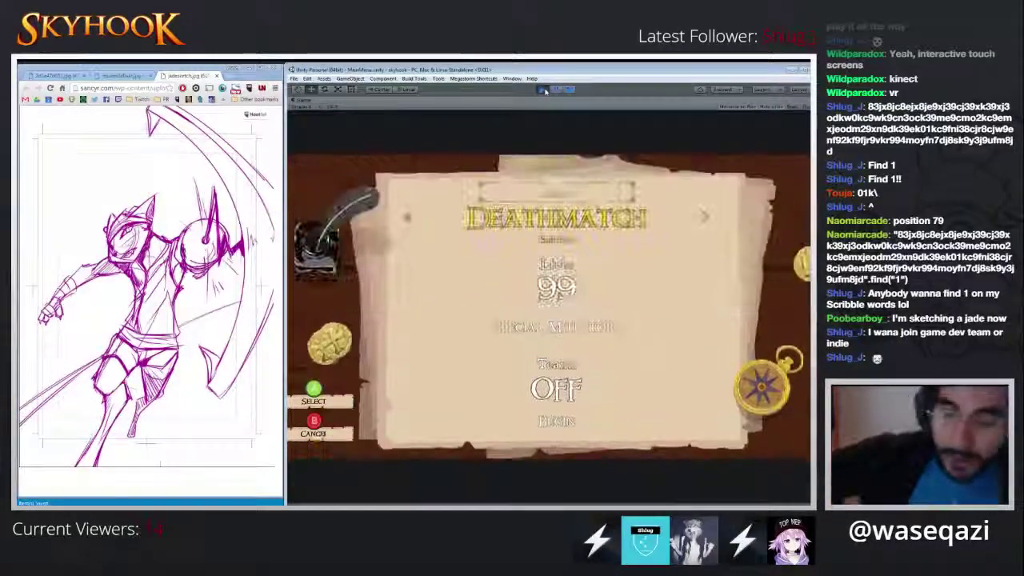
- Set the match lives to 2, enable teams, begin the match to check the bottle on Choose Your Team, and stop the game
{"action": "key", "text": "Down"}
{"action": "key", "text": "Left"}
{"action": "key", "text": "Left"}
{"action": "key", "text": "Left"}
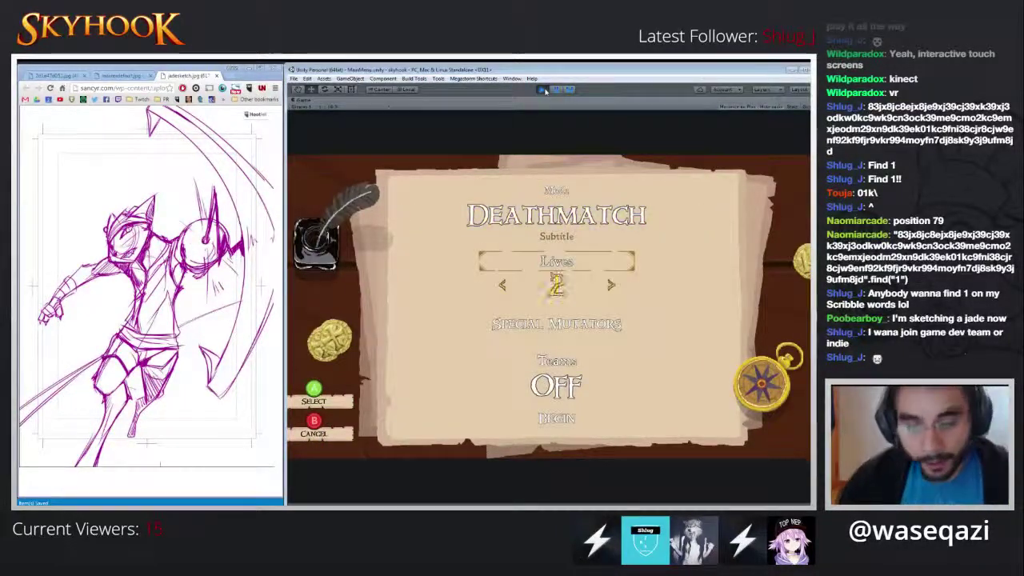
{"action": "key", "text": "Down"}
{"action": "key", "text": "Down"}
{"action": "key", "text": "Right"}
{"action": "key", "text": "Down"}
{"action": "key", "text": "Return"}
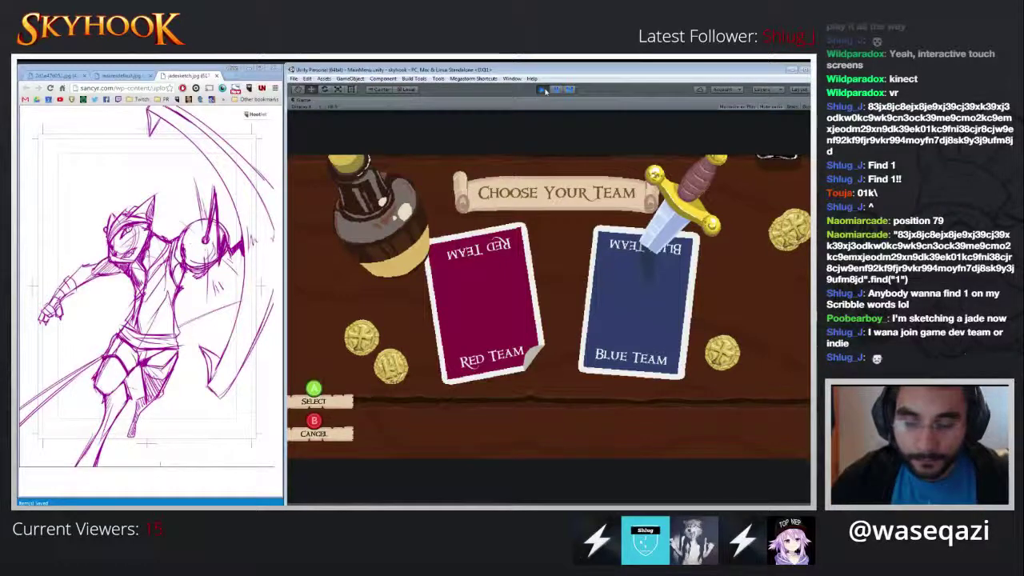
{"action": "left_click", "coordinate": [543, 90]}
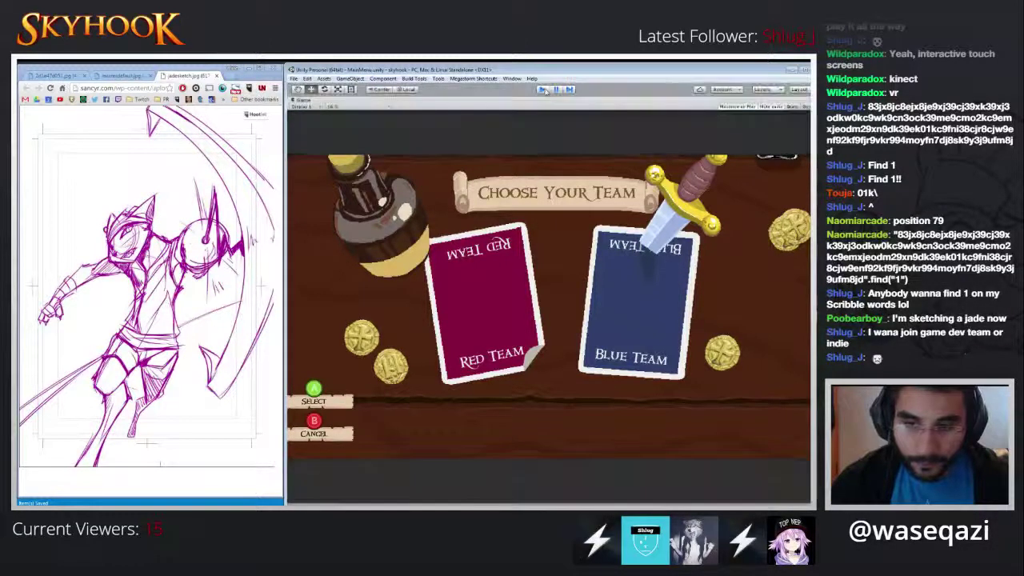
- Switch back to Photoshop and add a new empty layer above the bottle layer
{"action": "key", "text": "alt+Tab"}
{"action": "scroll", "coordinate": [439, 344], "scroll_direction": "up", "scroll_amount": 5}
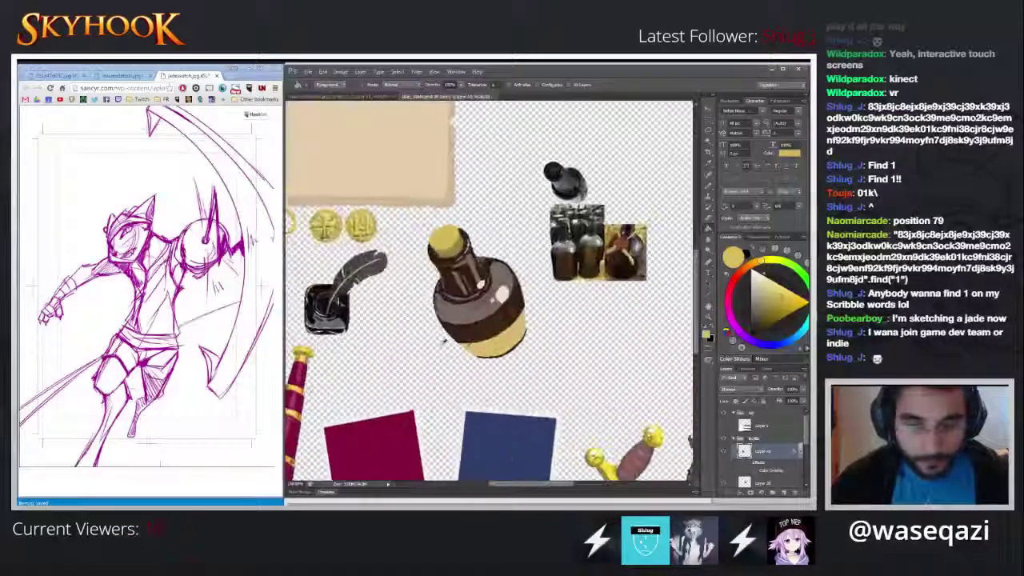
{"action": "left_click", "coordinate": [783, 492]}
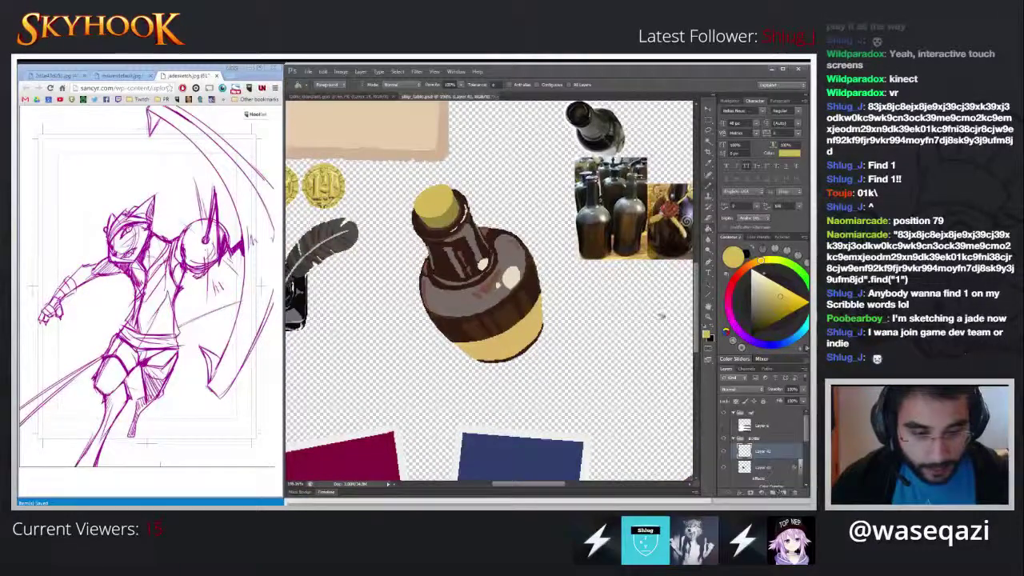
- Draw a long tapering shadow shape extending below the bottle's base on the new layer and fill it with black
{"action": "key", "text": "b"}
{"action": "left_click", "coordinate": [465, 365], "text": "alt"}
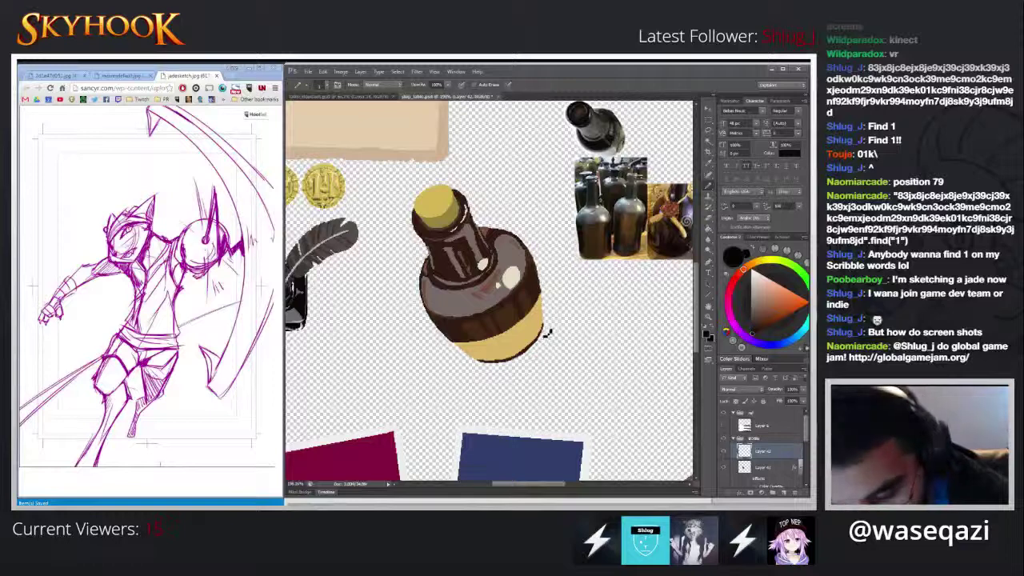
{"action": "mouse_move", "coordinate": [544, 328]}
{"action": "left_mouse_down"}
{"action": "mouse_move", "coordinate": [534, 418]}
{"action": "mouse_move", "coordinate": [517, 433]}
{"action": "mouse_move", "coordinate": [489, 402]}
{"action": "mouse_move", "coordinate": [481, 361]}
{"action": "mouse_move", "coordinate": [544, 329]}
{"action": "left_mouse_up"}
{"action": "key", "text": "g"}
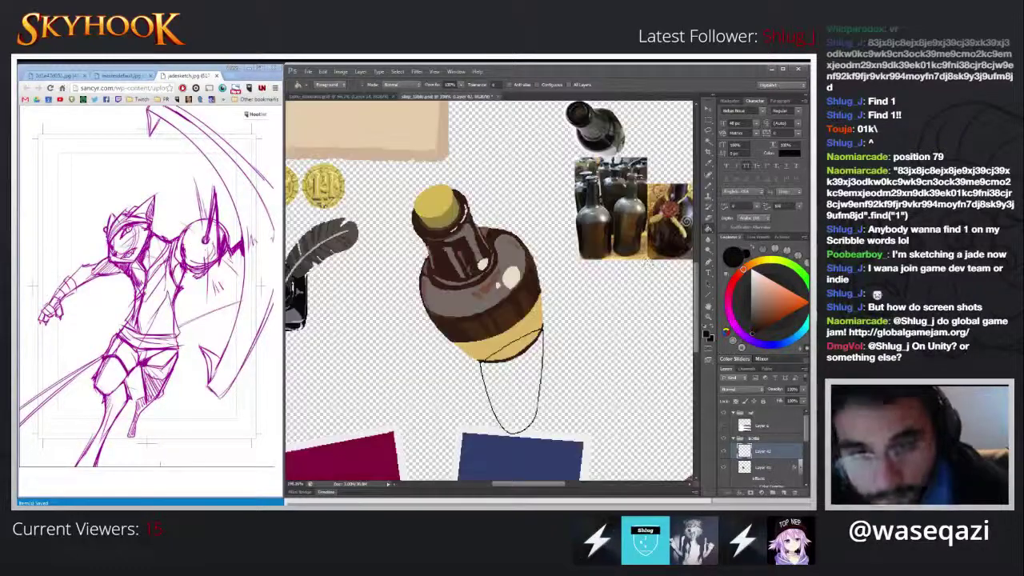
{"action": "left_click", "coordinate": [531, 382]}
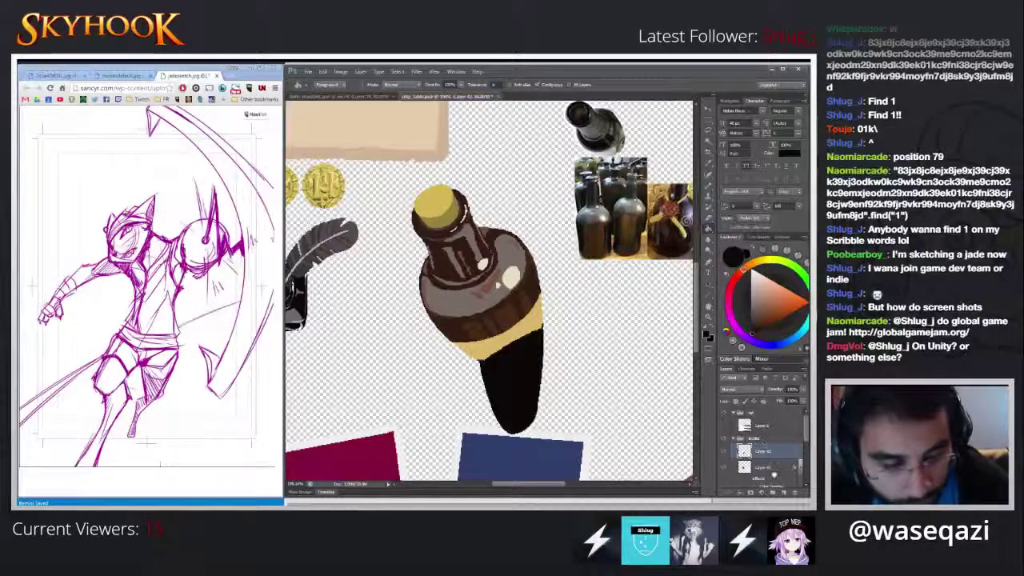
- Move the shadow layer beneath the bottle layer and lower its opacity to make the shadow semi-transparent
{"action": "left_click_drag", "start_coordinate": [774, 475], "coordinate": [774, 485]}
{"action": "left_click", "coordinate": [803, 389]}
{"action": "left_click", "coordinate": [777, 400]}
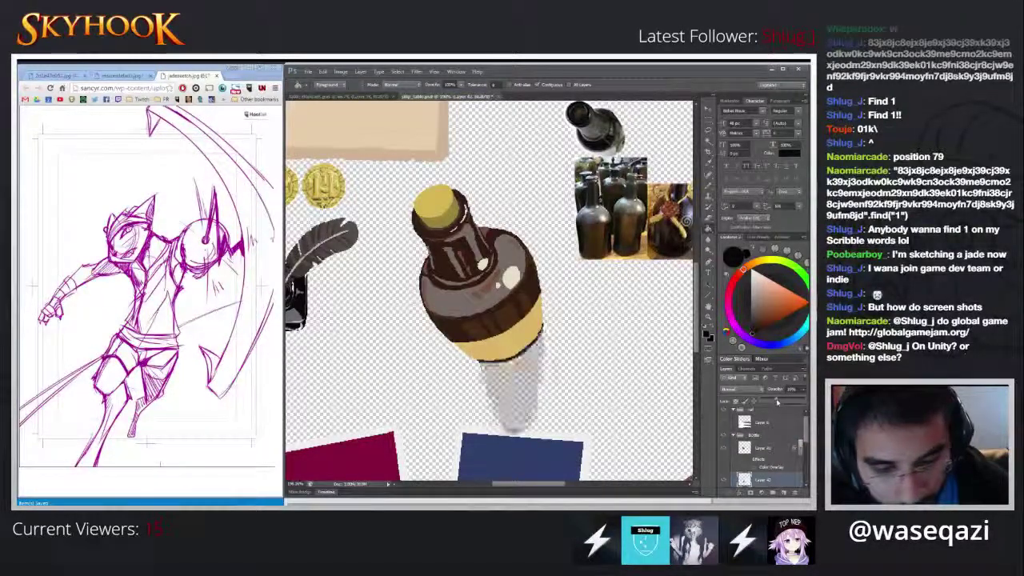
- Select the bottle and shadow layers together and move them slightly up and towards the inkwell on the prop sheet
{"action": "left_click", "coordinate": [765, 448], "text": "shift"}
{"action": "key", "text": "v"}
{"action": "left_click_drag", "start_coordinate": [497, 286], "coordinate": [496, 284]}
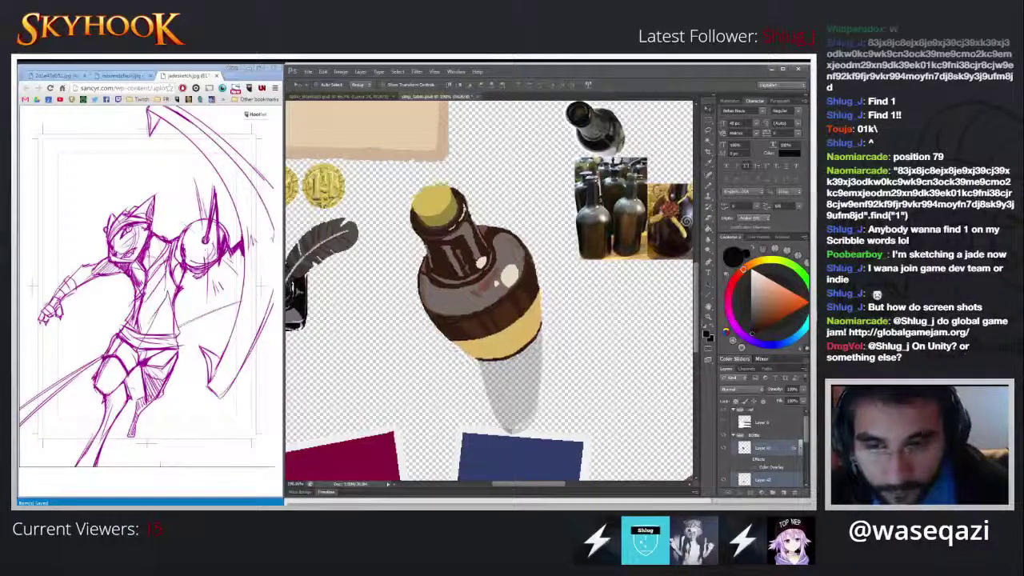
{"action": "left_click_drag", "start_coordinate": [542, 316], "coordinate": [542, 304]}
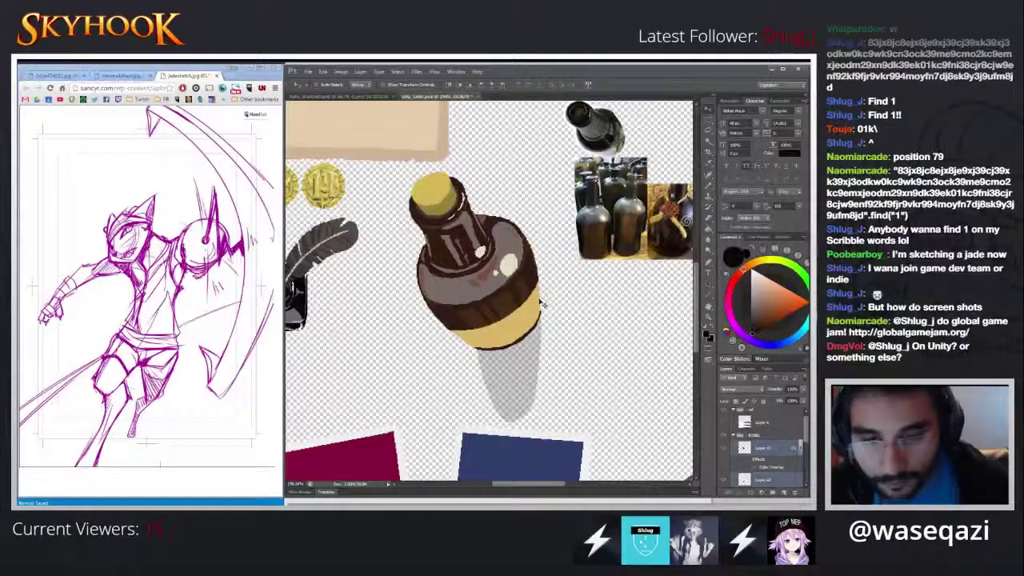
{"action": "key", "text": "ctrl+minus"}
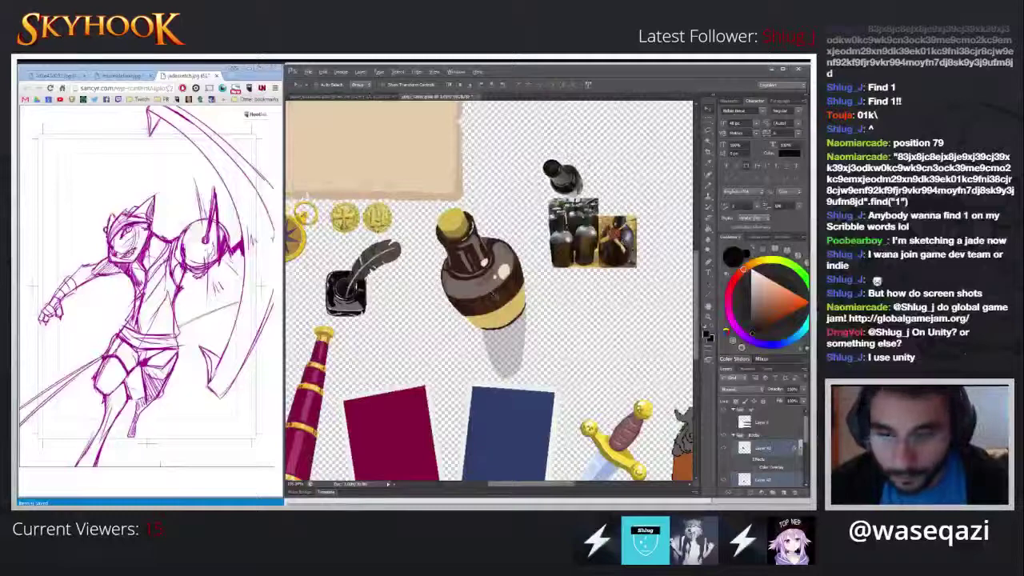
{"action": "left_click_drag", "start_coordinate": [495, 299], "coordinate": [480, 293]}
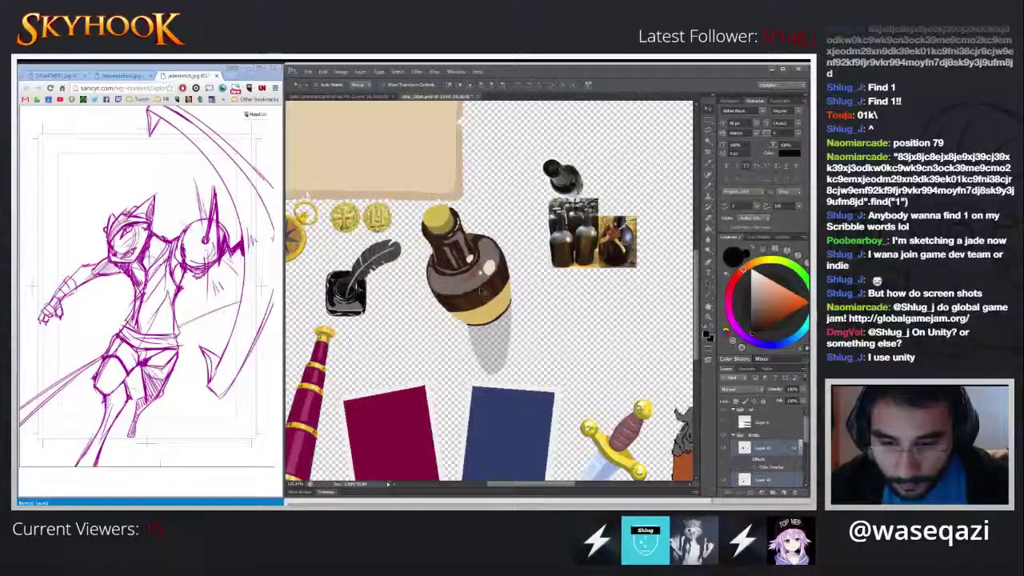
- On the bottle layer, tint the grey shoulder glass with a low-opacity reddish-brown sampled from its reflection
{"action": "key", "text": "ctrl+plus"}
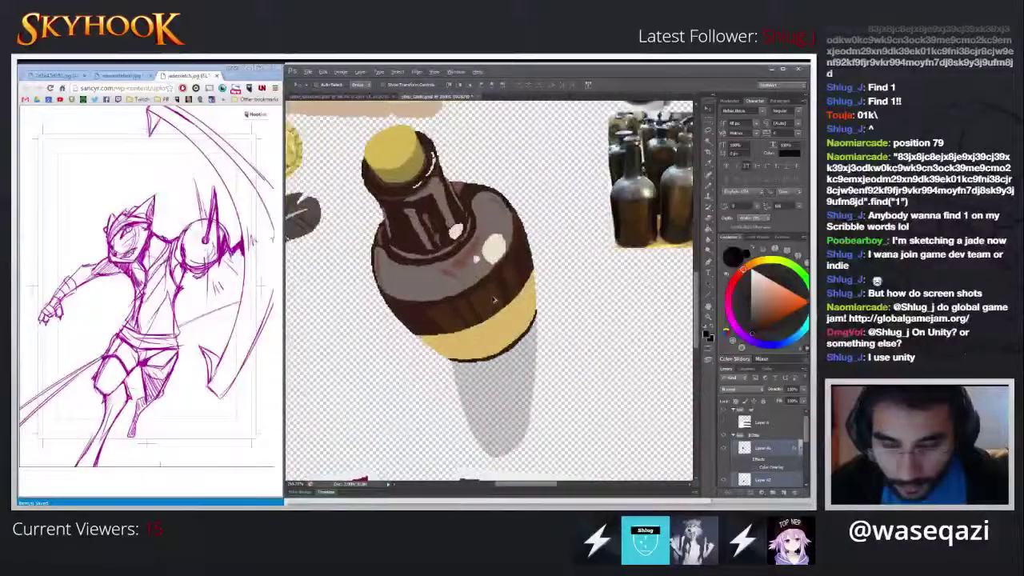
{"action": "left_click_drag", "start_coordinate": [493, 299], "coordinate": [516, 314]}
{"action": "left_click", "coordinate": [773, 451]}
{"action": "scroll", "coordinate": [774, 454], "scroll_direction": "down", "scroll_amount": 1}
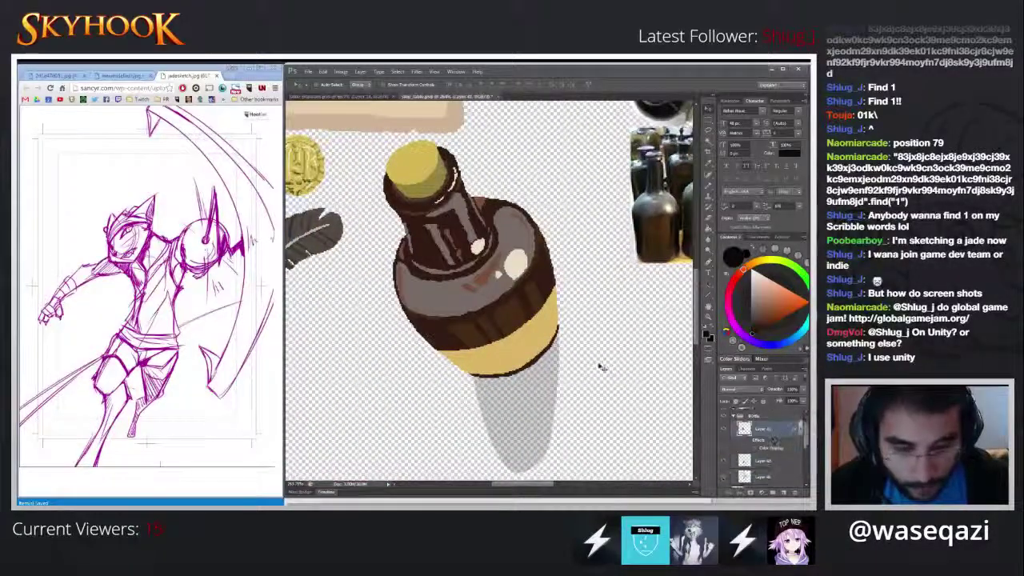
{"action": "key", "text": "g"}
{"action": "left_click", "coordinate": [494, 292], "text": "alt"}
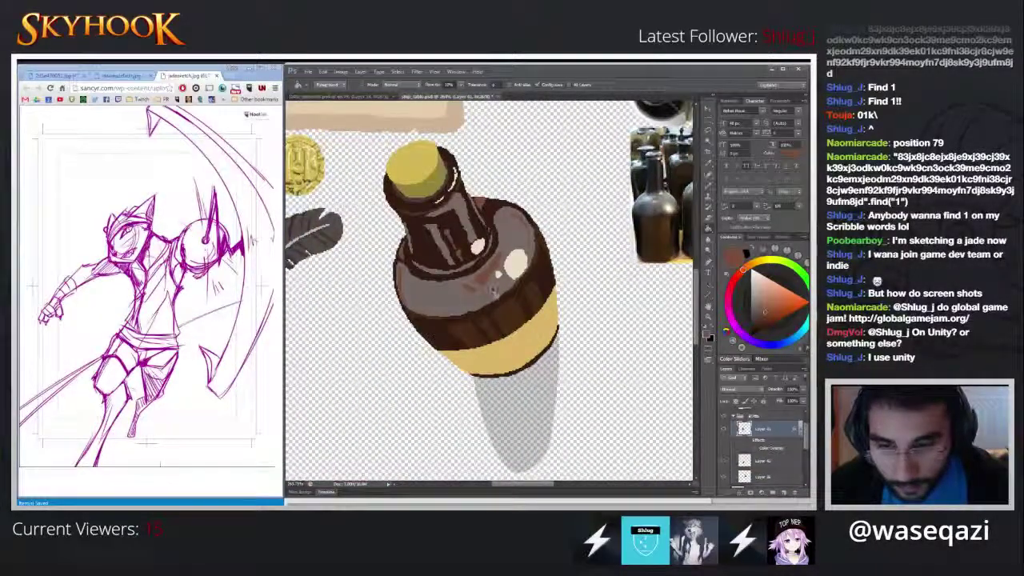
{"action": "left_click", "coordinate": [493, 292]}
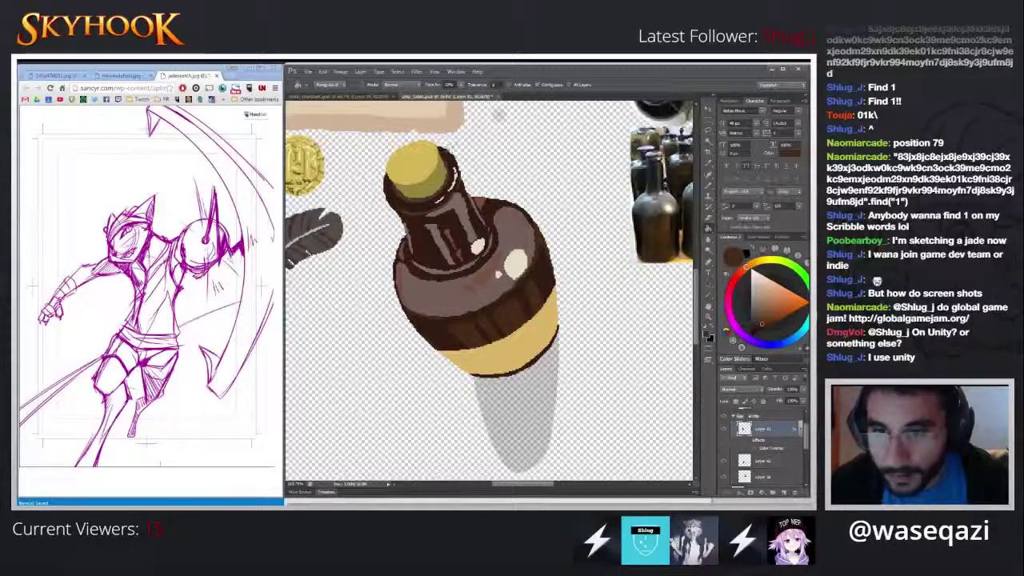
{"action": "left_click", "coordinate": [507, 227], "text": "alt"}
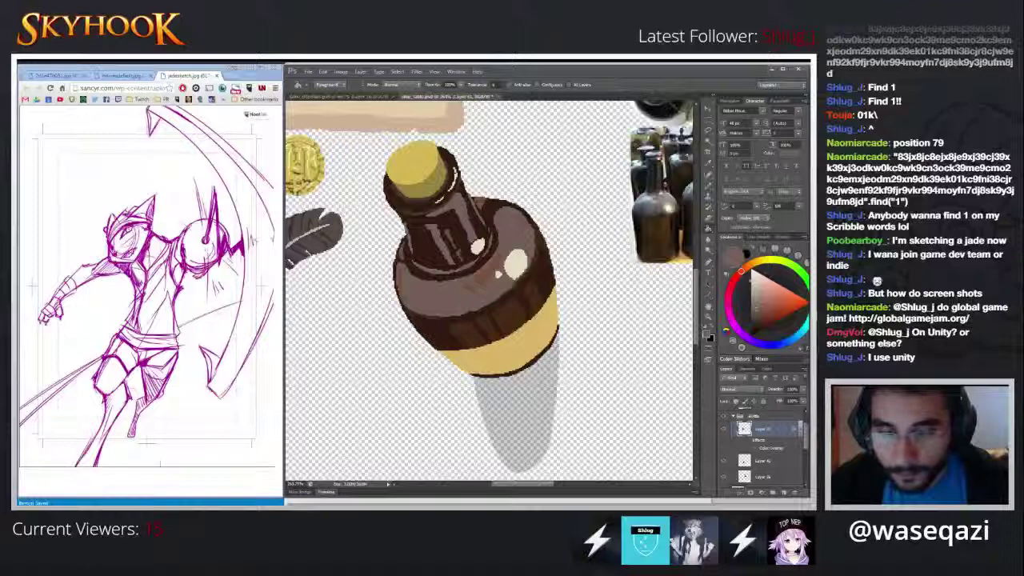
- Export the updated prop sheet with the bottle shadow for web as a transparent PNG-24, overwriting the existing file
{"action": "key", "text": "ctrl+0"}
{"action": "key", "text": "ctrl+alt+shift+s"}
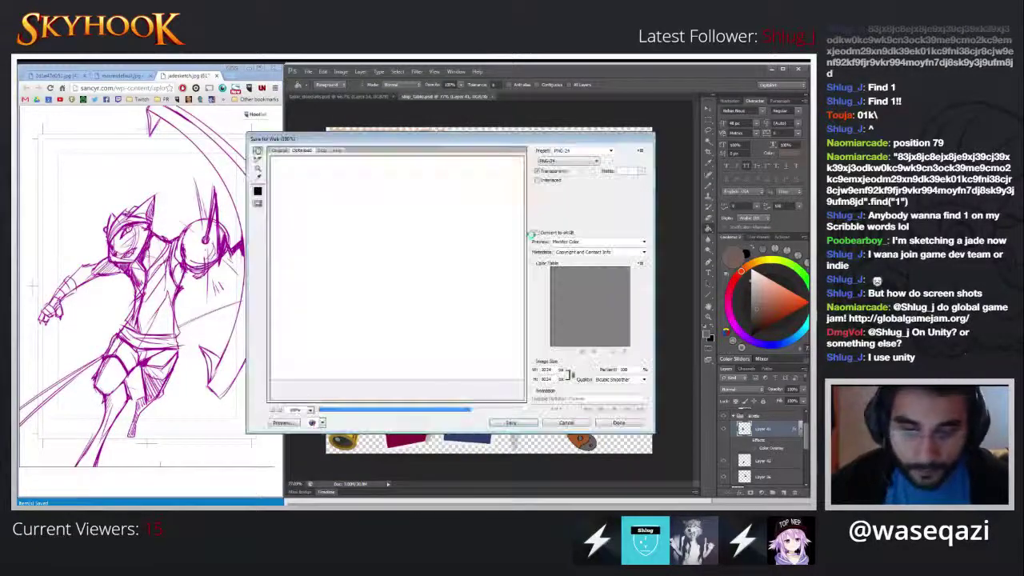
{"action": "key", "text": "Return"}
{"action": "key", "text": "Return"}
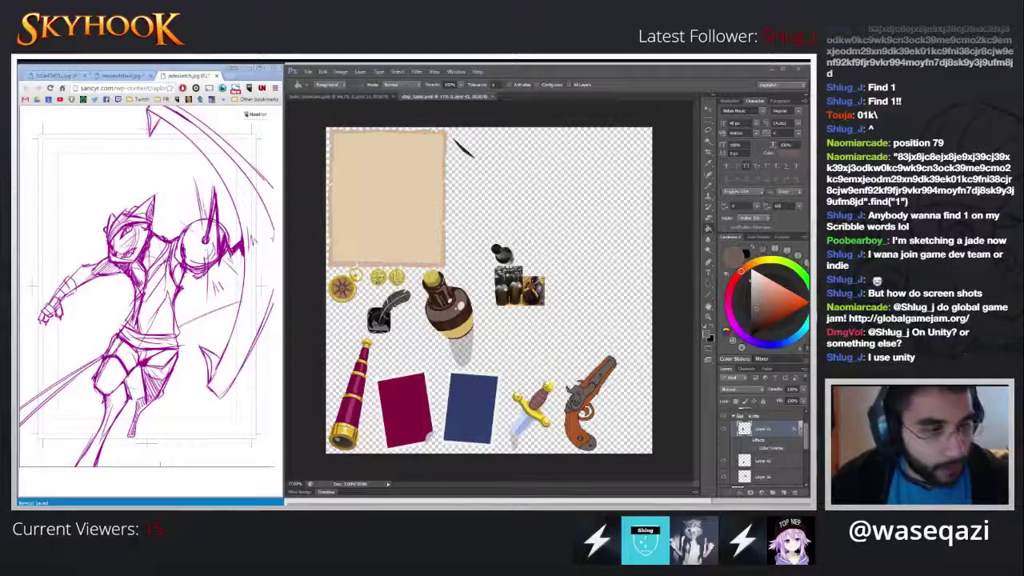
- Switch to Unity, open the ship_table sprite sheet in the Sprite Editor and show its alpha channel around the bottle
{"action": "key", "text": "alt+Tab"}
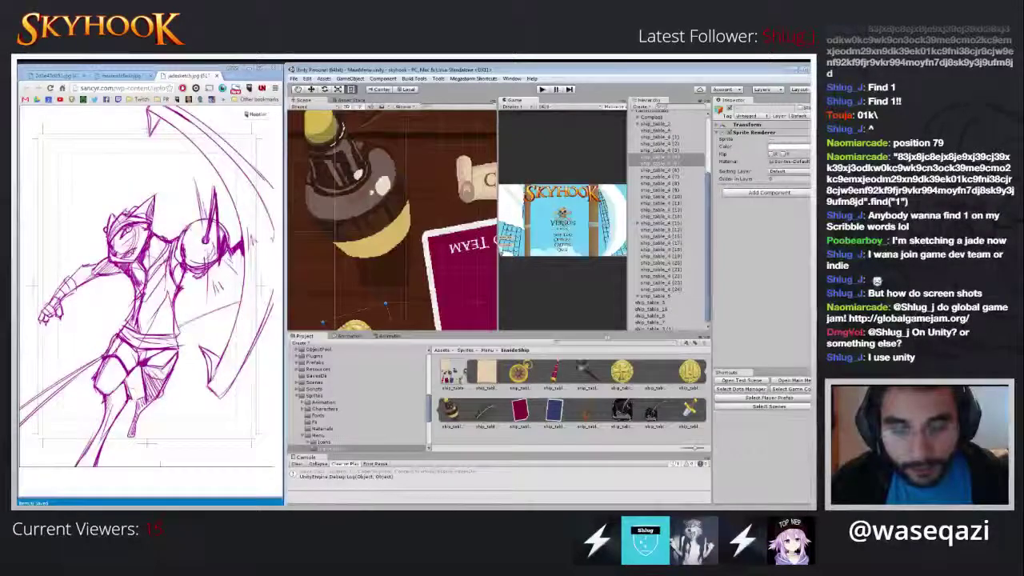
{"action": "left_click", "coordinate": [453, 373]}
{"action": "left_click", "coordinate": [798, 158]}
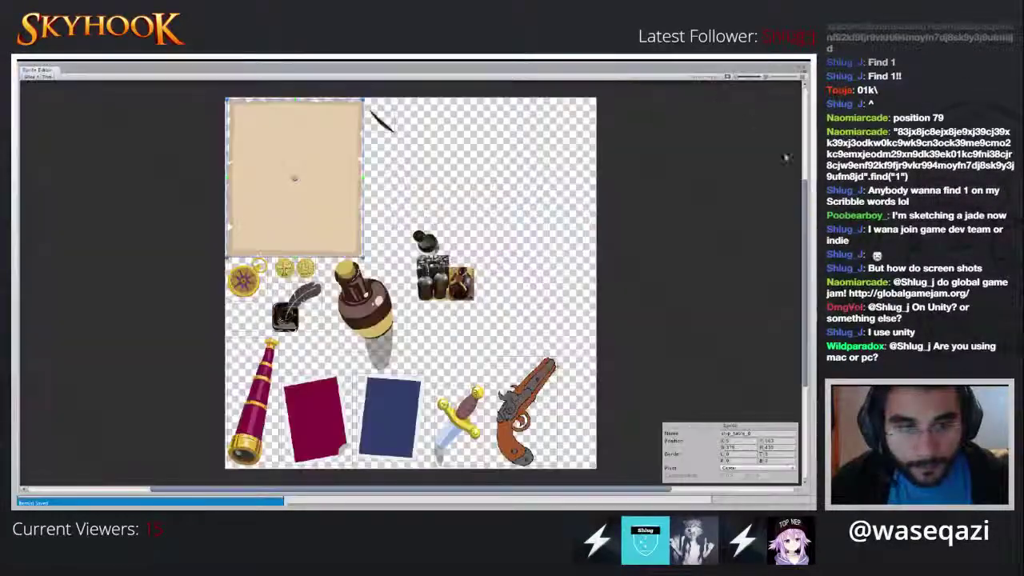
{"action": "left_click", "coordinate": [727, 78]}
{"action": "scroll", "coordinate": [377, 280], "scroll_direction": "up", "scroll_amount": 5}
- Extend the bottle's sprite slice to include the whole shadow, trim it to the artwork and apply the change
{"action": "left_click", "coordinate": [378, 279]}
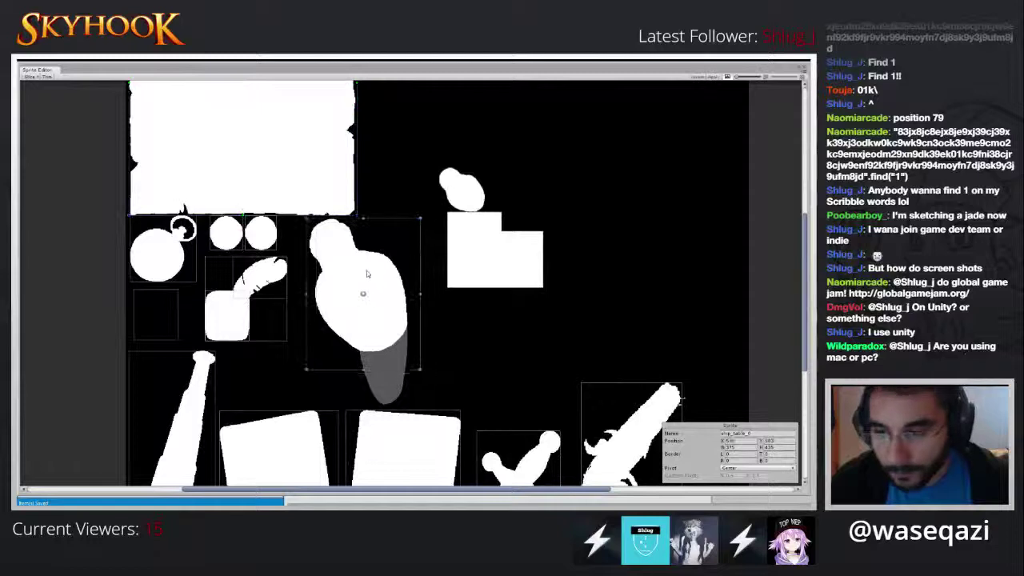
{"action": "left_click_drag", "start_coordinate": [430, 376], "coordinate": [433, 406]}
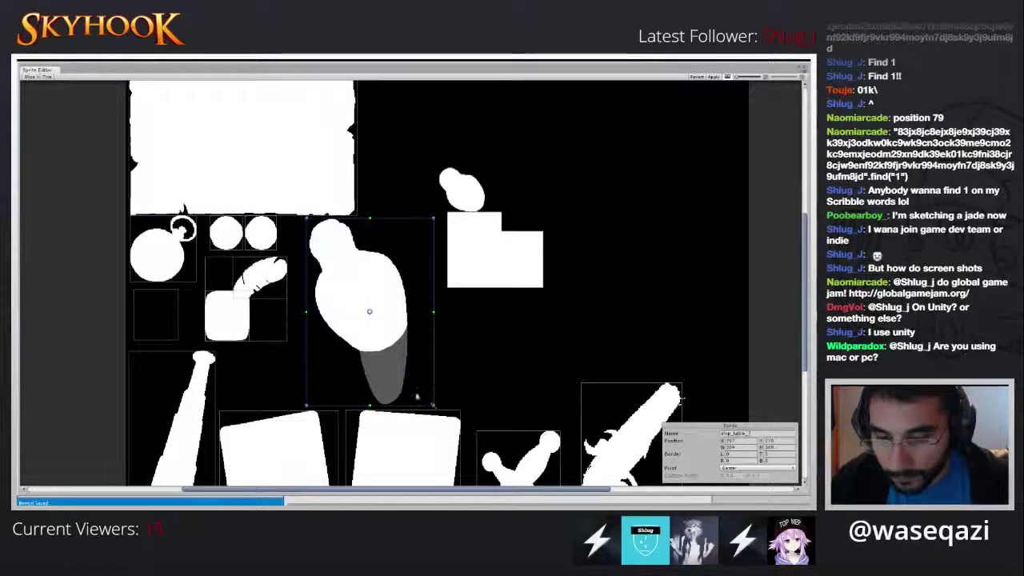
{"action": "left_click", "coordinate": [48, 77]}
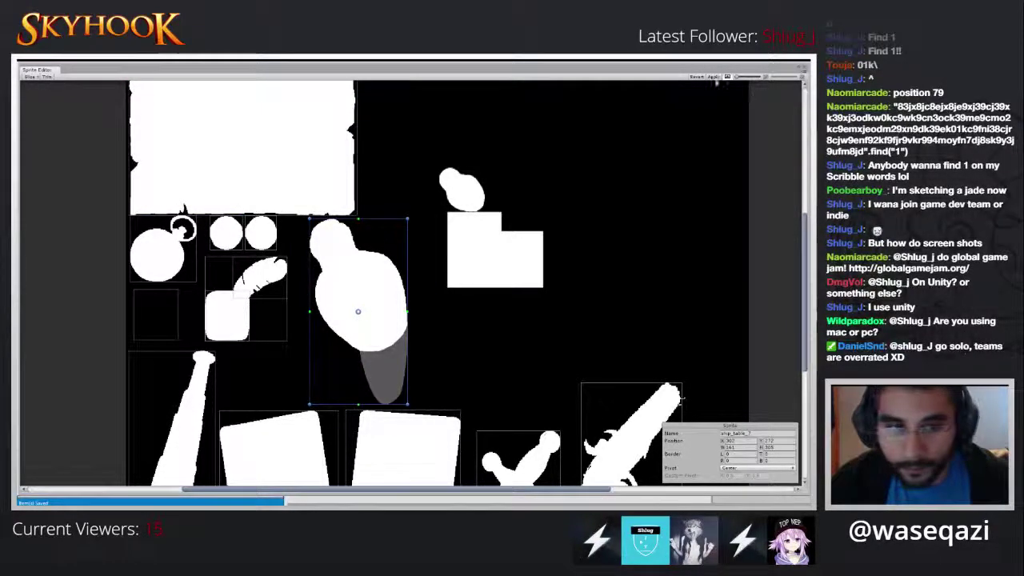
{"action": "left_click", "coordinate": [803, 69]}
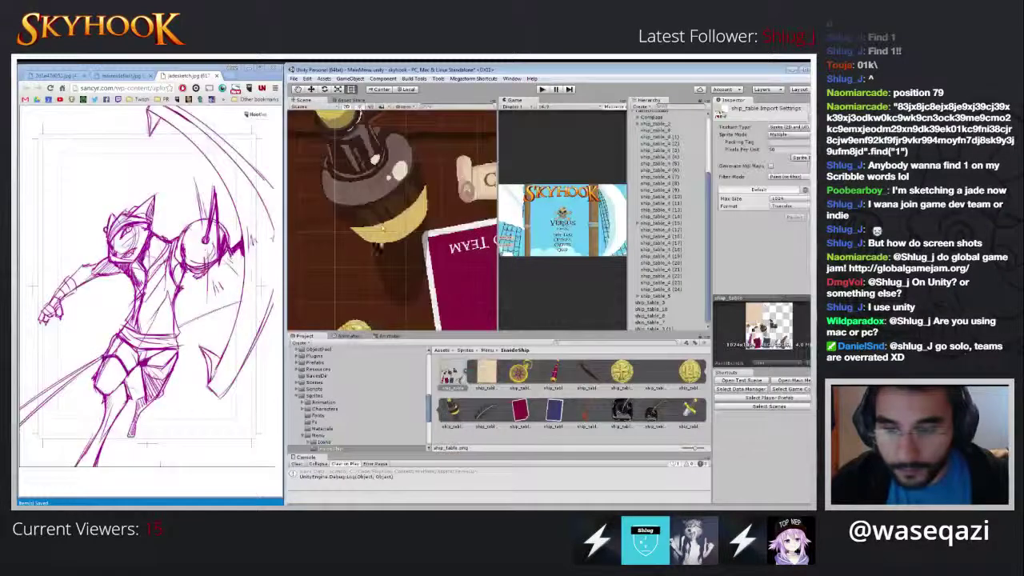
- Run the game to check the bottle and its shadow on the Choose Your Team screen, and stop it
{"action": "scroll", "coordinate": [389, 259], "scroll_direction": "down", "scroll_amount": 8}
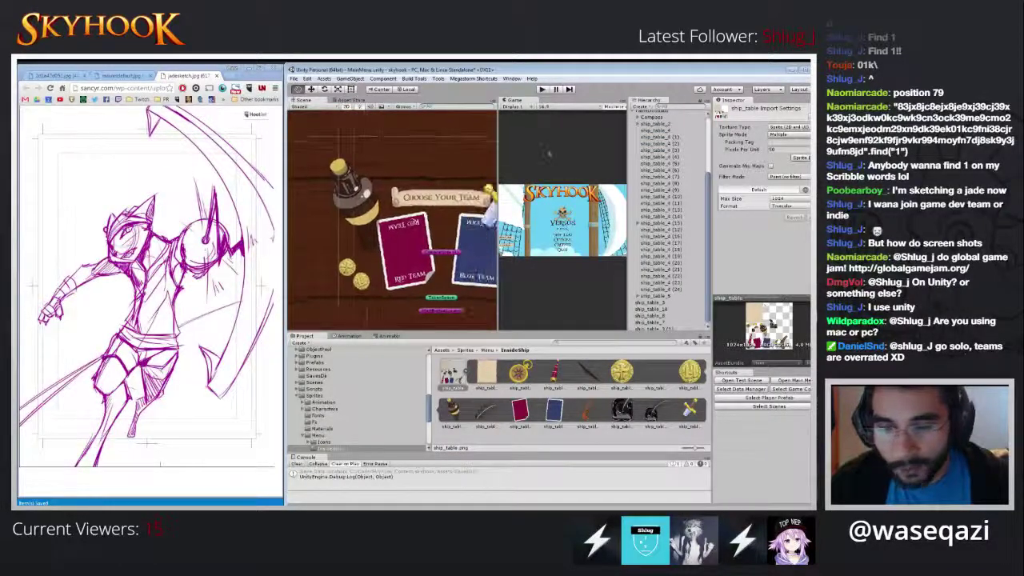
{"action": "left_click", "coordinate": [543, 88]}
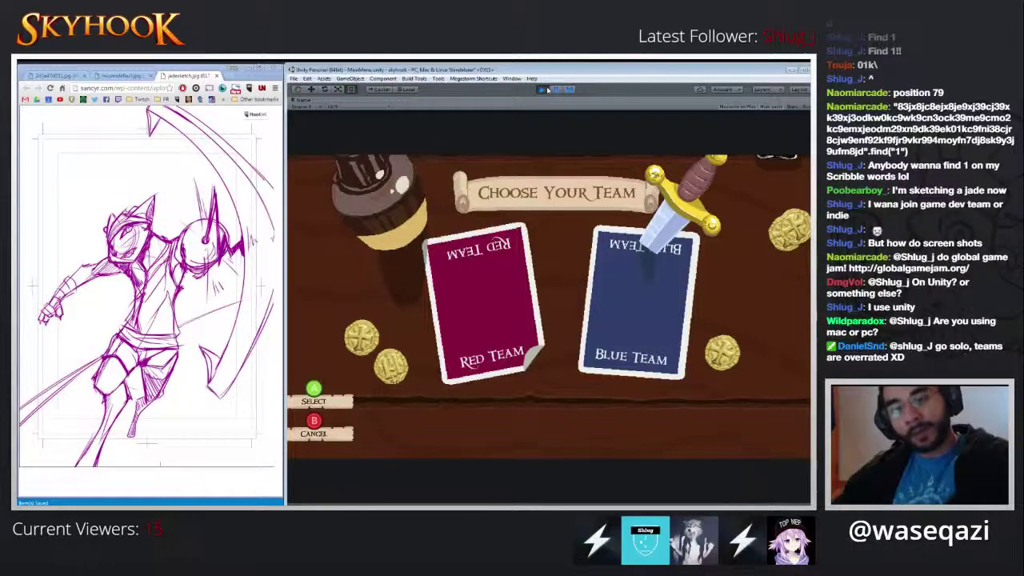
{"action": "left_click", "coordinate": [547, 91]}
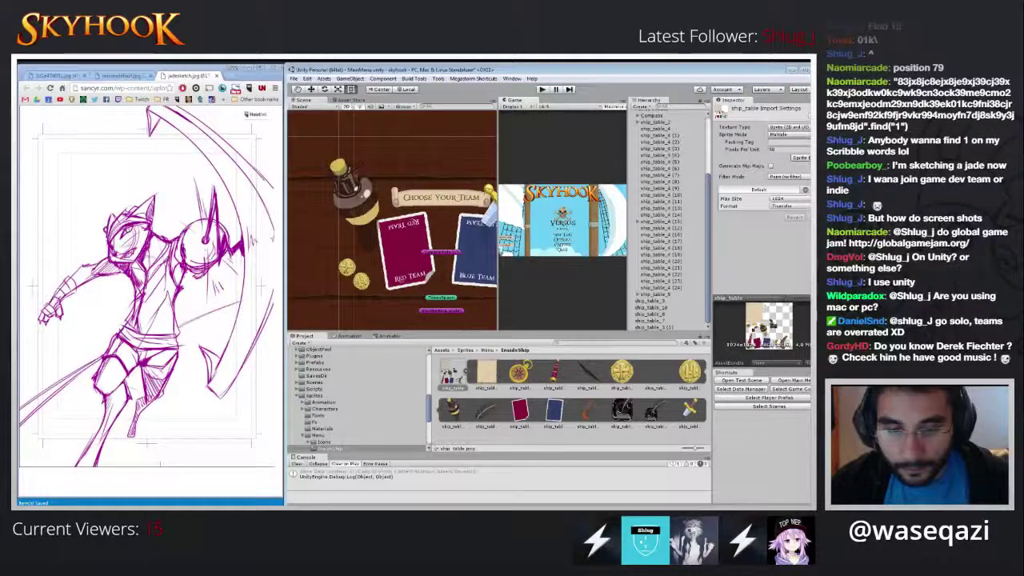
- Select the bottle sprite in the scene and move it slightly closer to the Red Team card
{"action": "left_click", "coordinate": [641, 325]}
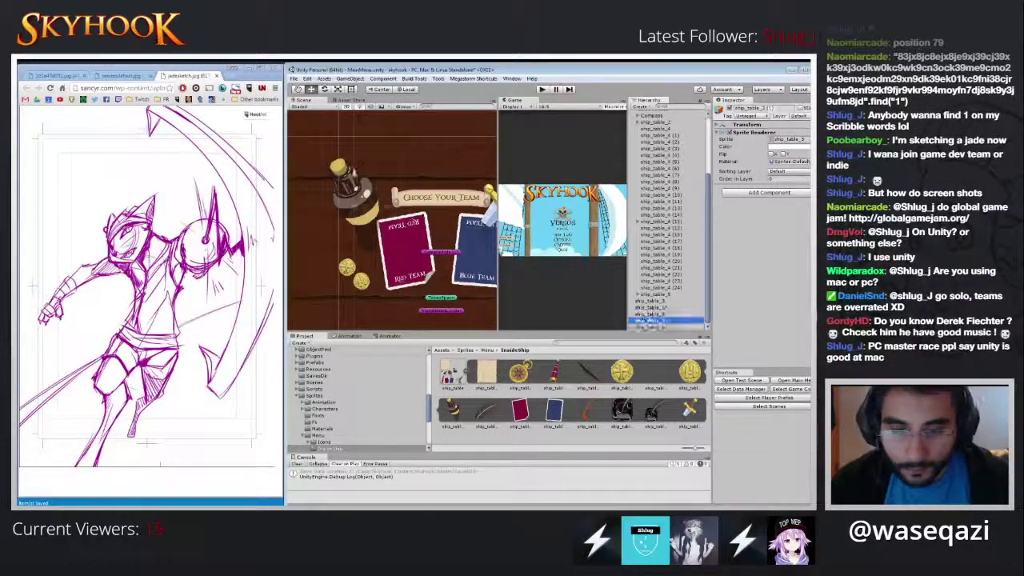
{"action": "left_click", "coordinate": [356, 204]}
{"action": "mouse_move", "coordinate": [359, 215]}
{"action": "left_mouse_down"}
{"action": "mouse_move", "coordinate": [363, 226]}
{"action": "mouse_move", "coordinate": [364, 203]}
{"action": "mouse_move", "coordinate": [364, 214]}
{"action": "left_mouse_up"}
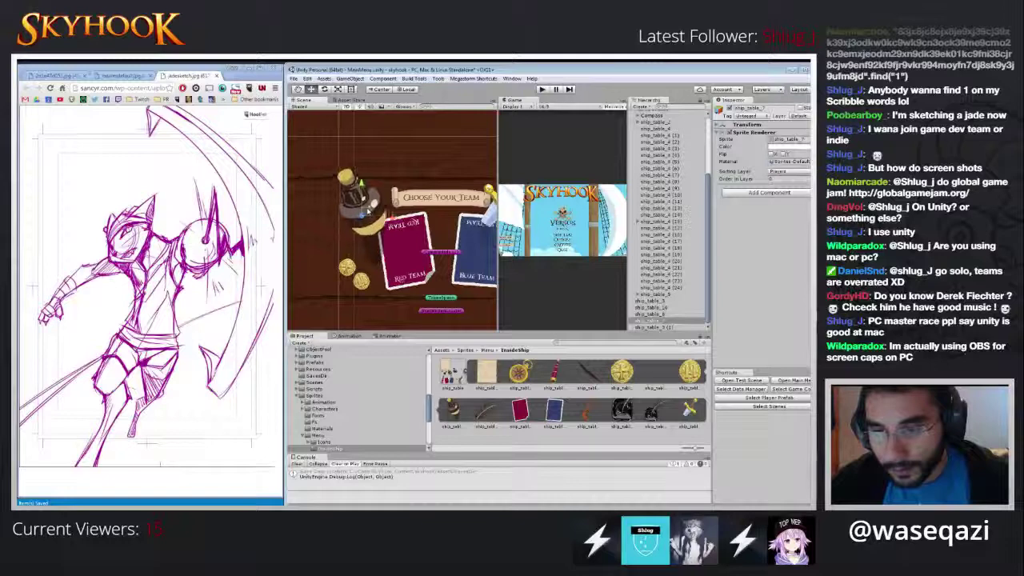
- Run the game to check the bottle on Choose Your Team, and go through Deathmatch setup to the character selection screen
{"action": "left_click", "coordinate": [540, 89]}
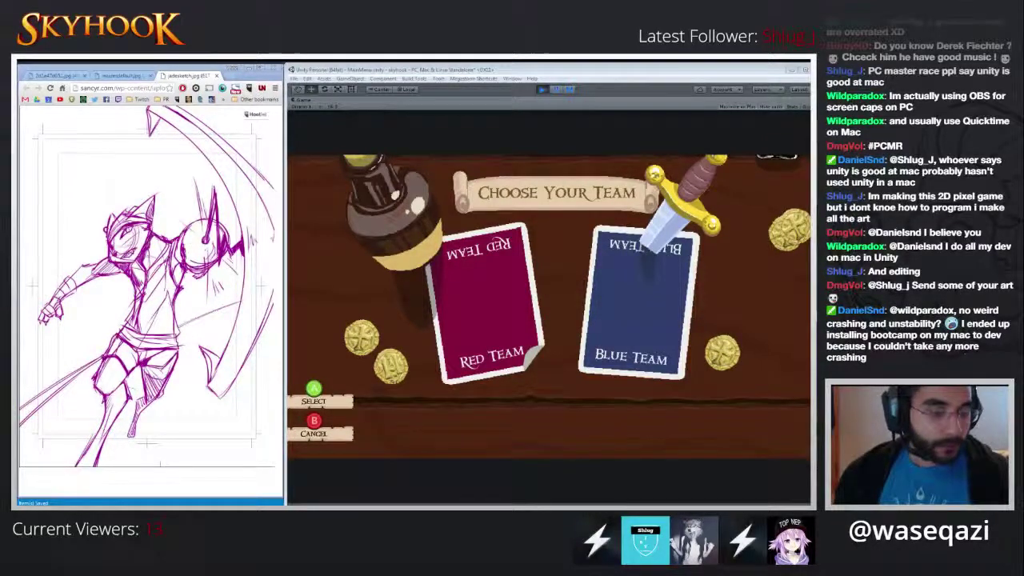
{"action": "left_click", "coordinate": [690, 71]}
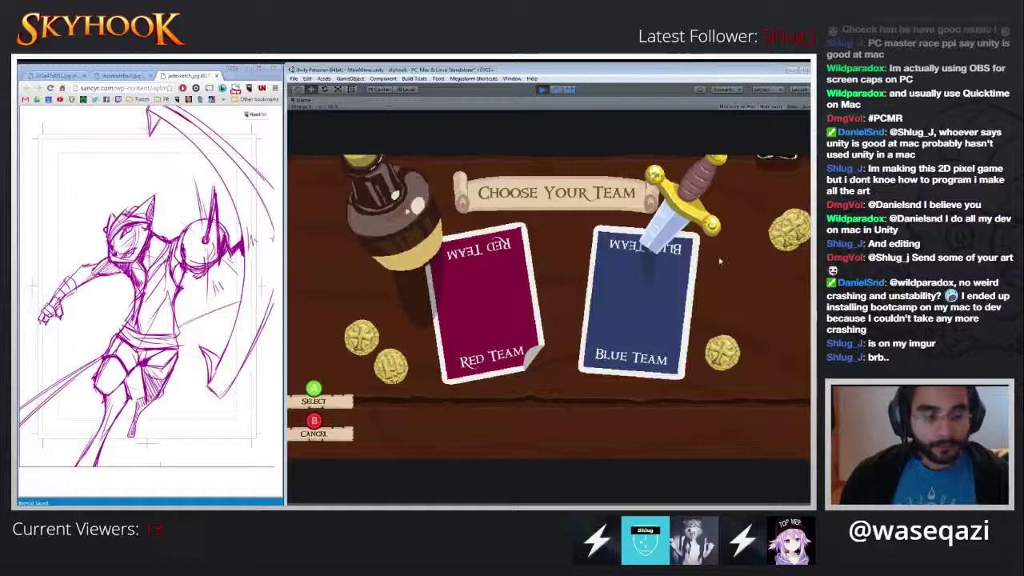
{"action": "key", "text": "Return"}
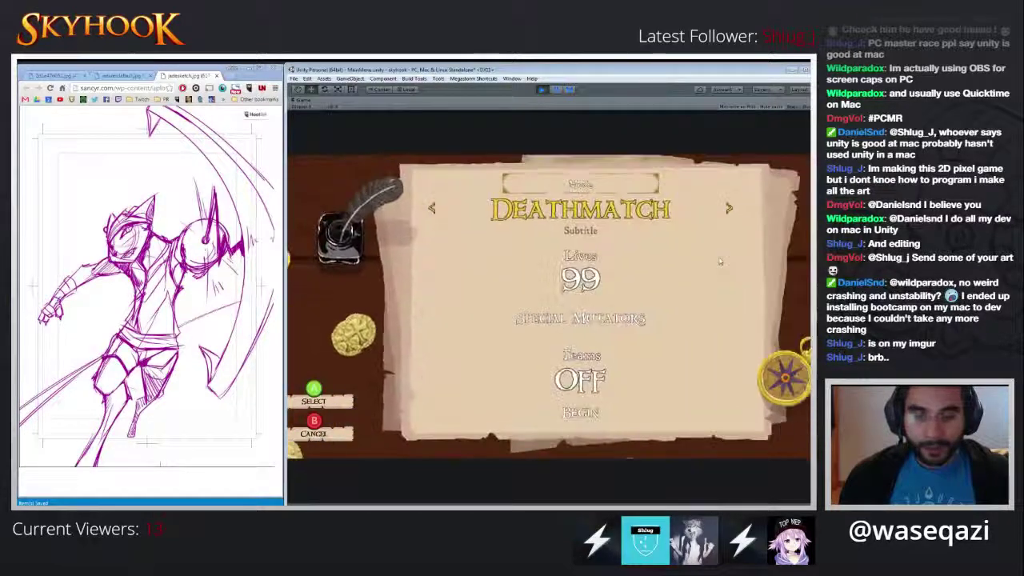
{"action": "key", "text": "Return"}
{"action": "key", "text": "Return"}
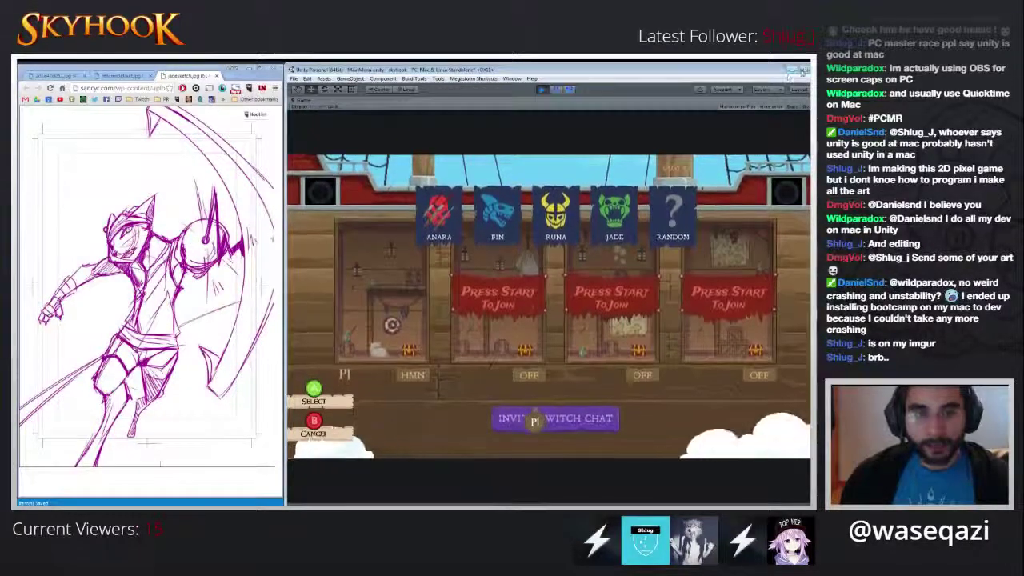
- Maximize the Unity window, try the Invite Twitch Chat option in the running game and stop the game
{"action": "left_click", "coordinate": [791, 71]}
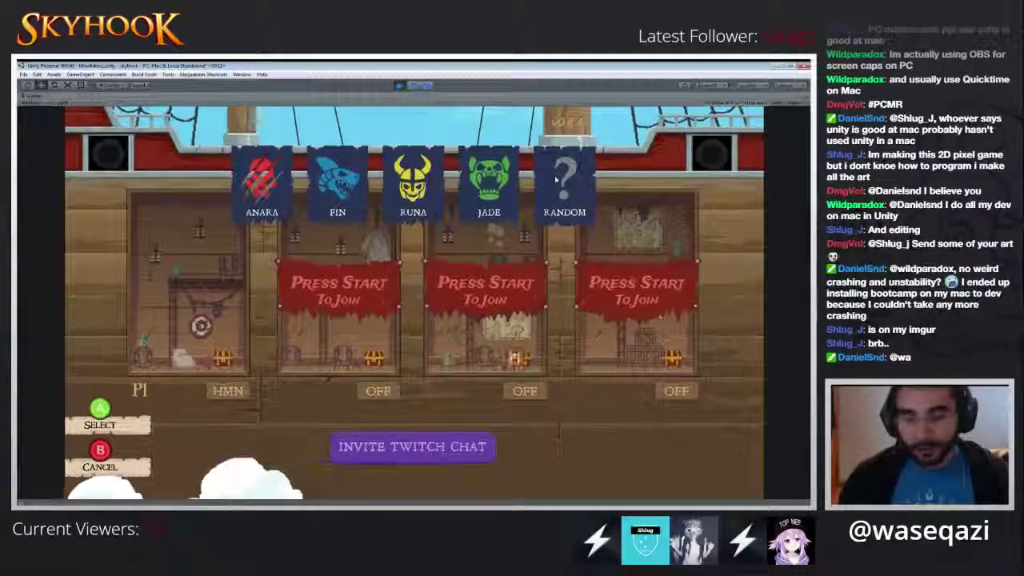
{"action": "key", "text": "Return"}
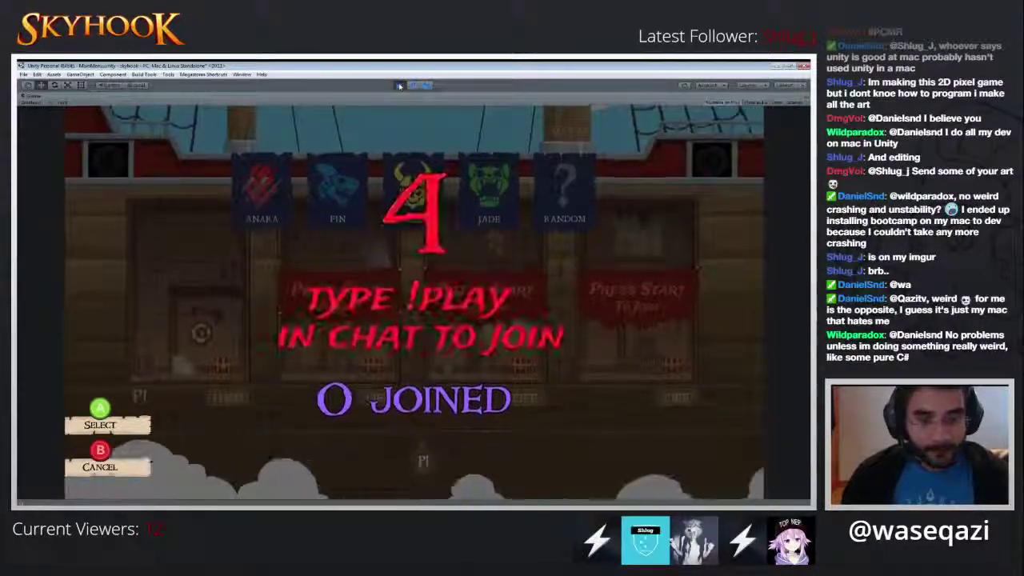
{"action": "left_click", "coordinate": [399, 85]}
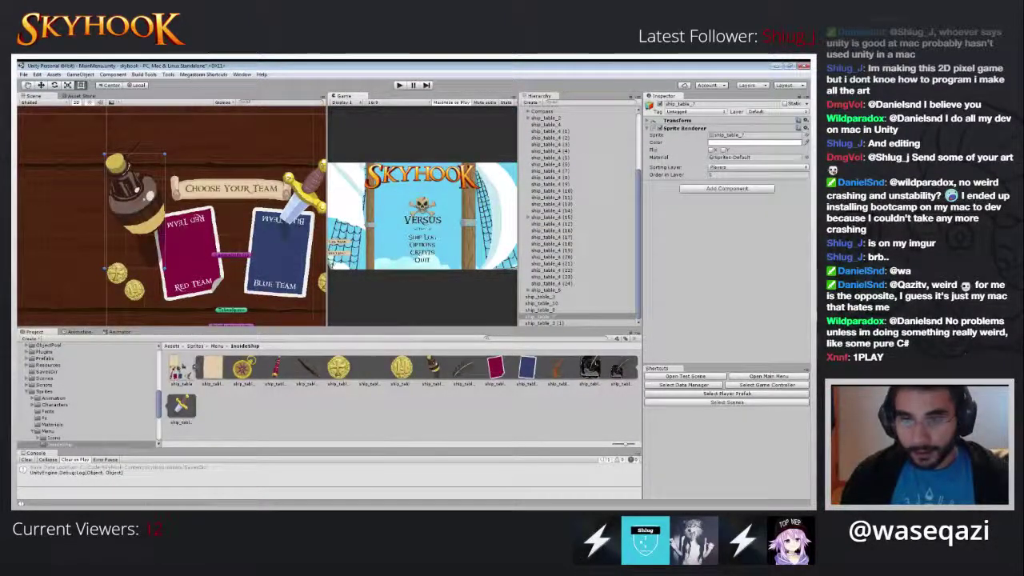
- Set the GameController's Debug Menu State to None
{"action": "scroll", "coordinate": [584, 172], "scroll_direction": "up", "scroll_amount": 4}
{"action": "left_click", "coordinate": [588, 166]}
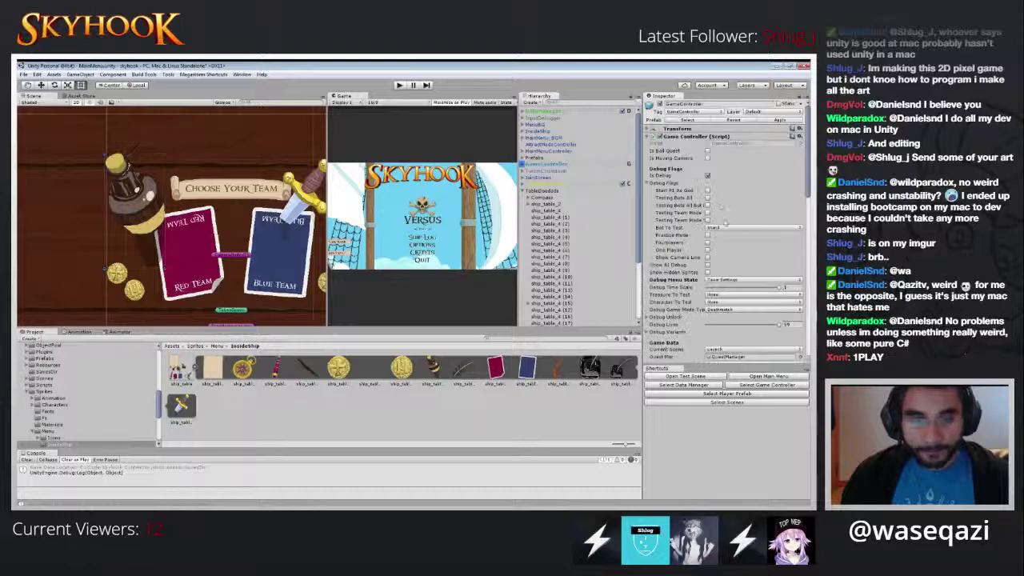
{"action": "left_click", "coordinate": [721, 281]}
{"action": "left_click", "coordinate": [727, 288]}
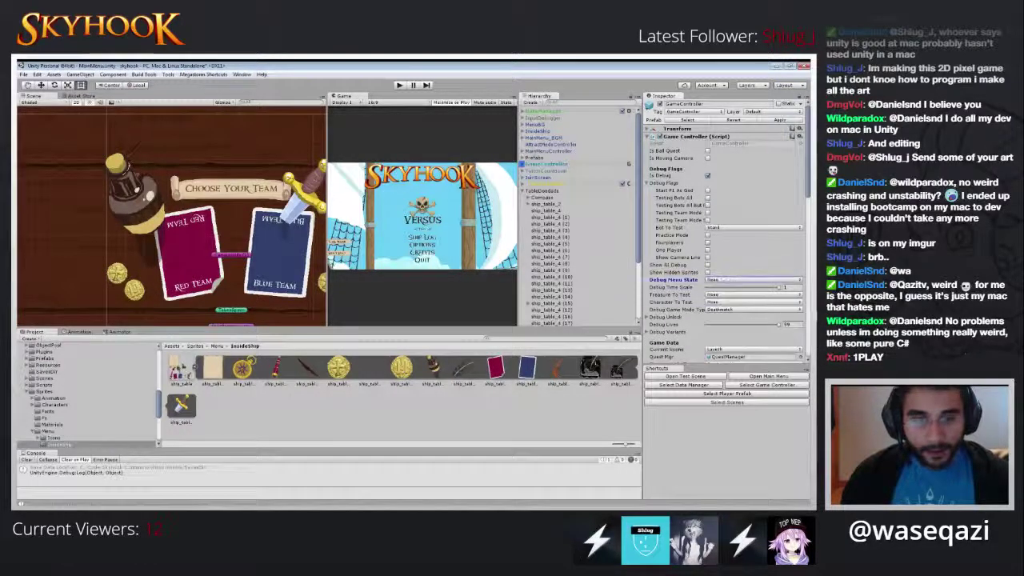
- Open the GameController script, save it with DisableDebug() called at the start of Awake, and return to Unity
{"action": "left_click", "coordinate": [732, 145]}
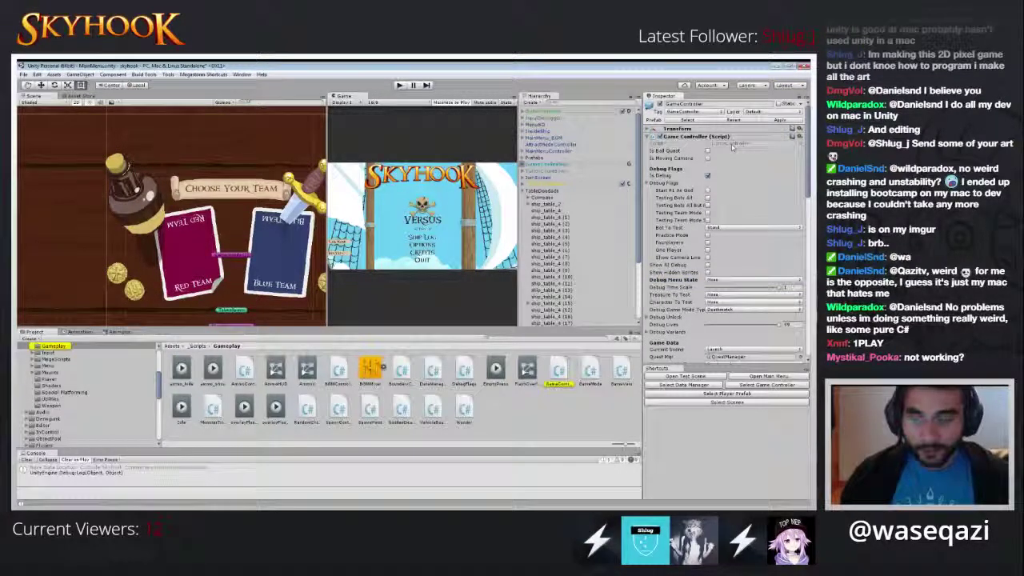
{"action": "key", "text": "alt+Tab"}
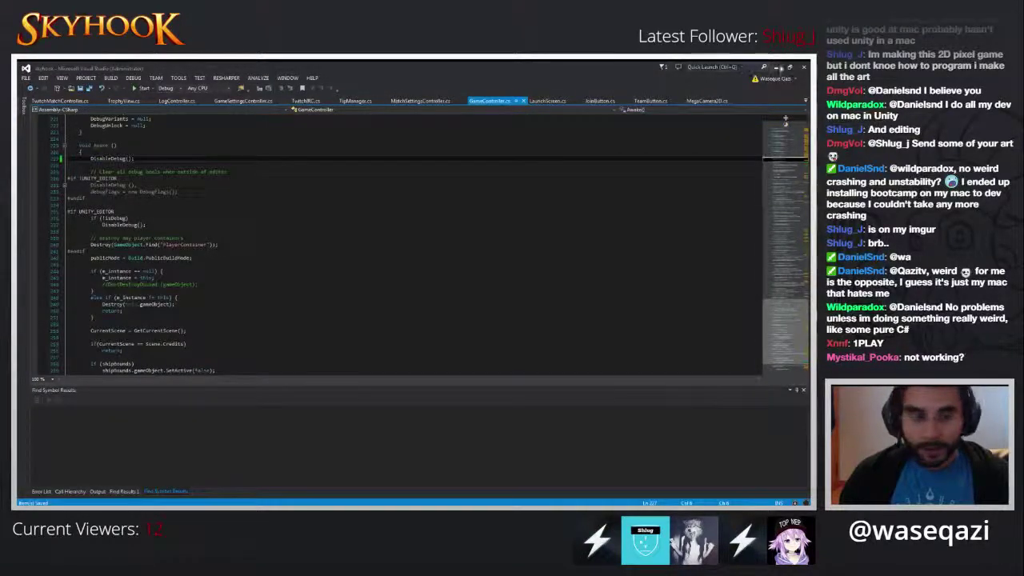
{"action": "left_click", "coordinate": [776, 68]}
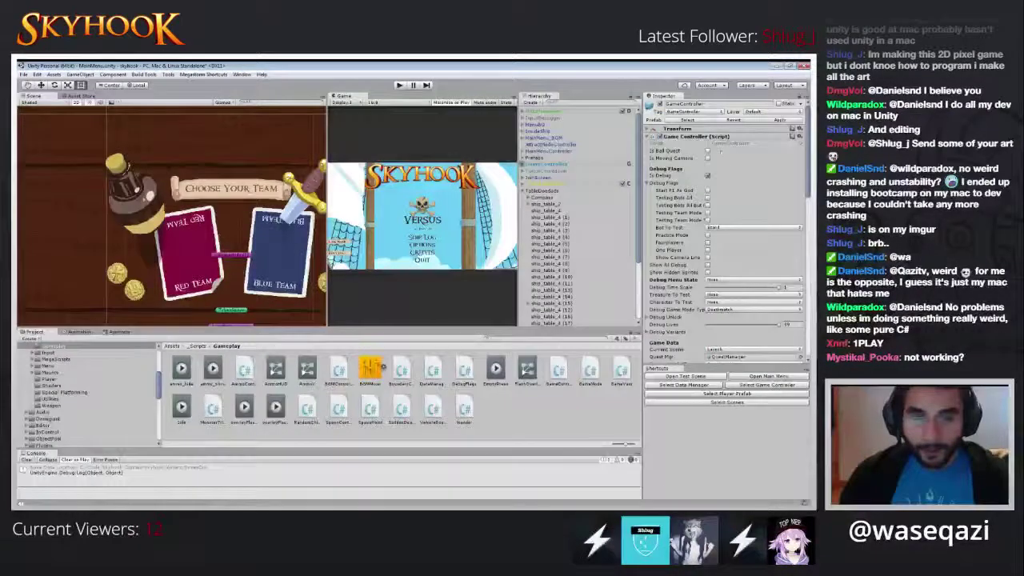
- Run the game, advance to the character selection screen and start the Invite Twitch Chat countdown
{"action": "left_click", "coordinate": [398, 85]}
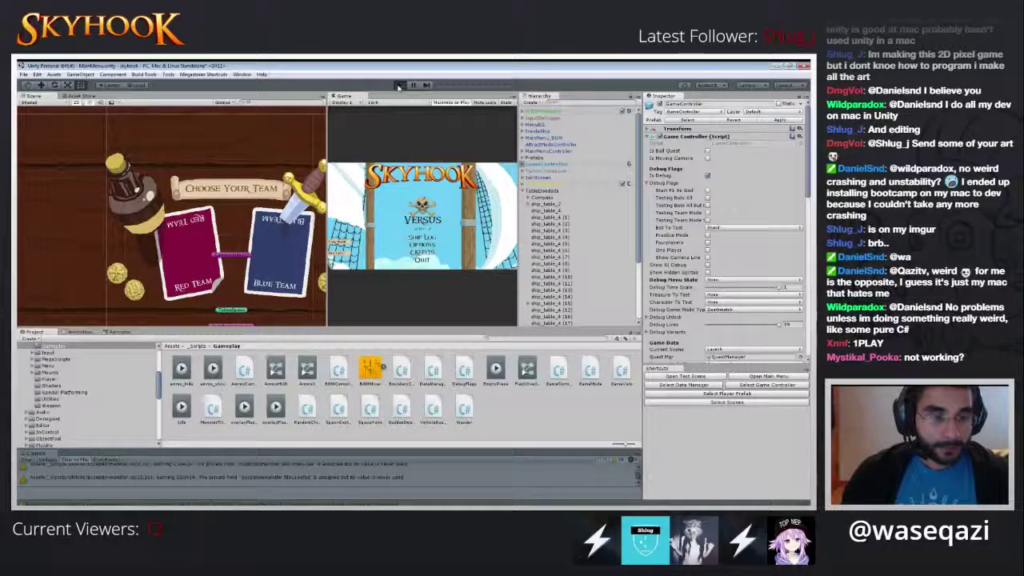
{"action": "key", "text": "Return"}
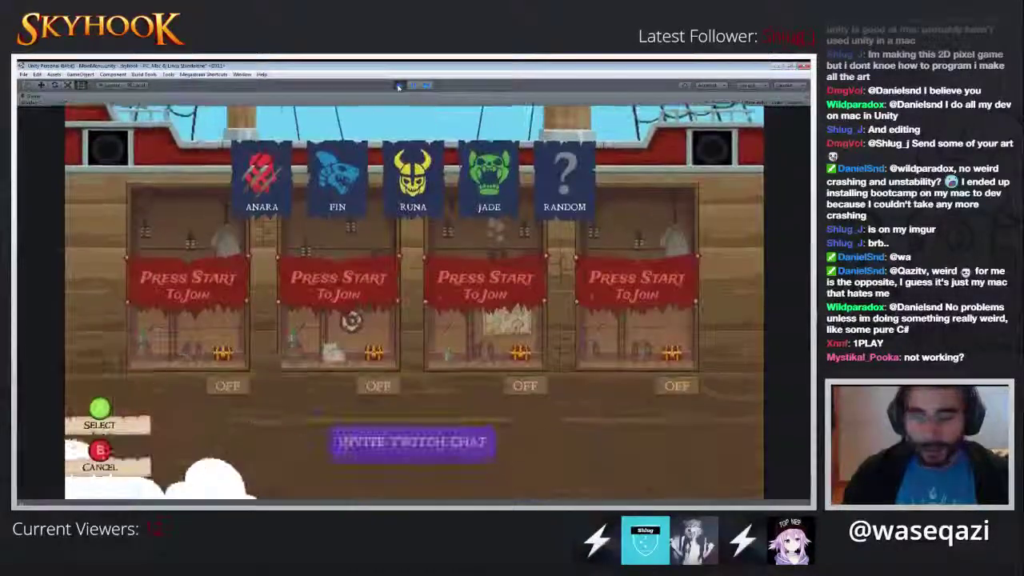
{"action": "key", "text": "Return"}
{"action": "key", "text": "Return"}
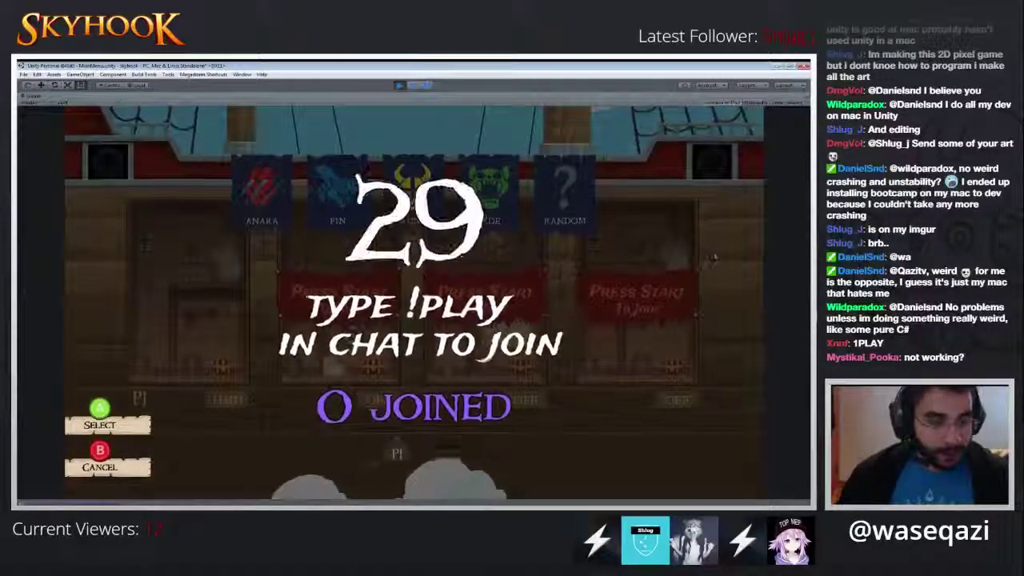